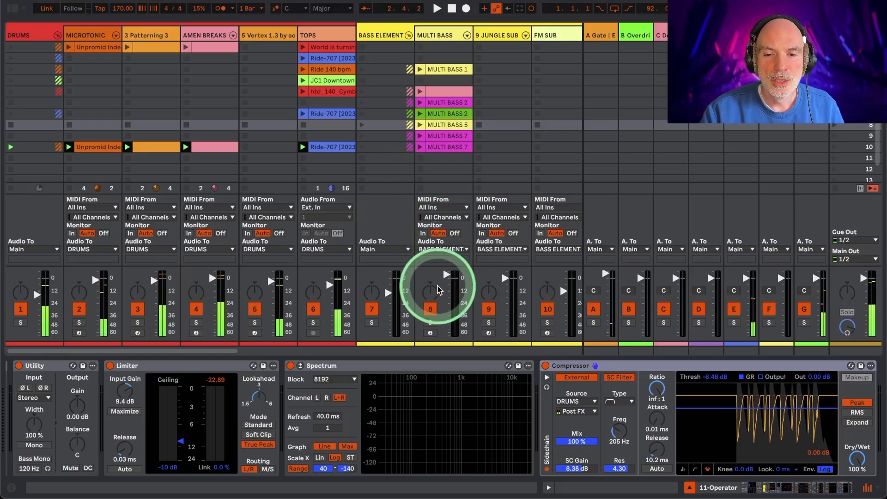
Step: Review the MULTI BASS track's device chain and audition its MULTI BASS 7 clip in scene 10 with the drums, then stop the clip
{"action": "left_click", "coordinate": [435, 35]}
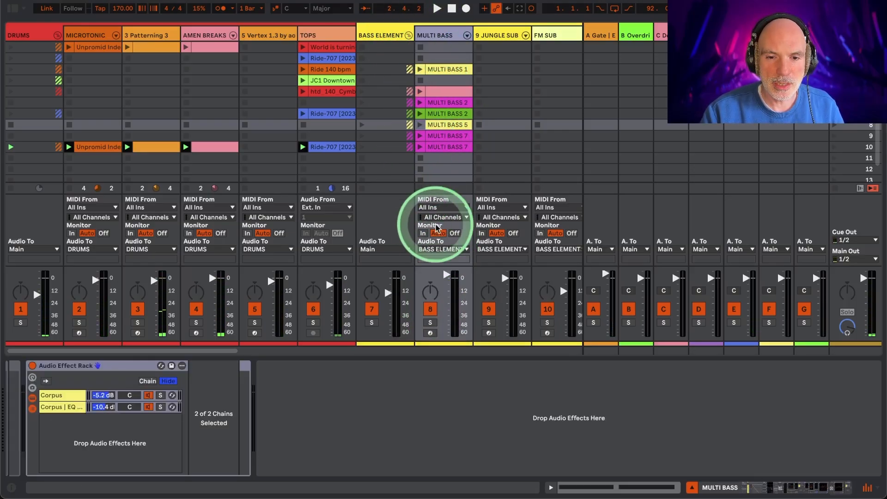
{"action": "scroll", "coordinate": [214, 410], "scroll_direction": "left", "scroll_amount": 5}
{"action": "scroll", "coordinate": [217, 412], "scroll_direction": "left", "scroll_amount": 10}
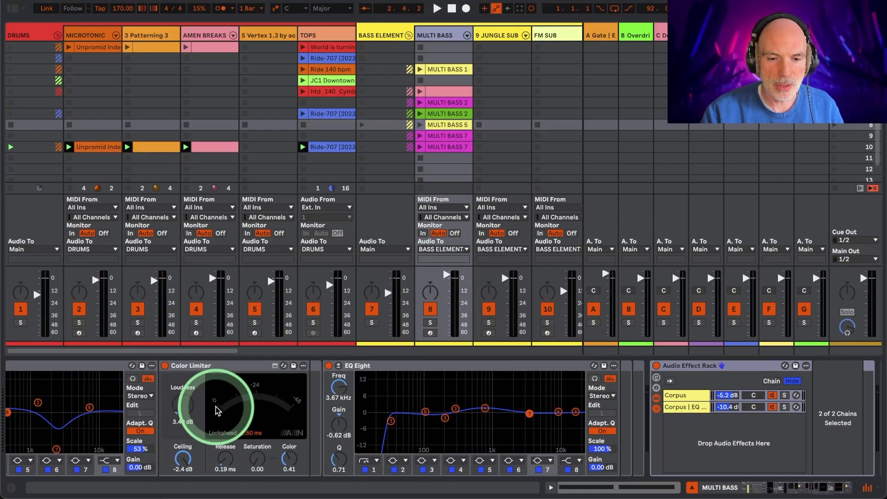
{"action": "scroll", "coordinate": [217, 411], "scroll_direction": "right", "scroll_amount": 5}
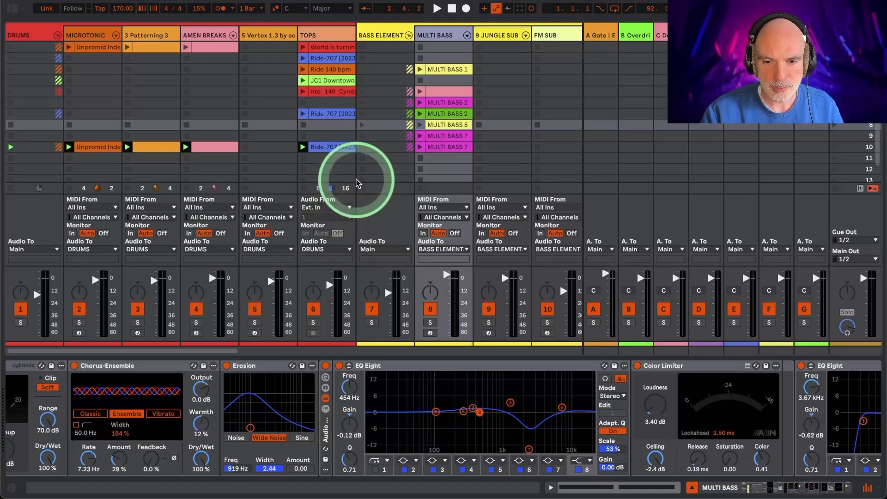
{"action": "left_click", "coordinate": [419, 147]}
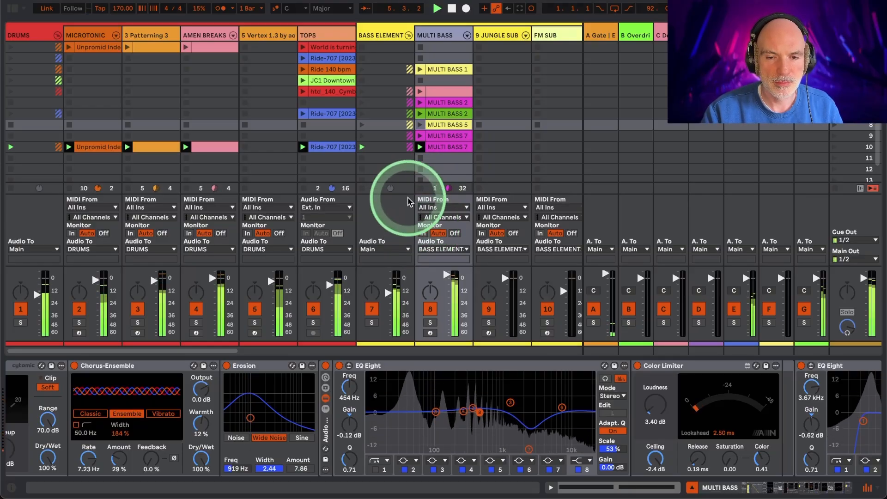
{"action": "left_click", "coordinate": [363, 189]}
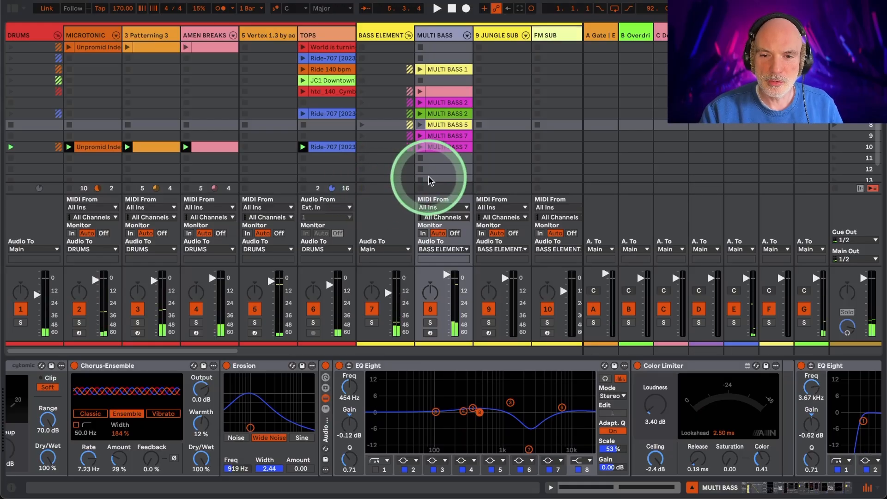
Step: Audition the 11-Operator clip on the 11 Operator track, comparing the sound with its Audio Effect Rack on and bypassed, then stop the clip
{"action": "scroll", "coordinate": [425, 175], "scroll_direction": "right", "scroll_amount": 10}
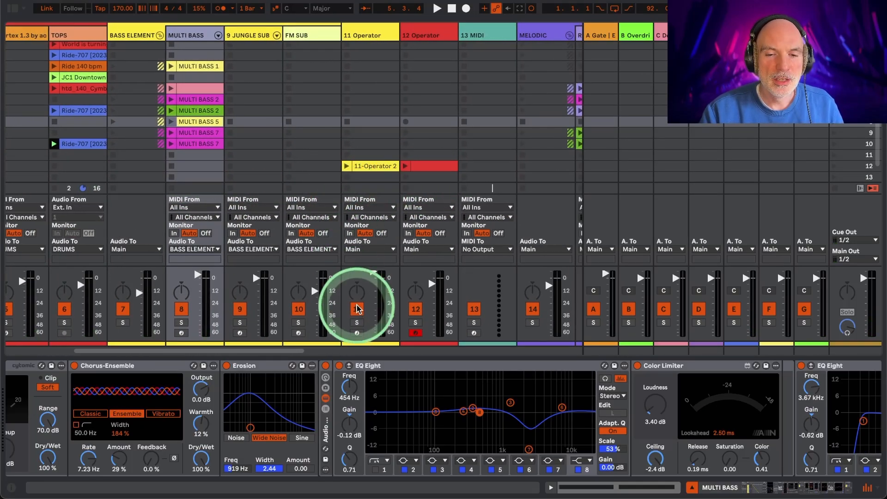
{"action": "left_click", "coordinate": [368, 37]}
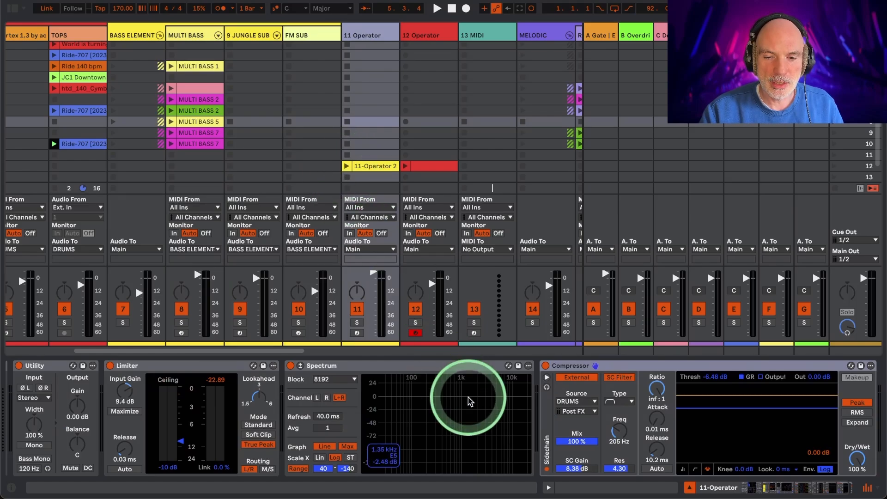
{"action": "scroll", "coordinate": [470, 398], "scroll_direction": "right", "scroll_amount": 10}
{"action": "scroll", "coordinate": [469, 400], "scroll_direction": "left", "scroll_amount": 8}
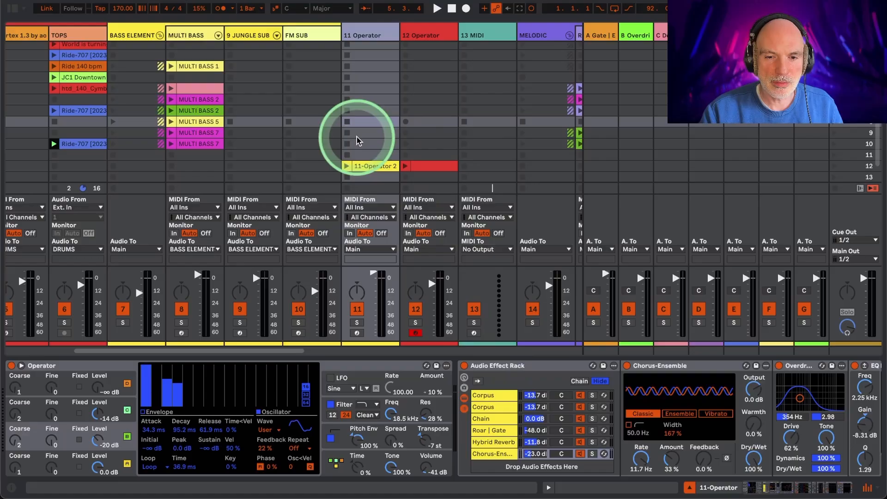
{"action": "left_click", "coordinate": [347, 166]}
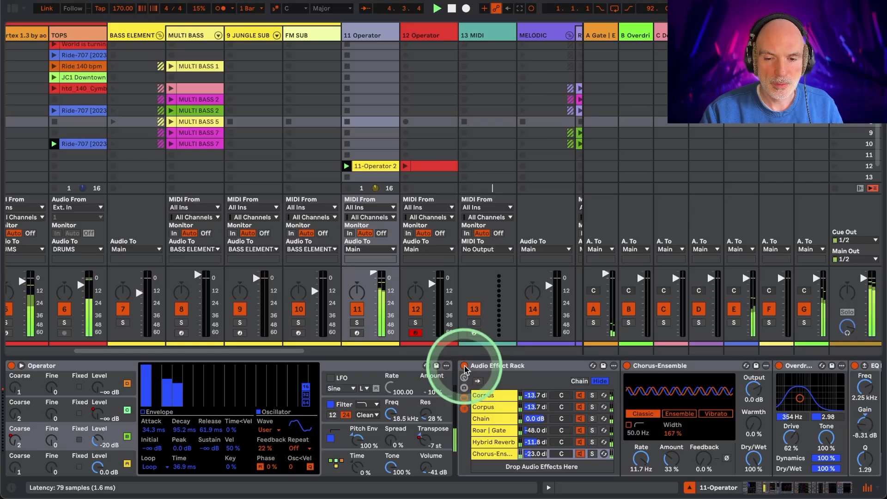
{"action": "left_click", "coordinate": [465, 366]}
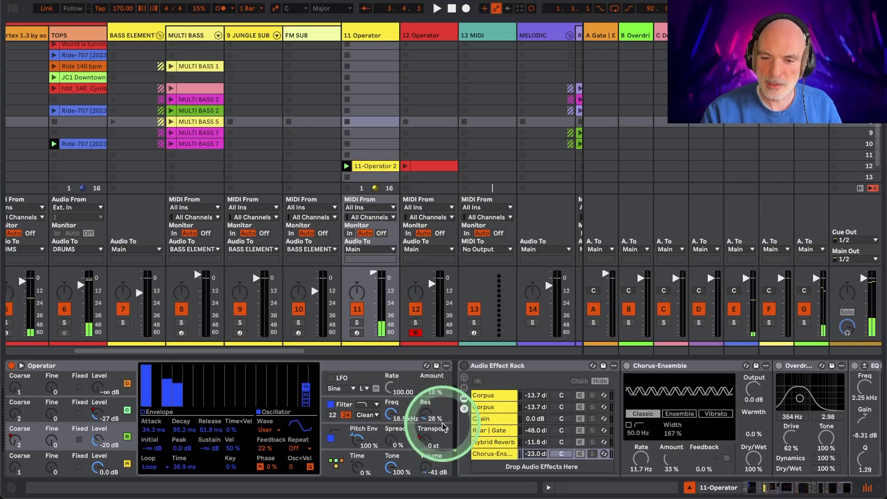
{"action": "left_click", "coordinate": [464, 367]}
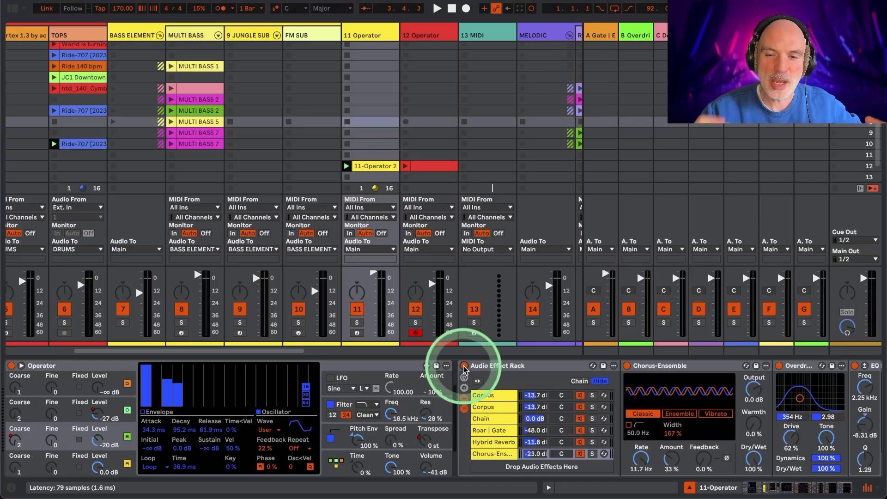
{"action": "left_click", "coordinate": [348, 189]}
Step: Audition the red scene 12 clip on the 12 Operator track with its Audio Effect Rack bypassed and re-enabled, then stop playback and the clip
{"action": "left_click", "coordinate": [407, 33]}
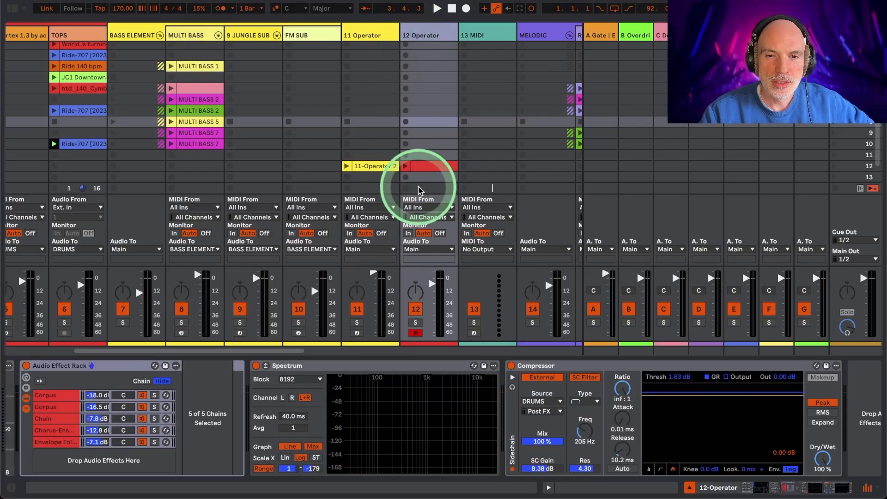
{"action": "left_click", "coordinate": [26, 365]}
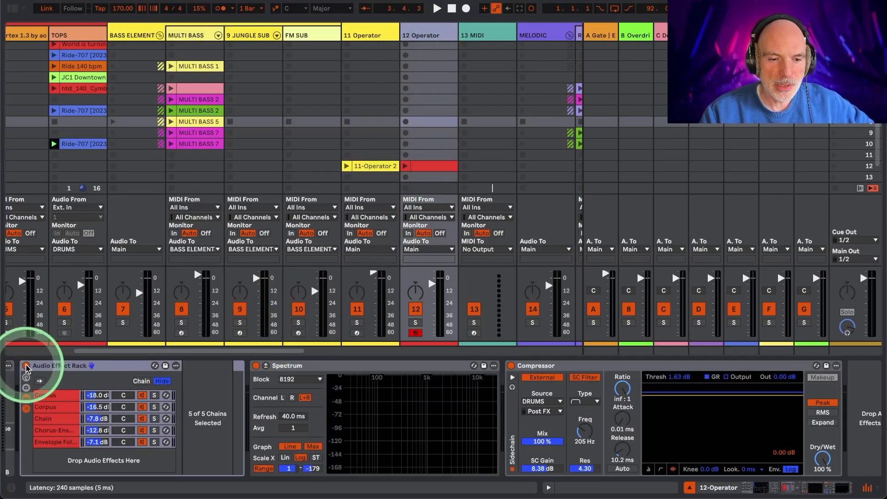
{"action": "left_click", "coordinate": [406, 166]}
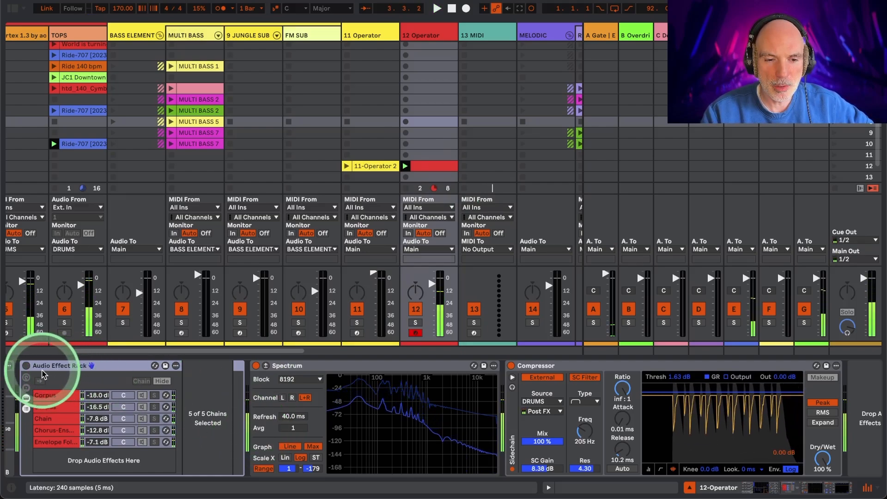
{"action": "left_click", "coordinate": [26, 366]}
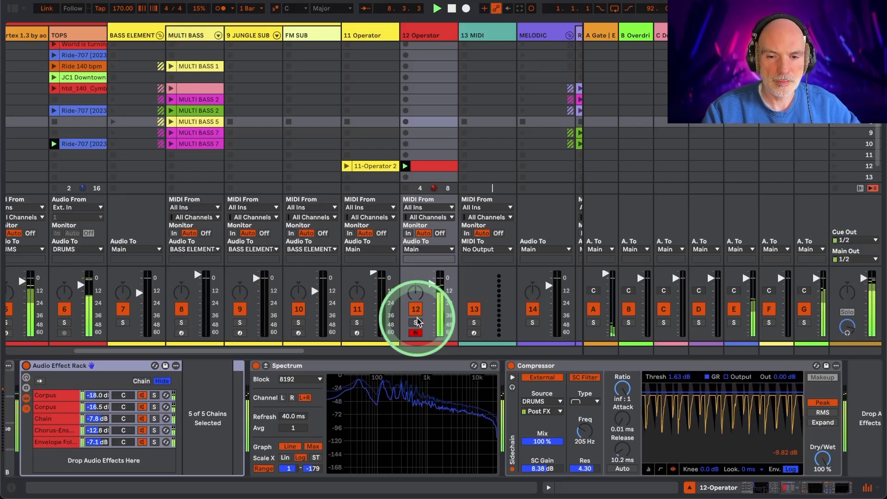
{"action": "key", "text": "space"}
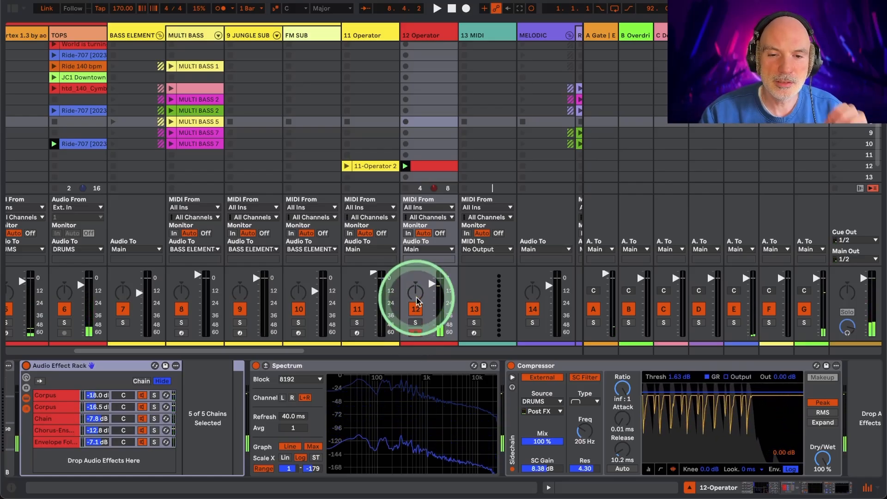
{"action": "left_click", "coordinate": [406, 189]}
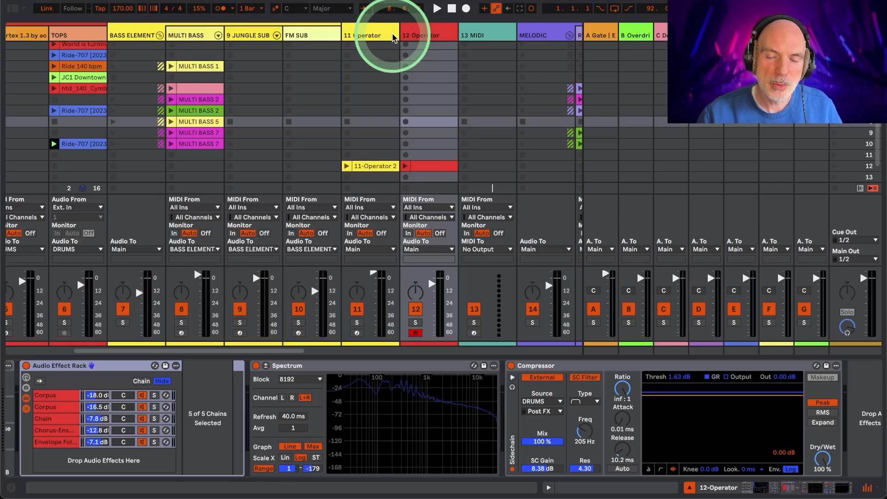
Step: Load the Operator instrument from the browser's instrument library onto the empty 13 MIDI track
{"action": "left_click", "coordinate": [487, 36]}
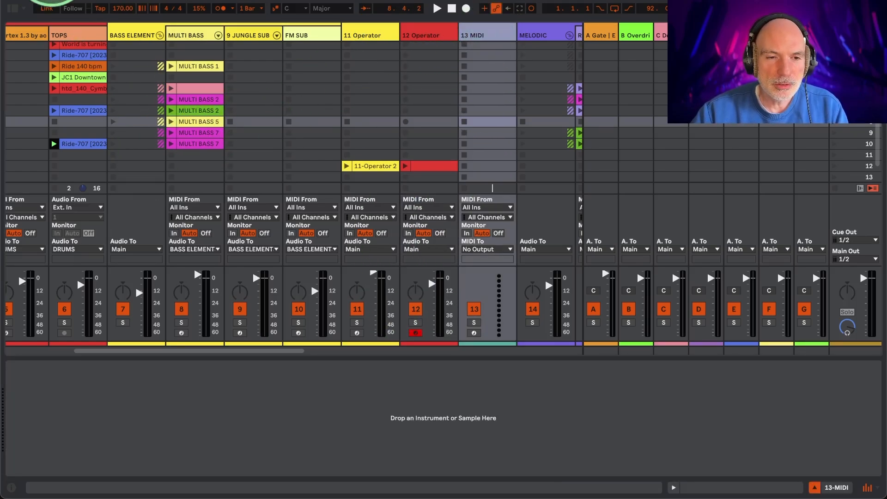
{"action": "left_click", "coordinate": [12, 13]}
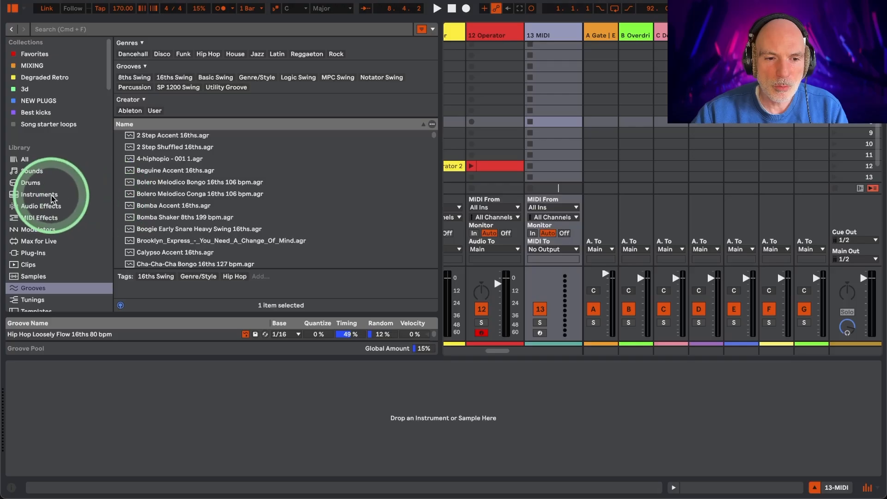
{"action": "left_click", "coordinate": [40, 193]}
{"action": "scroll", "coordinate": [155, 193], "scroll_direction": "down", "scroll_amount": 3}
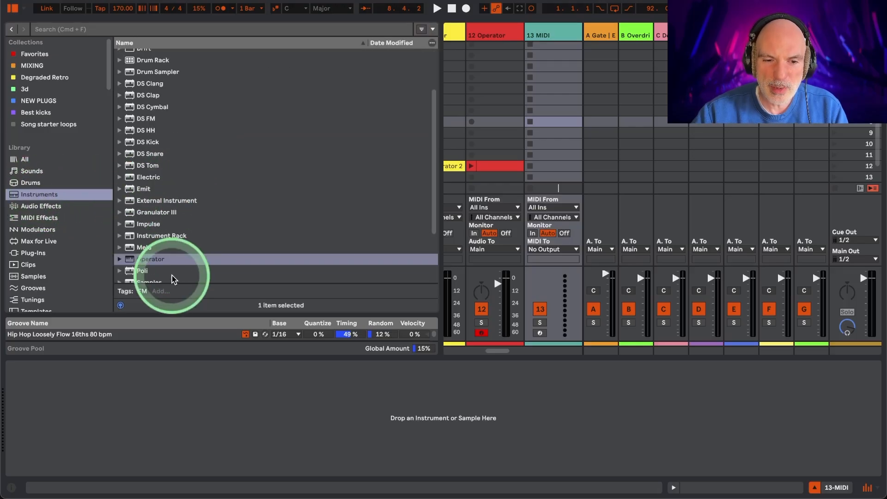
{"action": "left_click", "coordinate": [150, 259]}
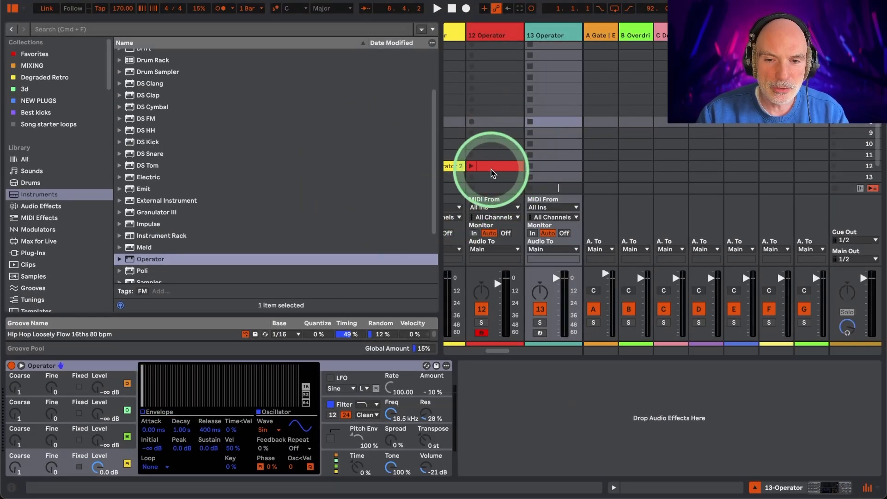
Step: Copy the red scene 12 clip from the 12 Operator track into the same scene on the 13 Operator track
{"action": "left_click", "coordinate": [493, 169]}
{"action": "left_click", "coordinate": [493, 170]}
{"action": "right_click", "coordinate": [493, 171]}
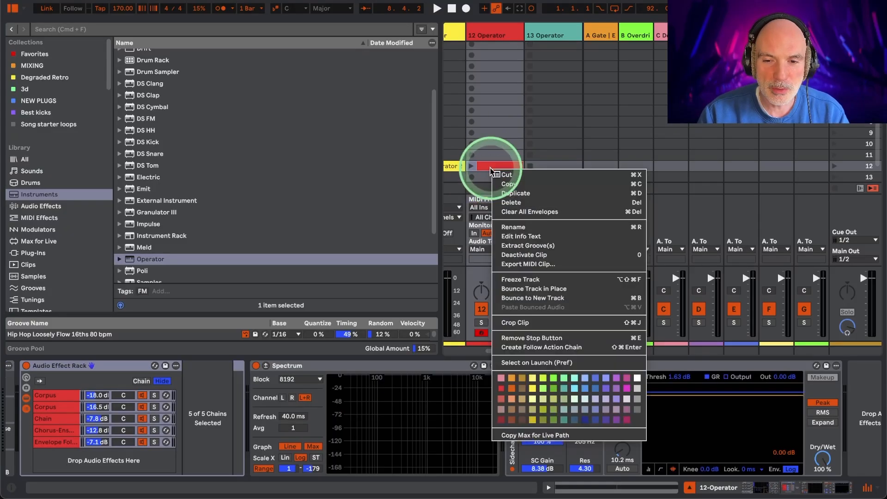
{"action": "left_click", "coordinate": [493, 170]}
{"action": "right_click", "coordinate": [493, 171]}
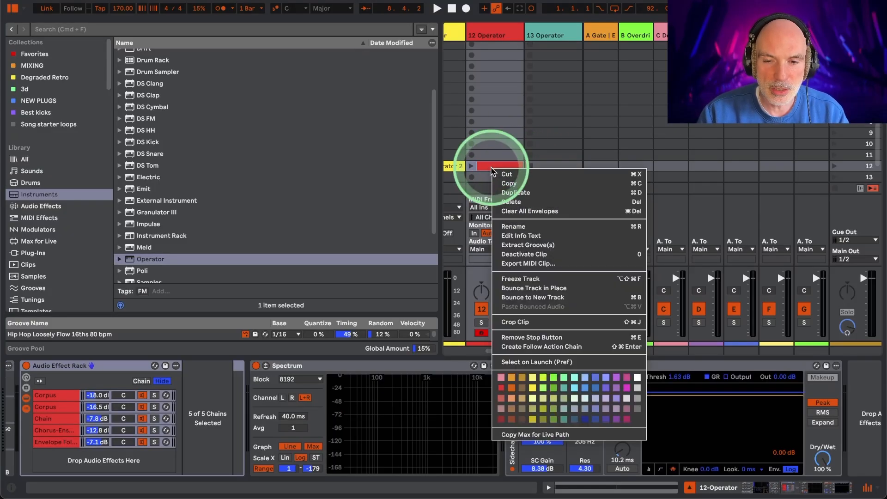
{"action": "left_click_drag", "start_coordinate": [493, 170], "coordinate": [549, 167]}
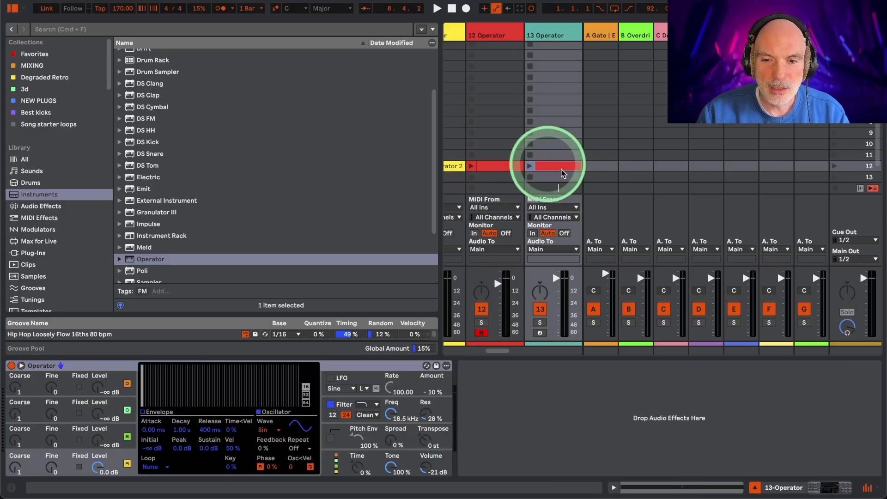
Step: Play the copied clip on the 13 Operator track, hide the browser and solo that track
{"action": "left_click", "coordinate": [534, 167]}
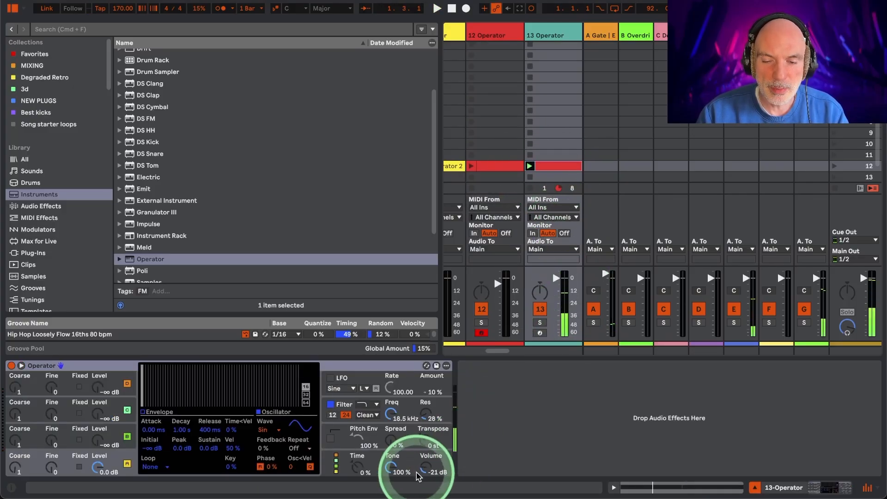
{"action": "left_click", "coordinate": [12, 8]}
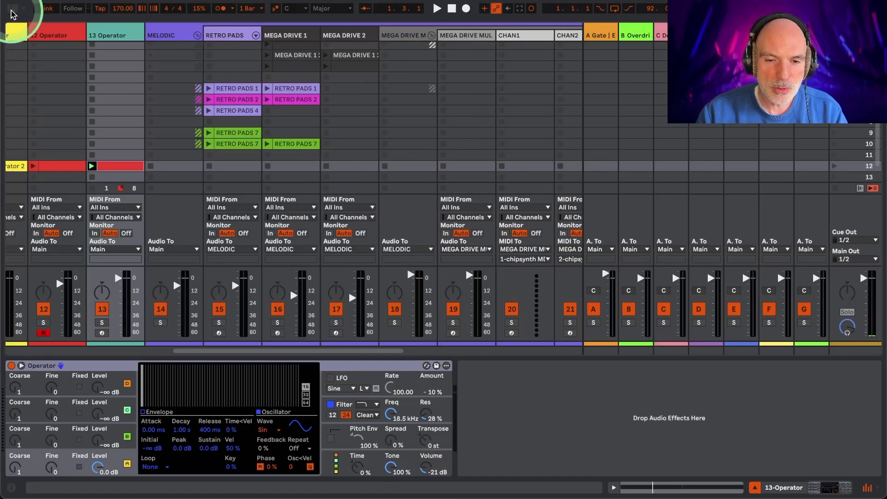
{"action": "scroll", "coordinate": [106, 327], "scroll_direction": "left", "scroll_amount": 2}
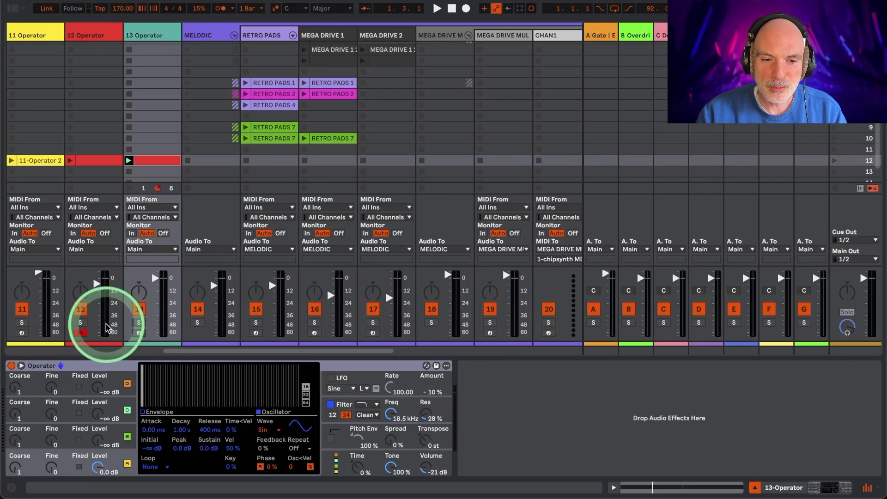
{"action": "left_click", "coordinate": [139, 323]}
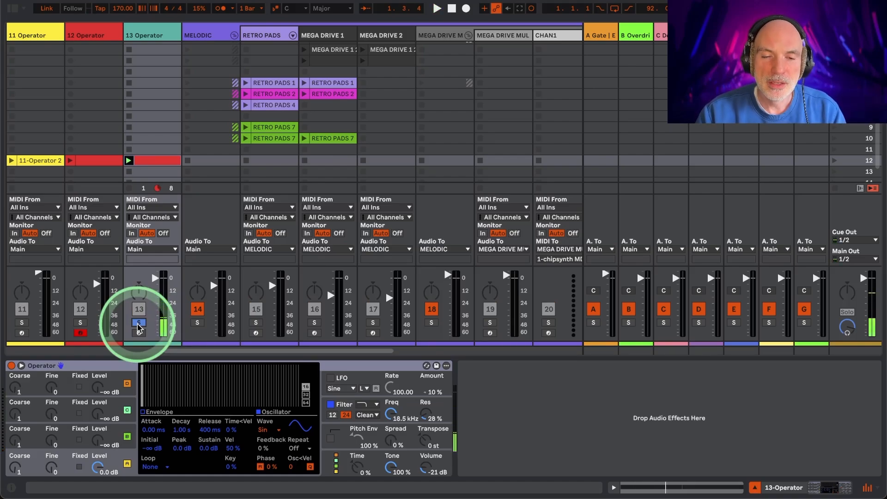
{"action": "left_click", "coordinate": [171, 332]}
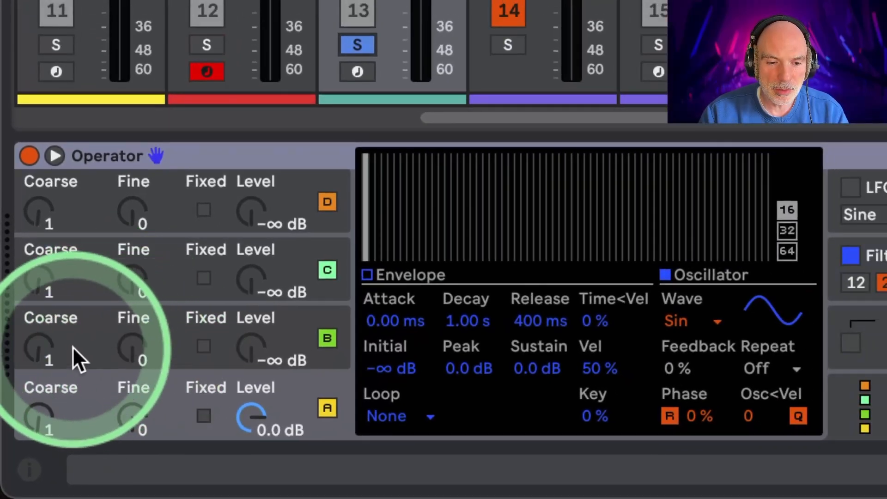
Step: Set Operator's oscillator B to coarse 2 and level -10 dB, with its envelope displayed
{"action": "left_click", "coordinate": [42, 345]}
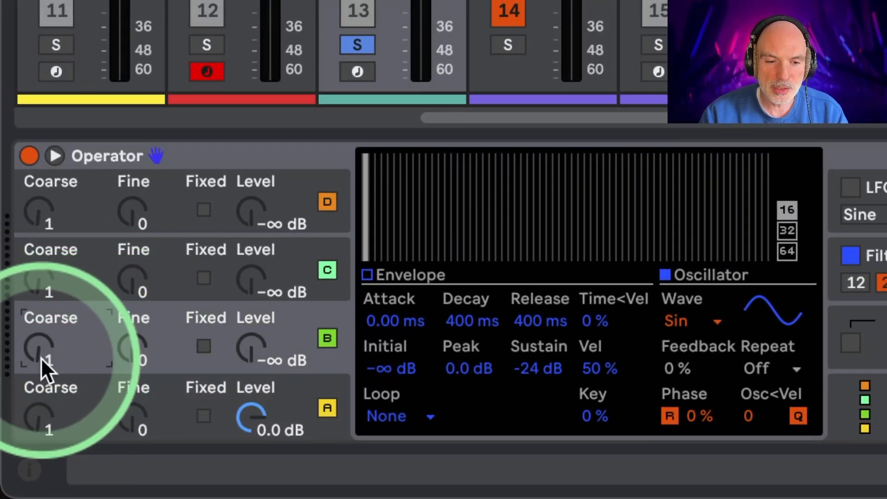
{"action": "key", "text": "Up"}
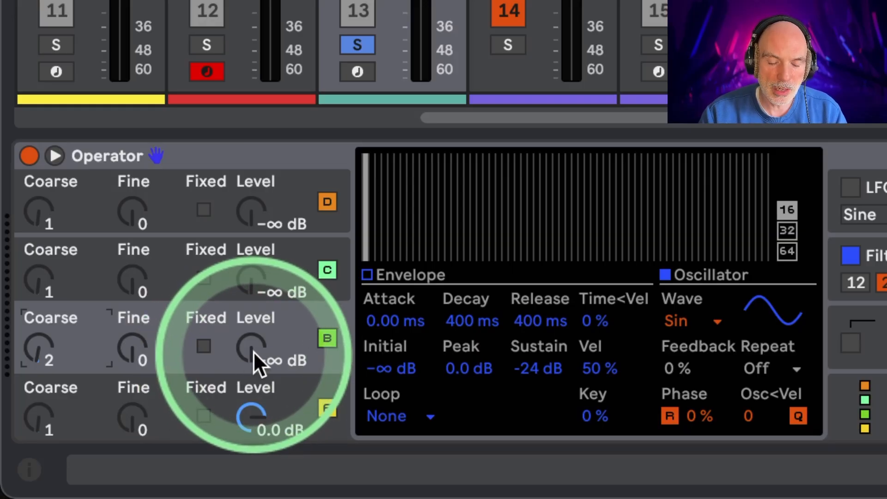
{"action": "left_click", "coordinate": [366, 275]}
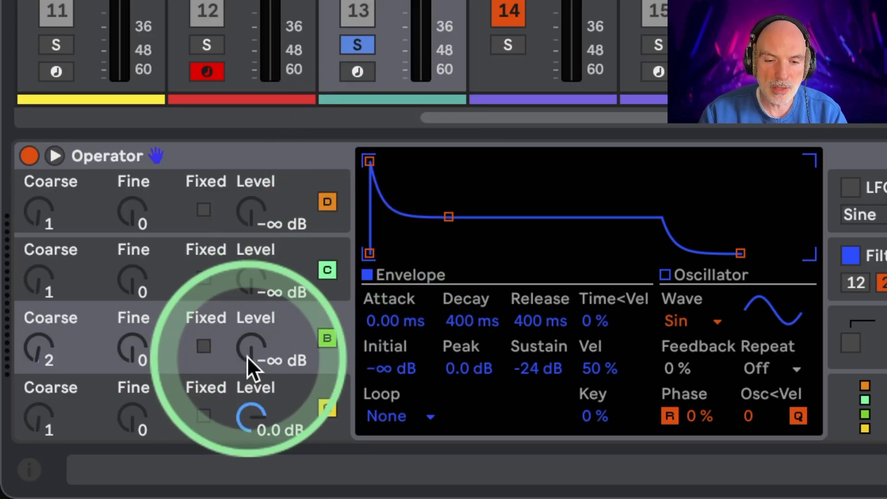
{"action": "left_click_drag", "start_coordinate": [247, 356], "coordinate": [246, 333]}
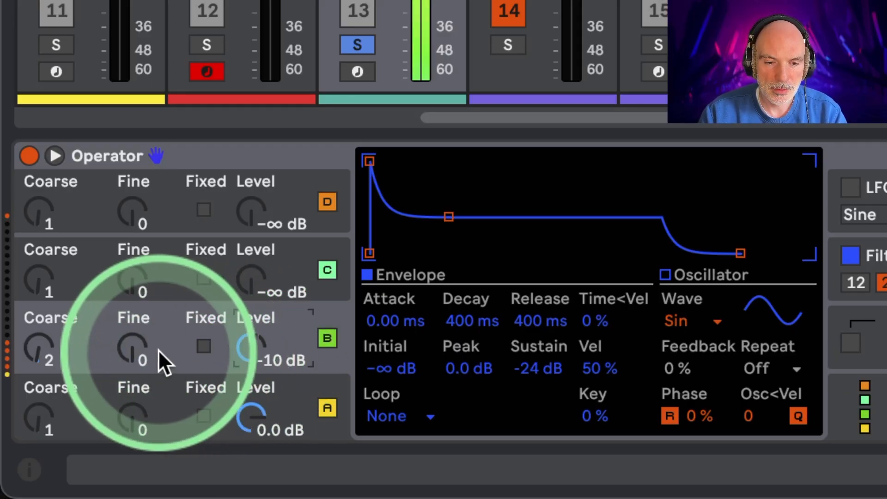
Step: Detune oscillator B by setting its fine frequency to 38
{"action": "left_click", "coordinate": [129, 351]}
{"action": "left_click_drag", "start_coordinate": [130, 352], "coordinate": [130, 316]}
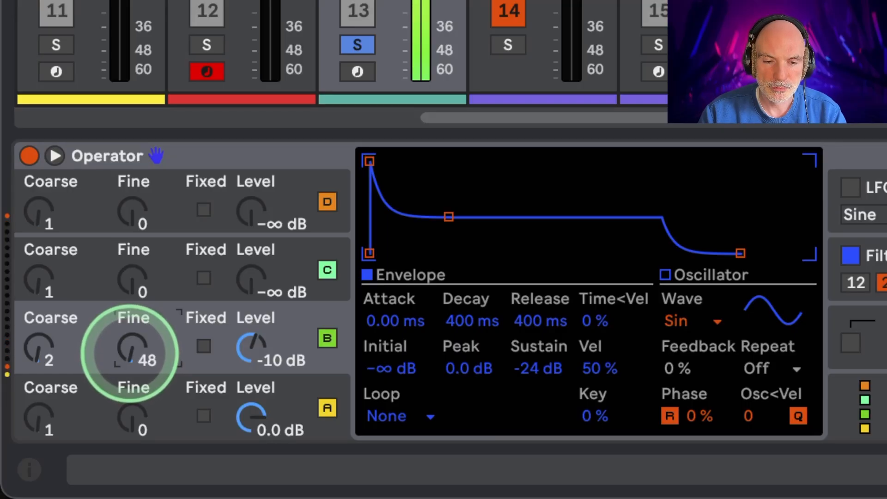
{"action": "left_click_drag", "start_coordinate": [130, 354], "coordinate": [129, 352]}
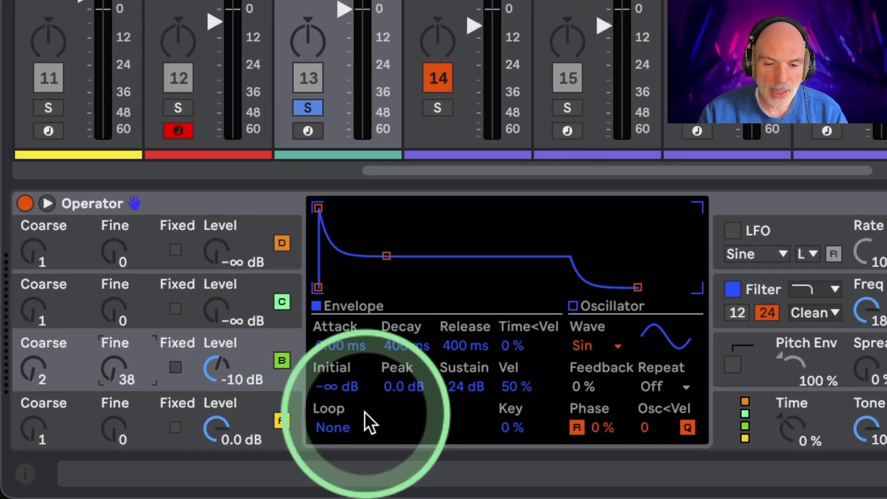
Step: Set oscillator B's envelope to Loop mode, with sustain at -∞ dB and attack at about 6.98 ms
{"action": "left_click", "coordinate": [365, 422]}
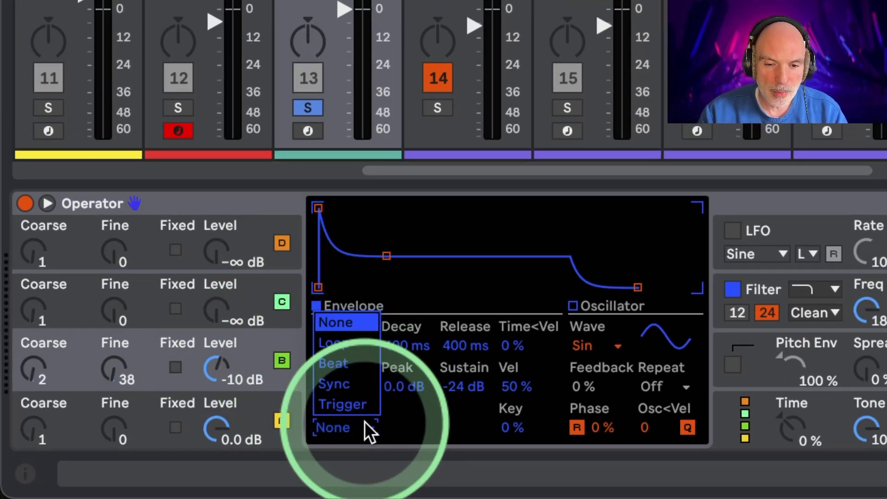
{"action": "left_click", "coordinate": [353, 342]}
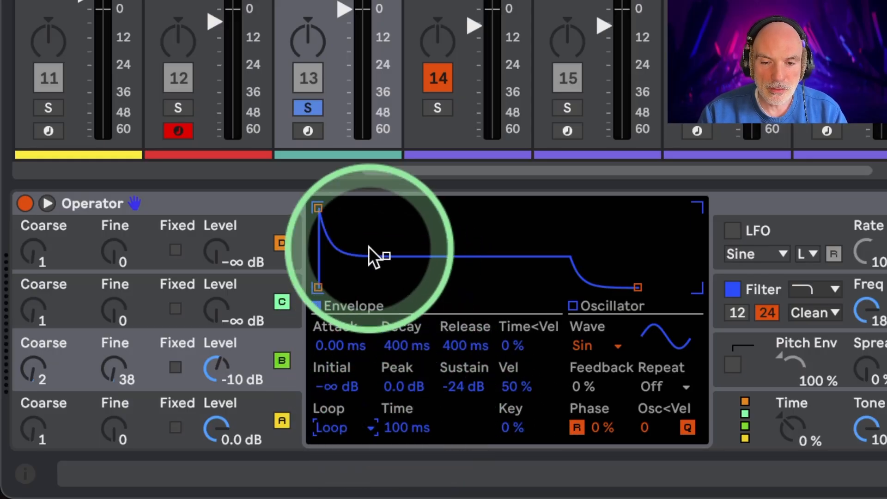
{"action": "left_click", "coordinate": [385, 255]}
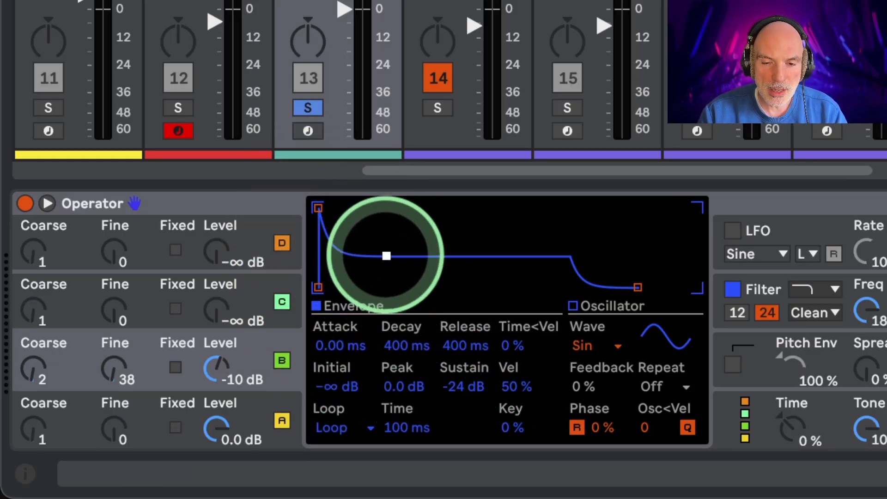
{"action": "left_click_drag", "start_coordinate": [386, 256], "coordinate": [385, 287]}
{"action": "left_click_drag", "start_coordinate": [319, 208], "coordinate": [362, 208]}
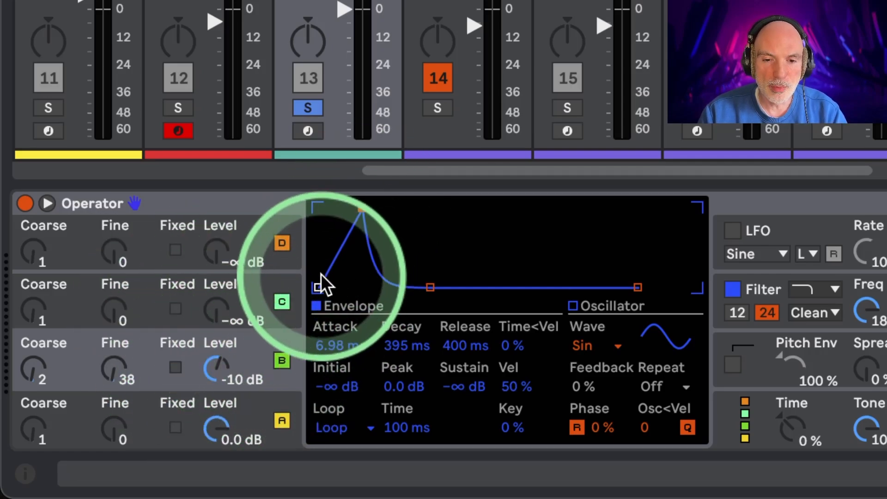
Step: Refine oscillator B's envelope to a decay of about 502 ms and an attack of about 54.1 ms
{"action": "left_click", "coordinate": [360, 209]}
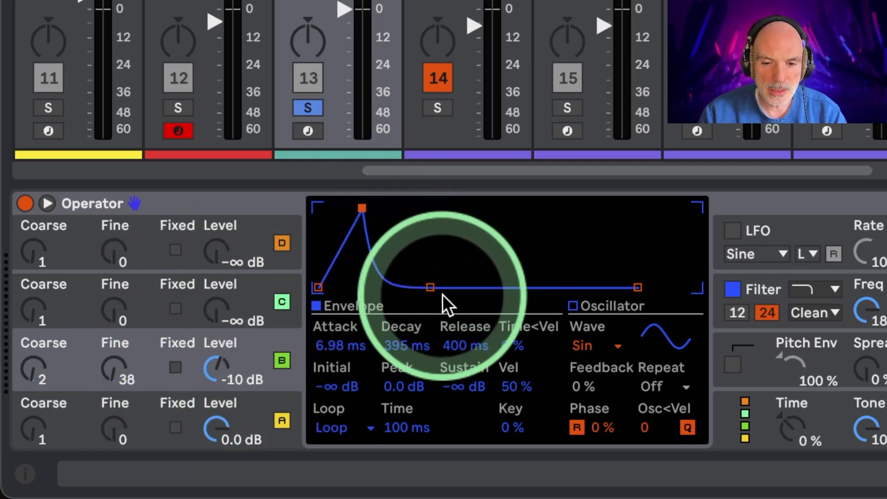
{"action": "left_click", "coordinate": [430, 288]}
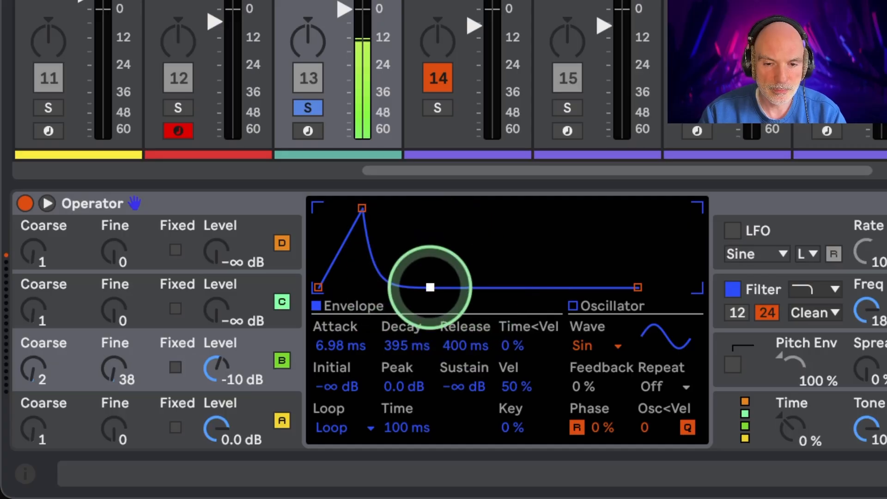
{"action": "left_click_drag", "start_coordinate": [431, 287], "coordinate": [428, 287]}
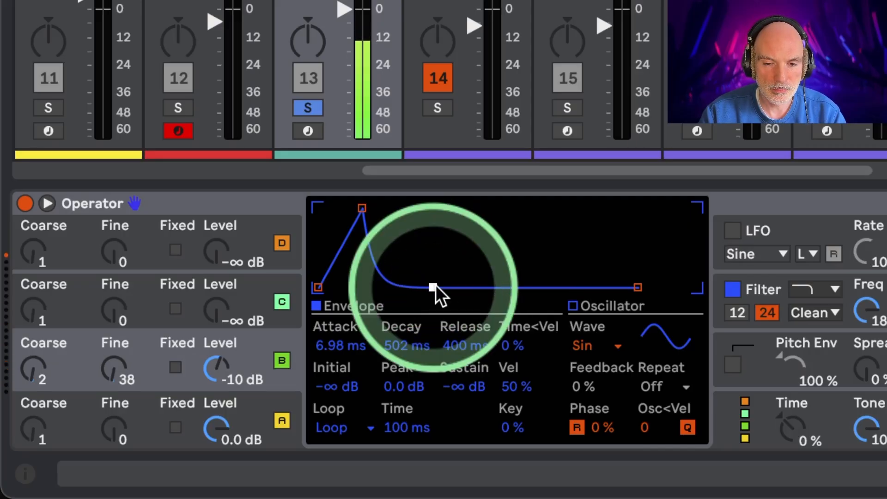
{"action": "left_click", "coordinate": [362, 208]}
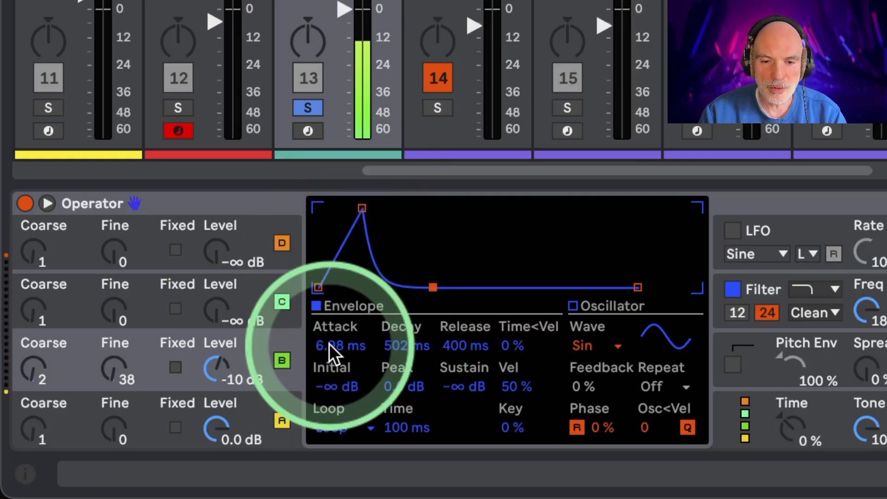
{"action": "left_click_drag", "start_coordinate": [329, 343], "coordinate": [329, 335]}
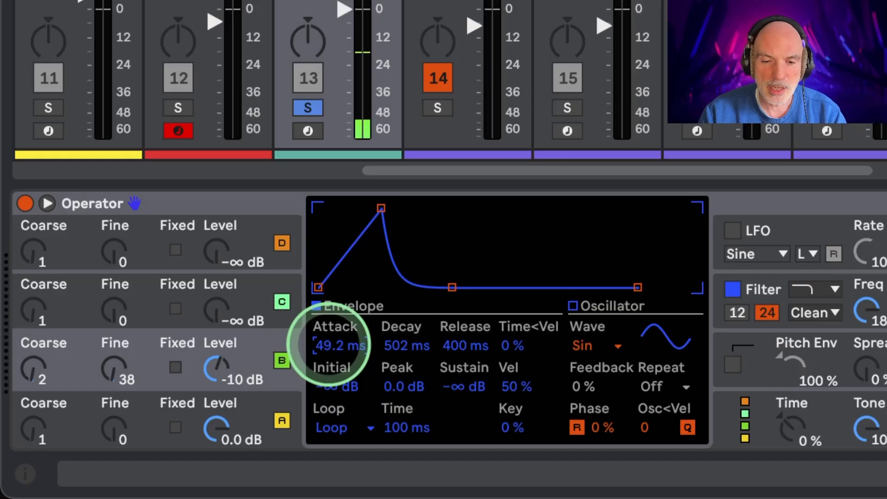
Step: Lower oscillator B's level to -16 dB and shorten its envelope loop time to 0.20 ms
{"action": "left_click", "coordinate": [215, 369]}
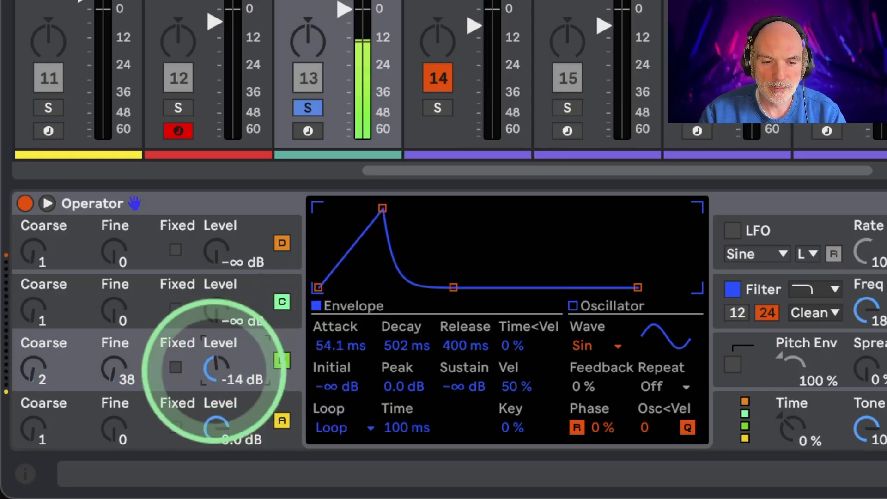
{"action": "left_click_drag", "start_coordinate": [215, 369], "coordinate": [215, 373]}
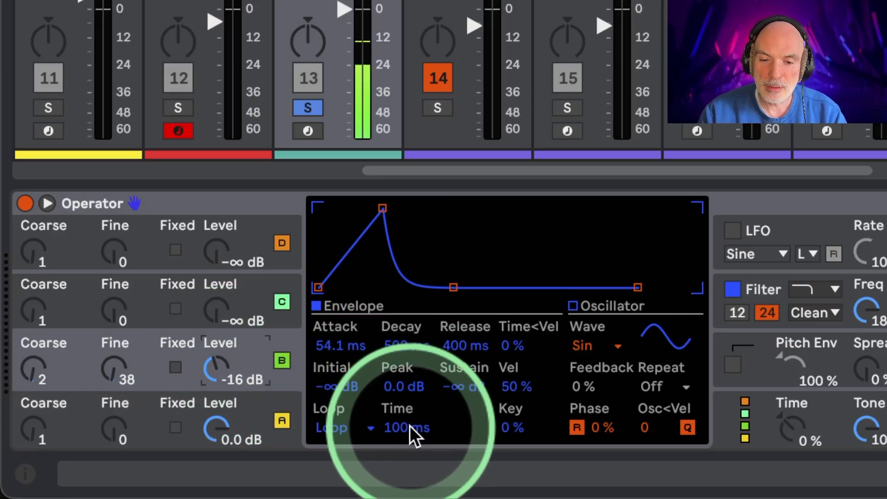
{"action": "left_click_drag", "start_coordinate": [409, 425], "coordinate": [409, 439]}
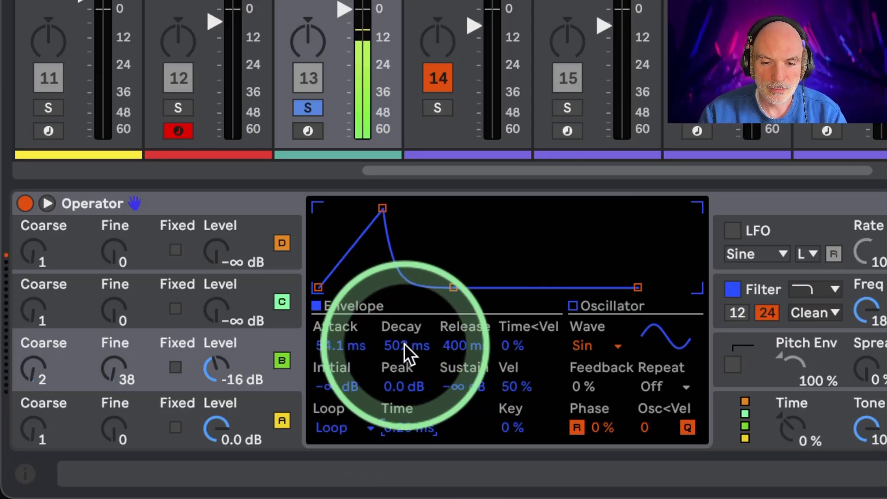
Step: Enable Operator's pitch envelope and exclude oscillators A, B, C and D from its destination A
{"action": "left_click", "coordinate": [733, 365]}
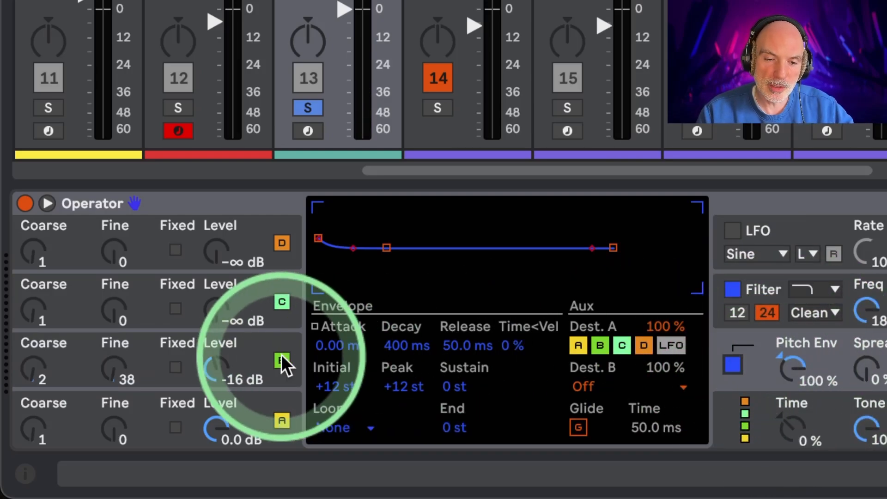
{"action": "left_click", "coordinate": [245, 345]}
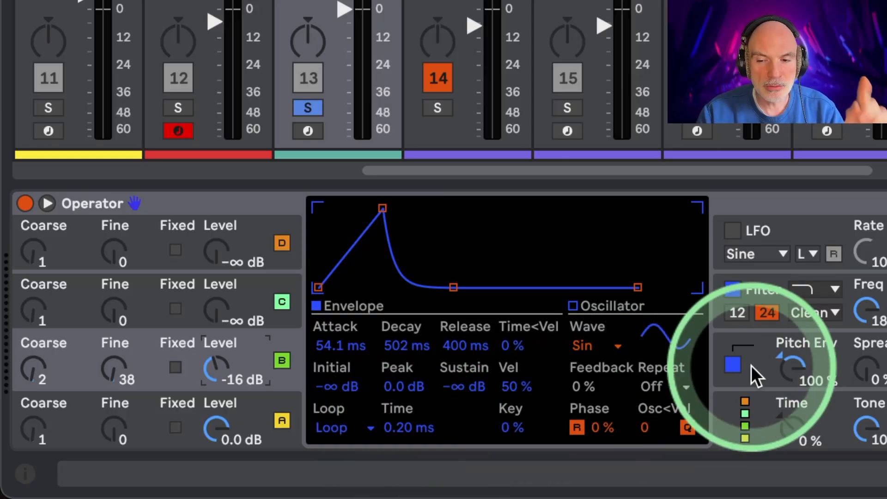
{"action": "left_click", "coordinate": [754, 352]}
{"action": "left_click", "coordinate": [578, 345]}
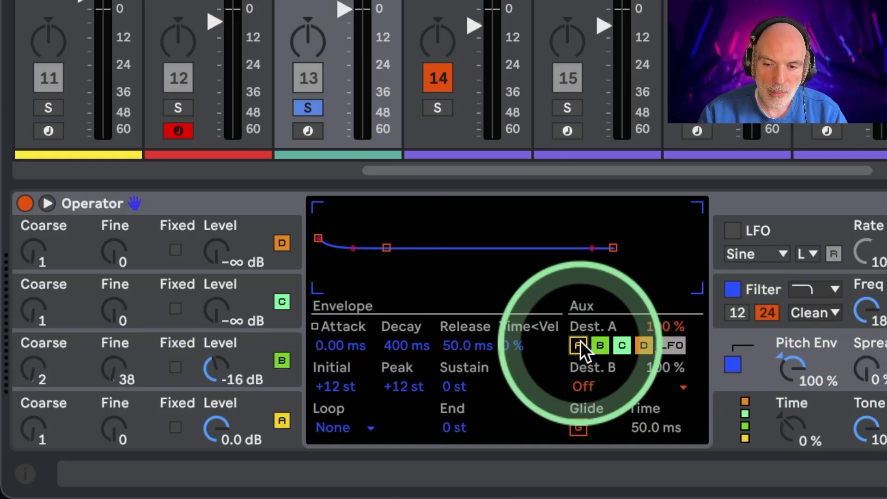
{"action": "left_click", "coordinate": [600, 345]}
{"action": "left_click", "coordinate": [619, 345]}
{"action": "left_click", "coordinate": [644, 345]}
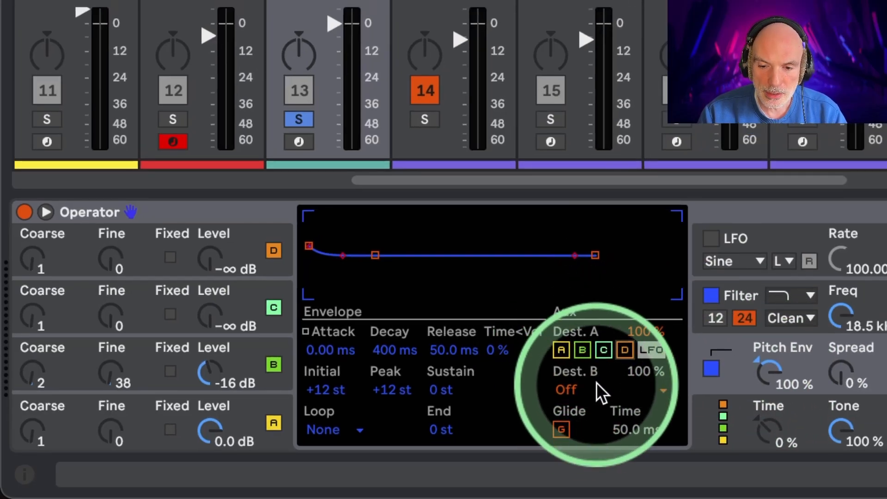
Step: Route the pitch envelope's destination B to Time and shape it with peak +48 st, decay about 217 ms and sustain -8 st
{"action": "left_click", "coordinate": [580, 388]}
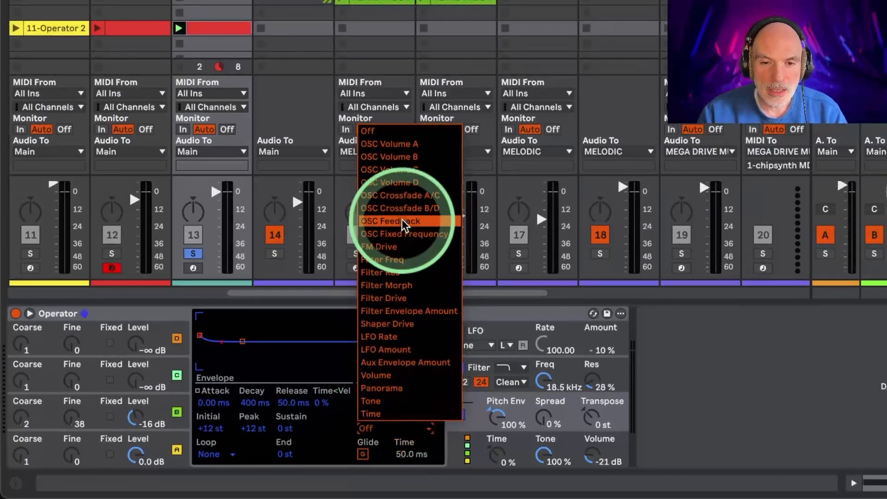
{"action": "left_click", "coordinate": [379, 413]}
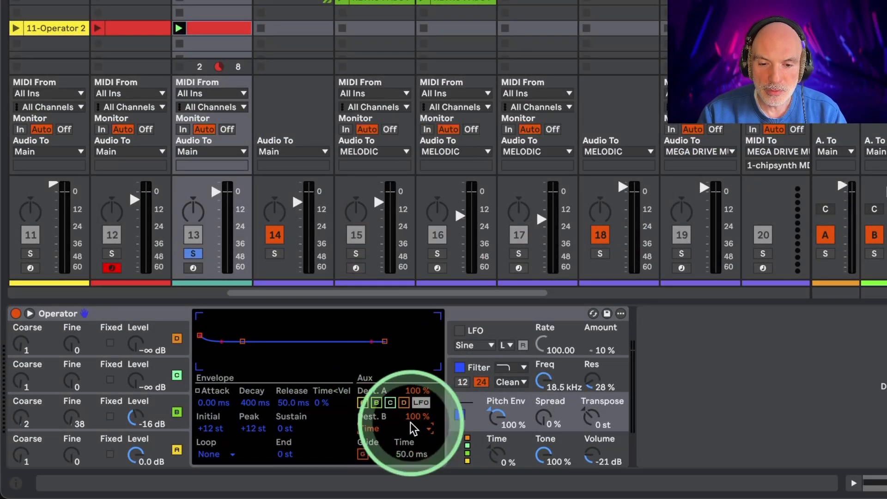
{"action": "left_click_drag", "start_coordinate": [200, 335], "coordinate": [197, 312]}
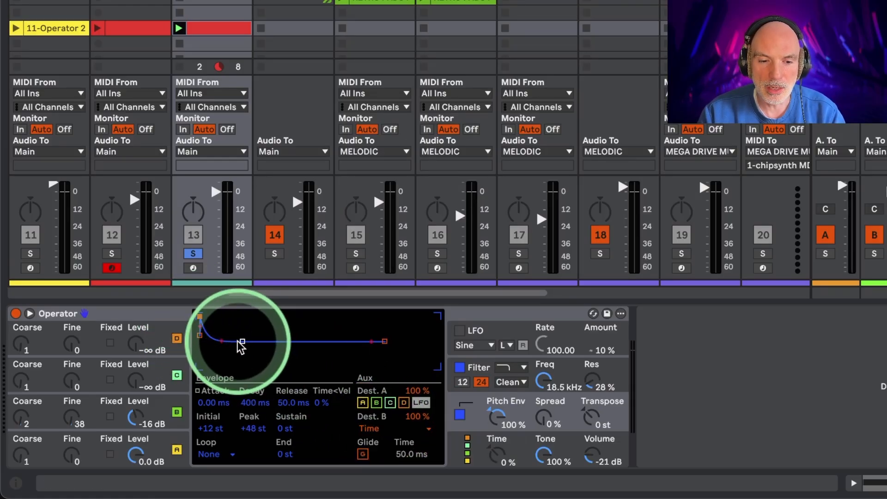
{"action": "left_click", "coordinate": [153, 409]}
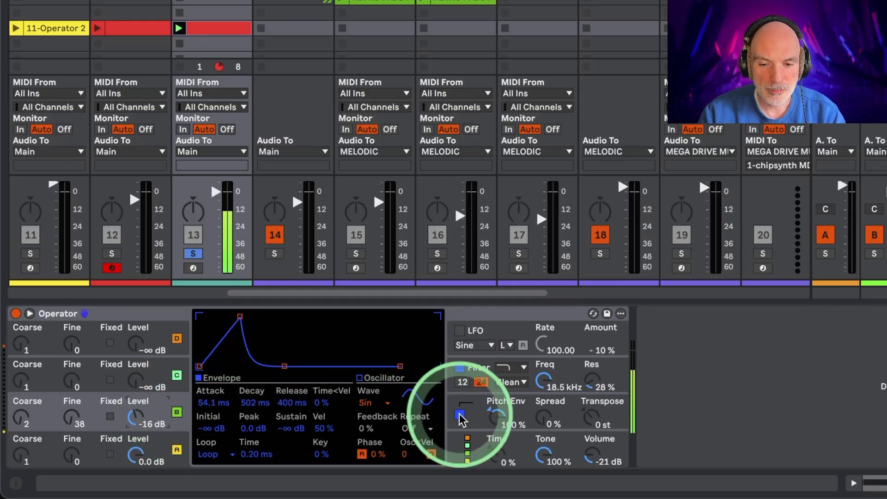
{"action": "left_click", "coordinate": [476, 412]}
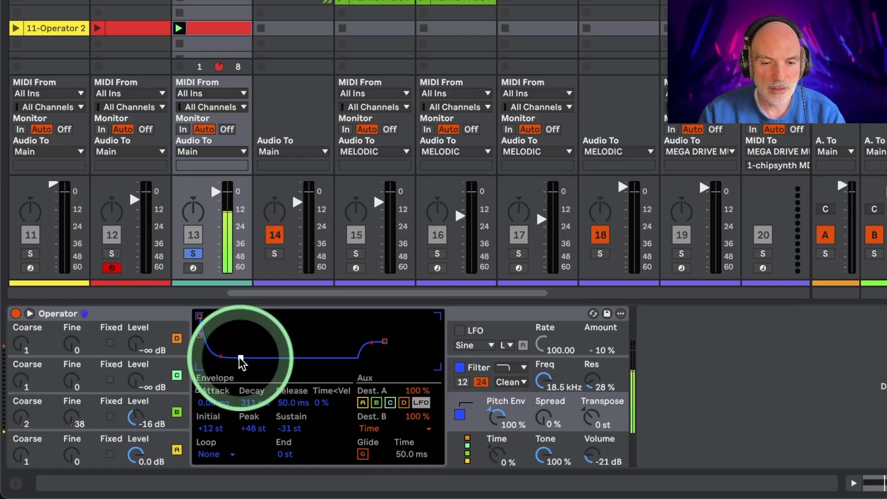
{"action": "left_click_drag", "start_coordinate": [241, 362], "coordinate": [240, 350]}
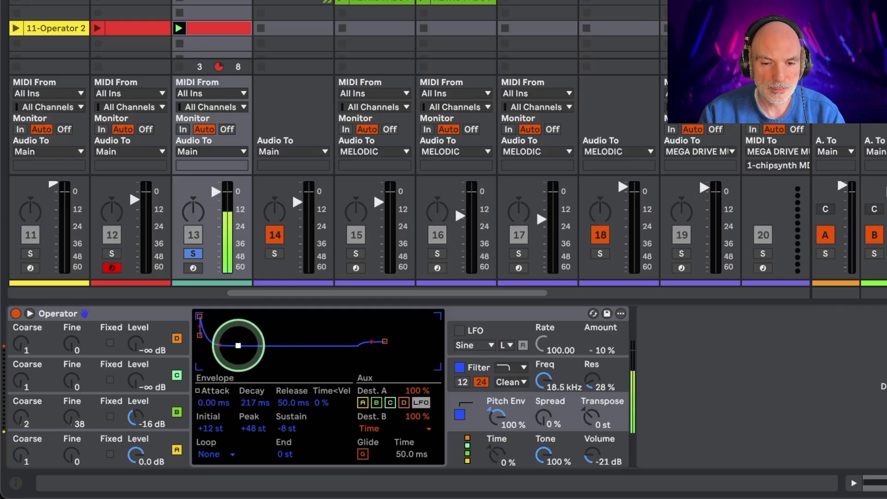
Step: Unsolo the 13 Operator track and raise Operator's overall volume to -12 dB
{"action": "scroll", "coordinate": [222, 234], "scroll_direction": "left", "scroll_amount": 10}
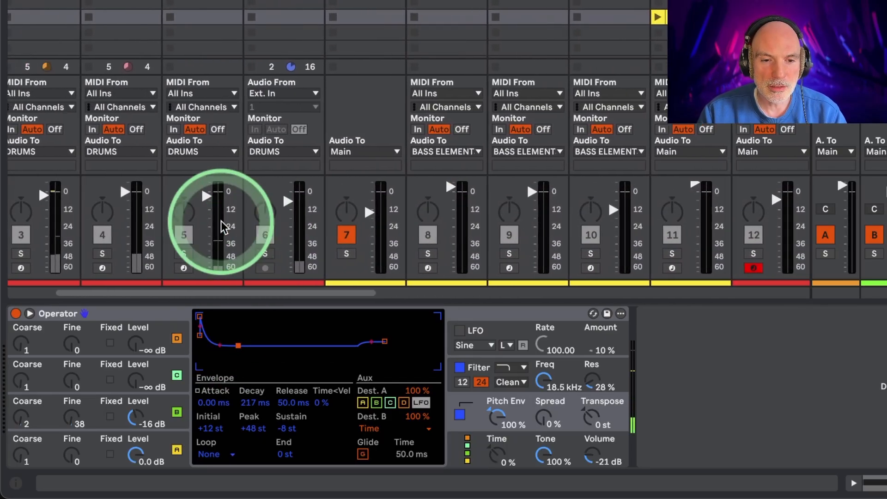
{"action": "scroll", "coordinate": [222, 226], "scroll_direction": "right", "scroll_amount": 5}
{"action": "left_click", "coordinate": [438, 254]}
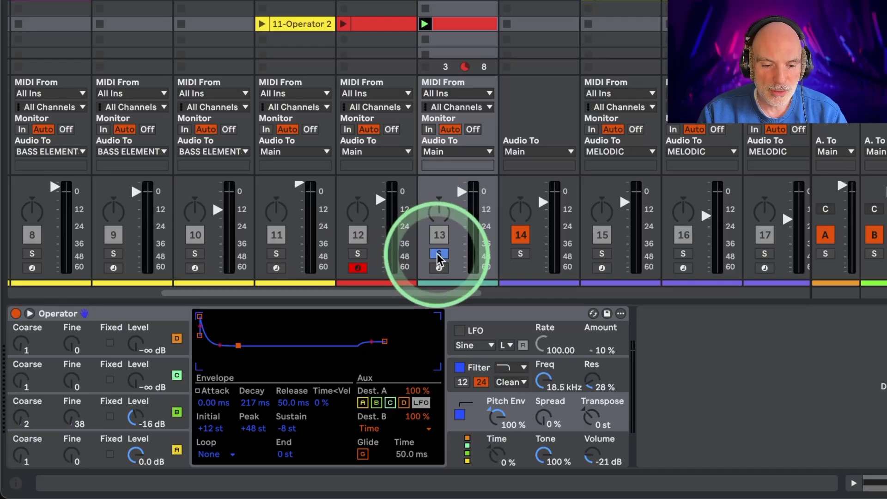
{"action": "left_click", "coordinate": [438, 254]}
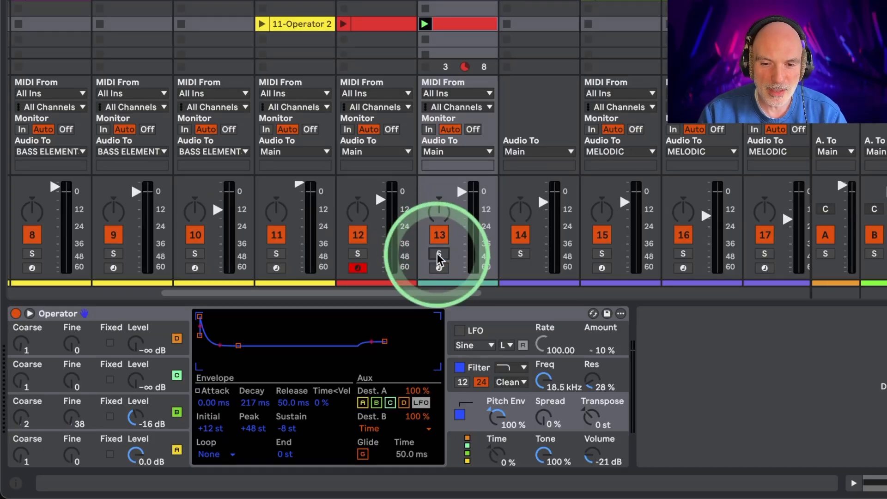
{"action": "left_click", "coordinate": [587, 437]}
{"action": "left_click_drag", "start_coordinate": [596, 454], "coordinate": [596, 453]}
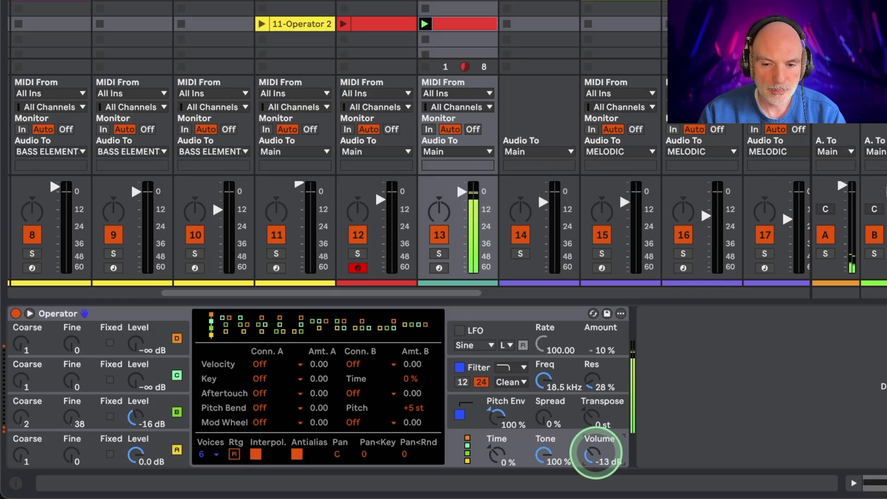
Step: Adjust the pitch envelope to a decay of about 171 ms and sustain -1 st, and redisplay oscillator B's envelope
{"action": "left_click", "coordinate": [503, 411]}
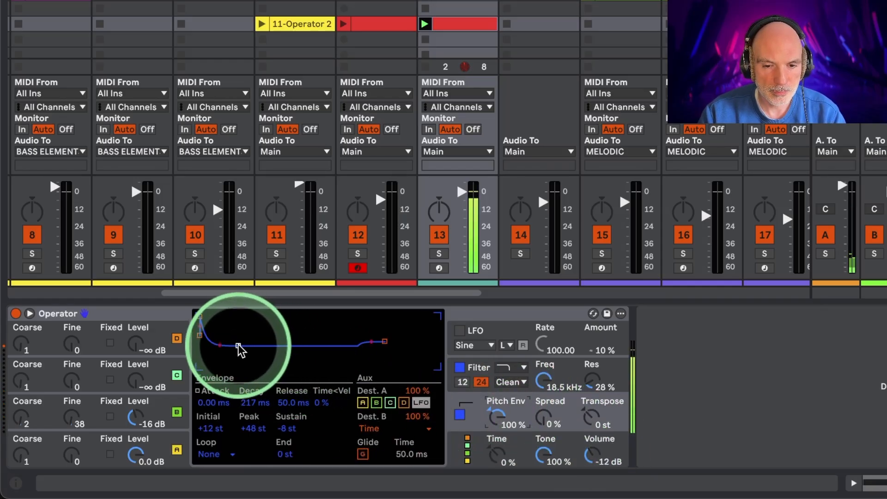
{"action": "left_click_drag", "start_coordinate": [238, 346], "coordinate": [236, 342]}
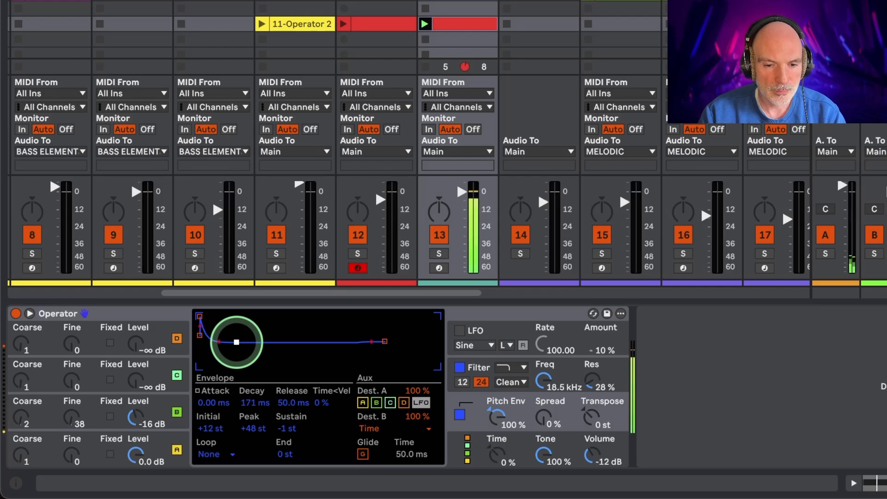
{"action": "left_click", "coordinate": [153, 409]}
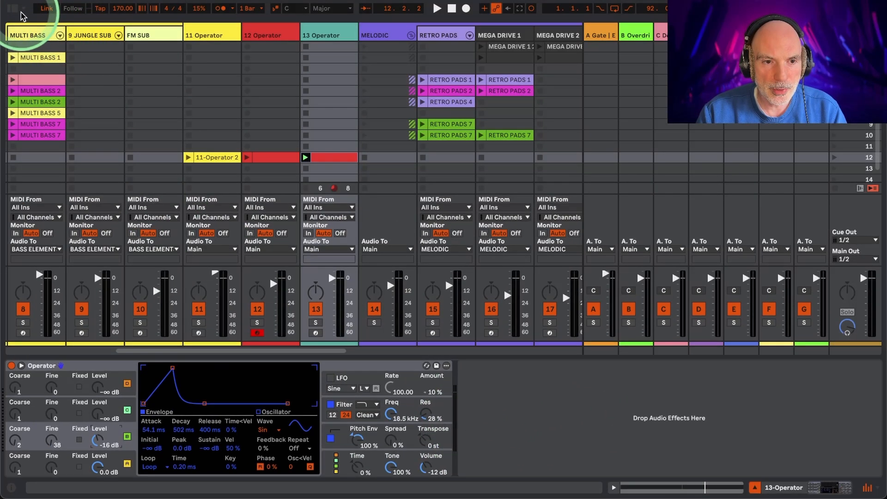
Step: Show the browser and add the Corpus audio effect after Operator on the 13 Operator track
{"action": "left_click", "coordinate": [13, 10]}
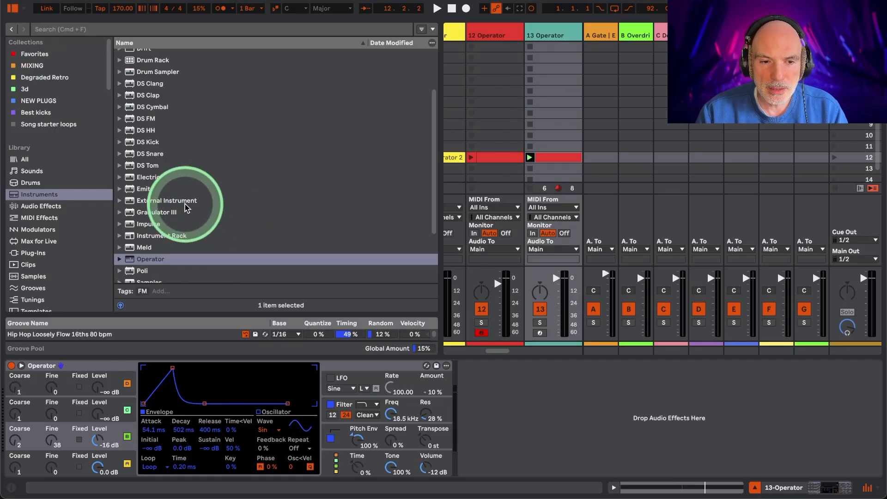
{"action": "left_click", "coordinate": [80, 206]}
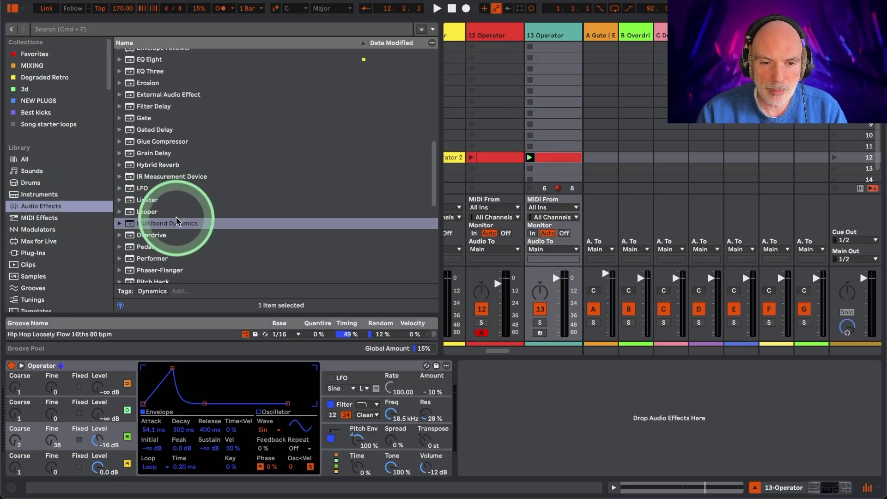
{"action": "scroll", "coordinate": [161, 174], "scroll_direction": "up", "scroll_amount": 6}
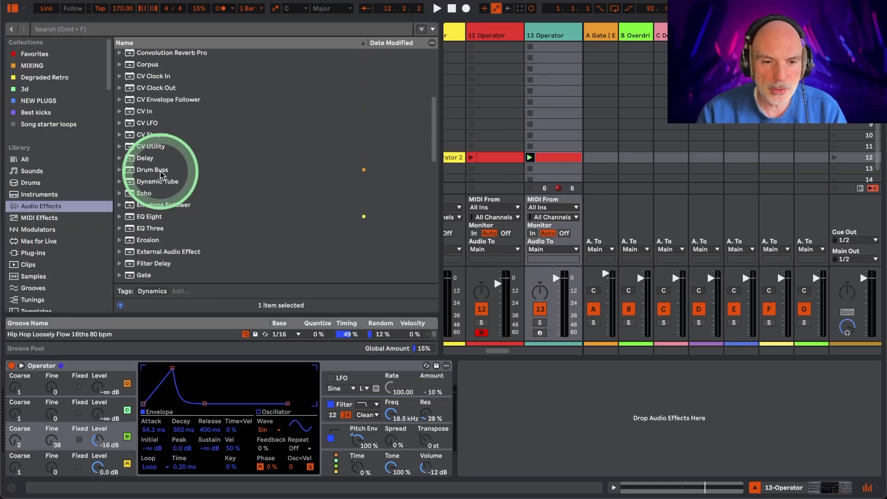
{"action": "left_click", "coordinate": [136, 126]}
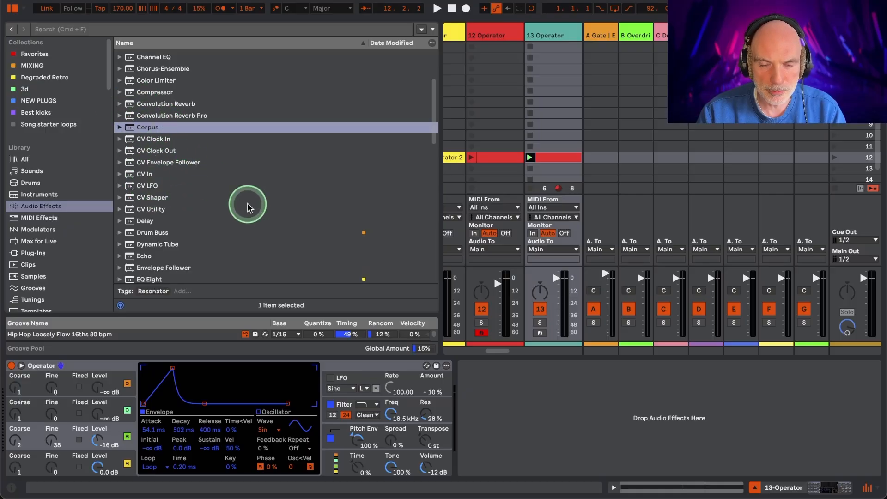
{"action": "left_click_drag", "start_coordinate": [496, 413], "coordinate": [496, 413]}
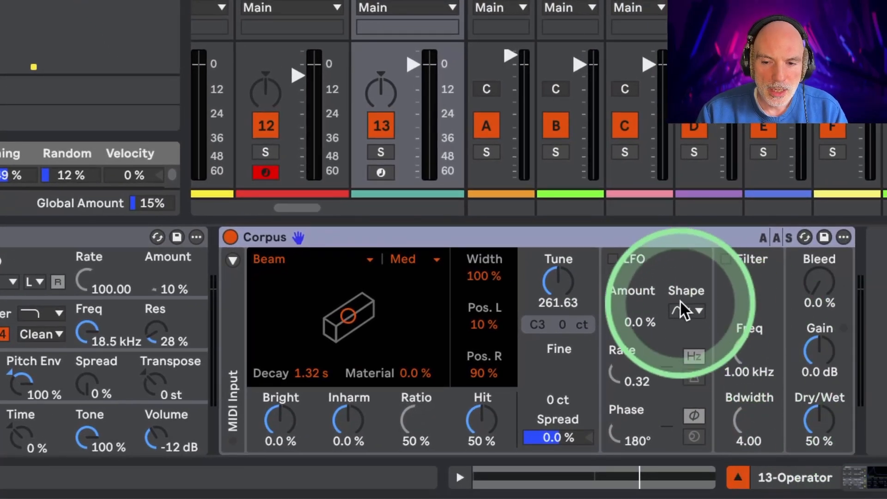
Step: Set the Corpus effect's Dry/Wet to 100 %
{"action": "right_click", "coordinate": [525, 240]}
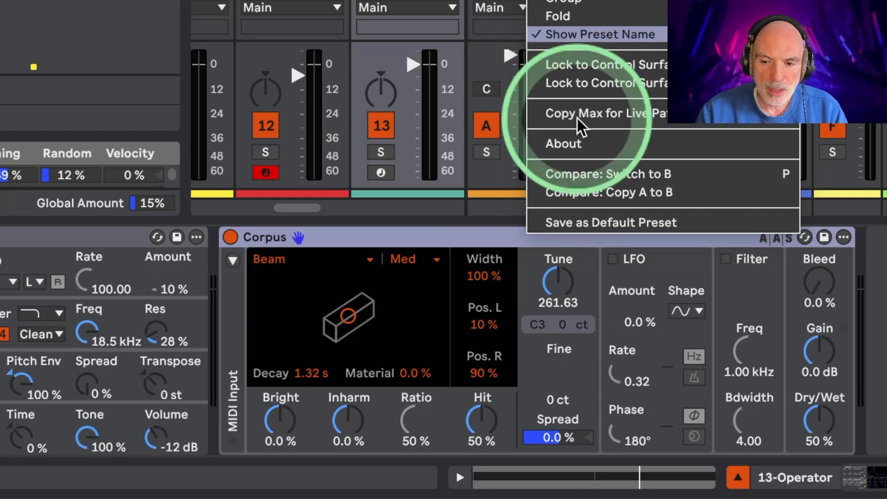
{"action": "left_click", "coordinate": [741, 356]}
{"action": "left_click_drag", "start_coordinate": [820, 407], "coordinate": [820, 379]}
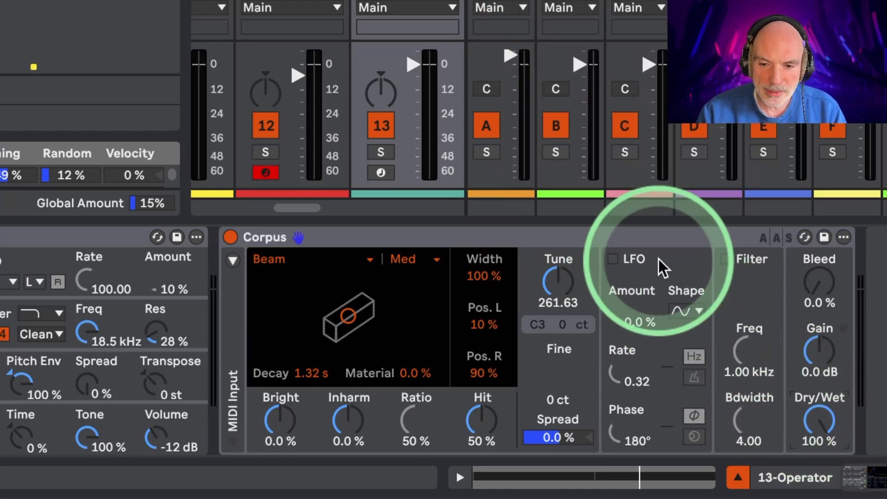
Step: Group Corpus into an Audio Effect Rack and show the rack's chain list
{"action": "right_click", "coordinate": [617, 243]}
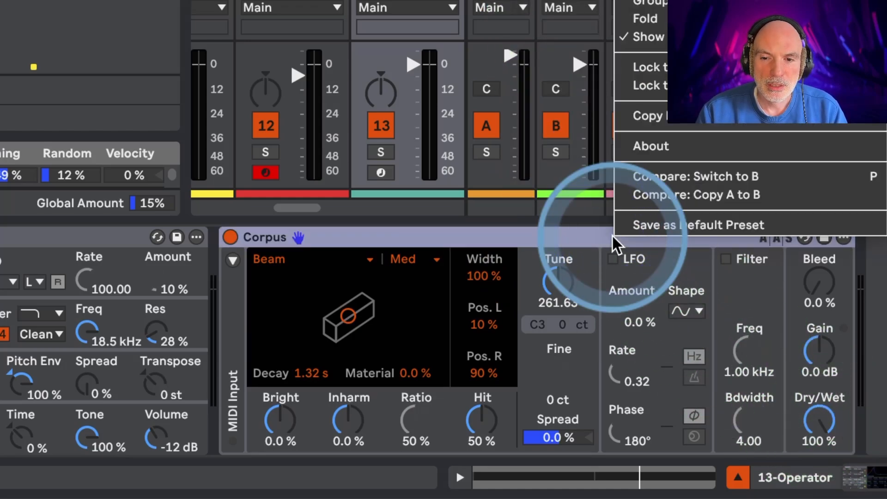
{"action": "left_click", "coordinate": [651, 5]}
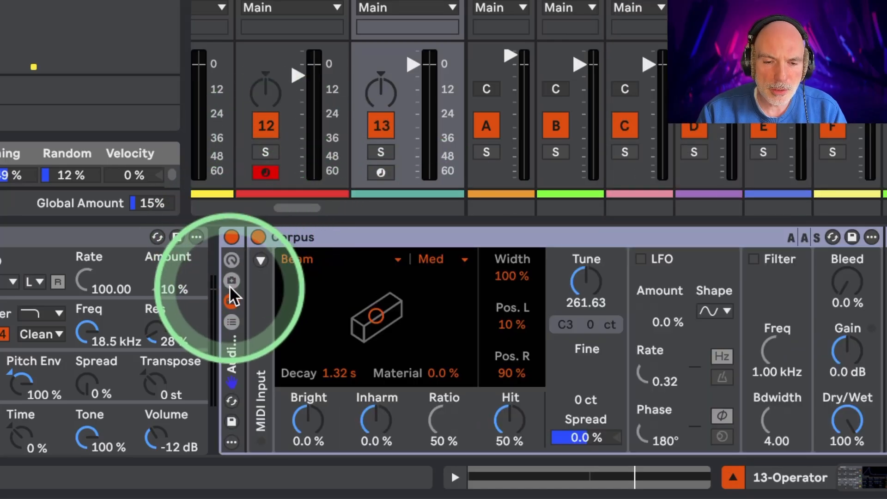
{"action": "left_click", "coordinate": [232, 320]}
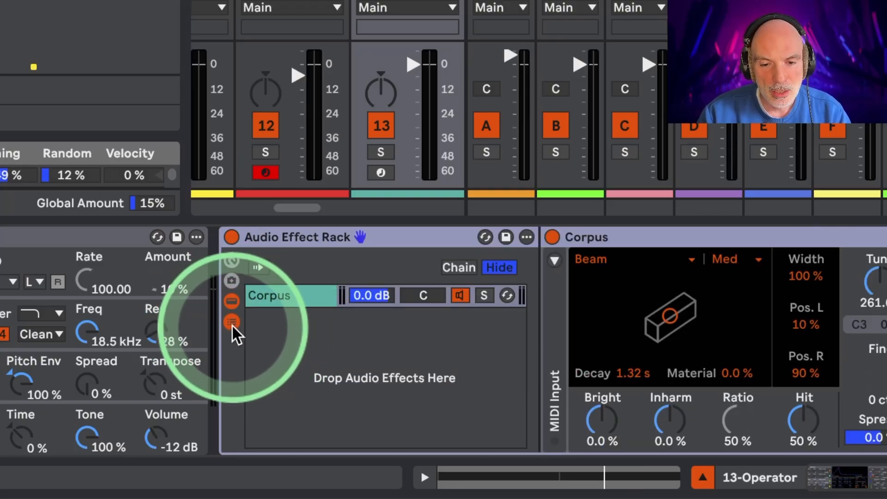
{"action": "left_click", "coordinate": [264, 300]}
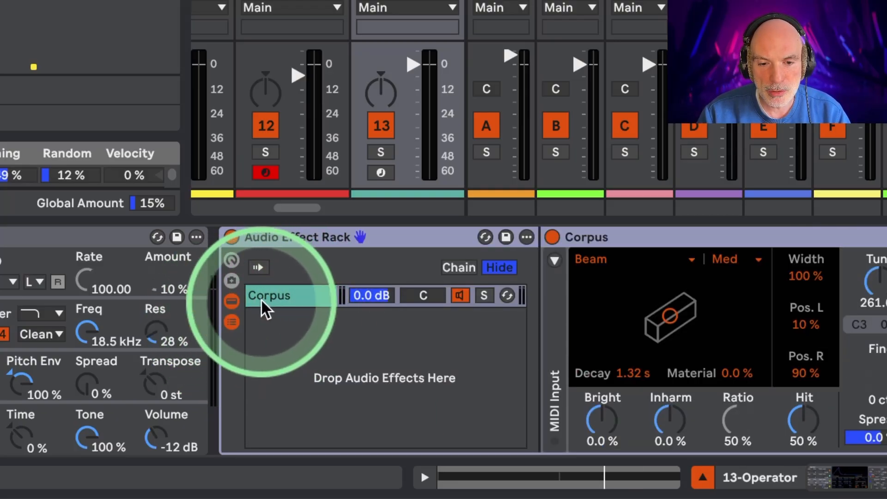
Step: Create an empty chain in the Audio Effect Rack and place it above the Corpus chain
{"action": "right_click", "coordinate": [307, 329]}
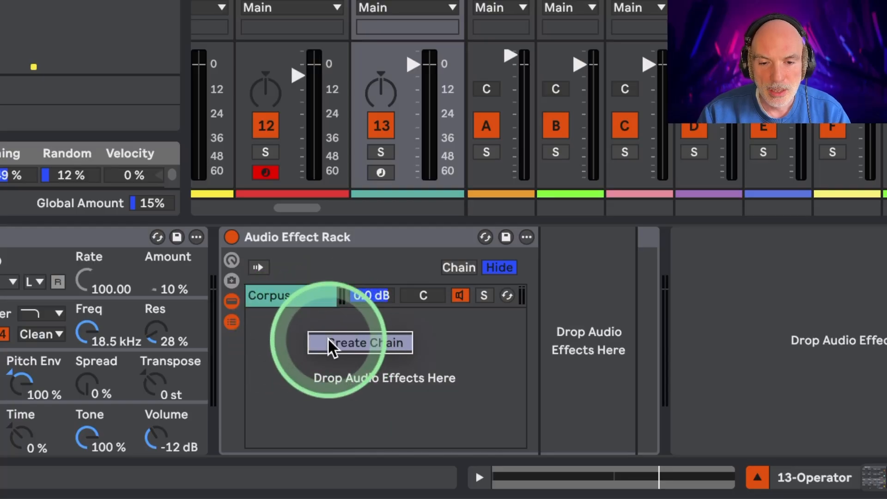
{"action": "left_click", "coordinate": [368, 346]}
{"action": "left_click_drag", "start_coordinate": [298, 316], "coordinate": [291, 287]}
Step: Rename the new empty chain as DRY and colour it red
{"action": "right_click", "coordinate": [283, 289]}
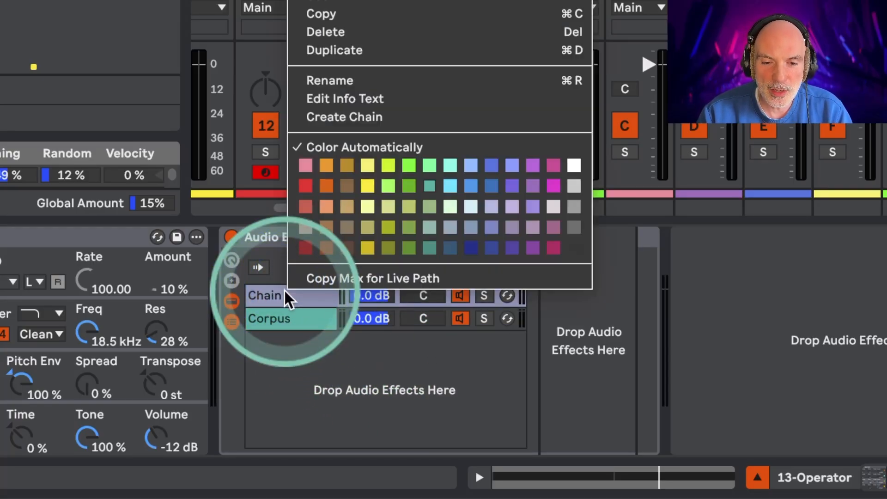
{"action": "left_click", "coordinate": [326, 75]}
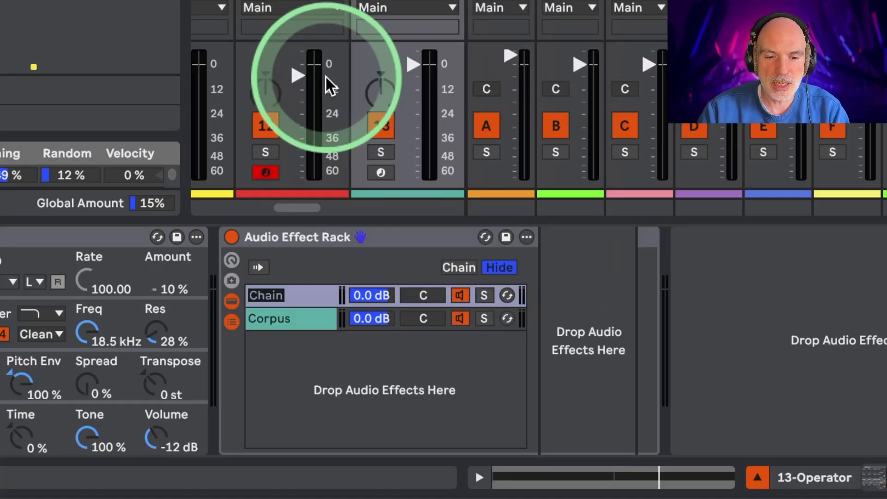
{"action": "key", "text": "Return"}
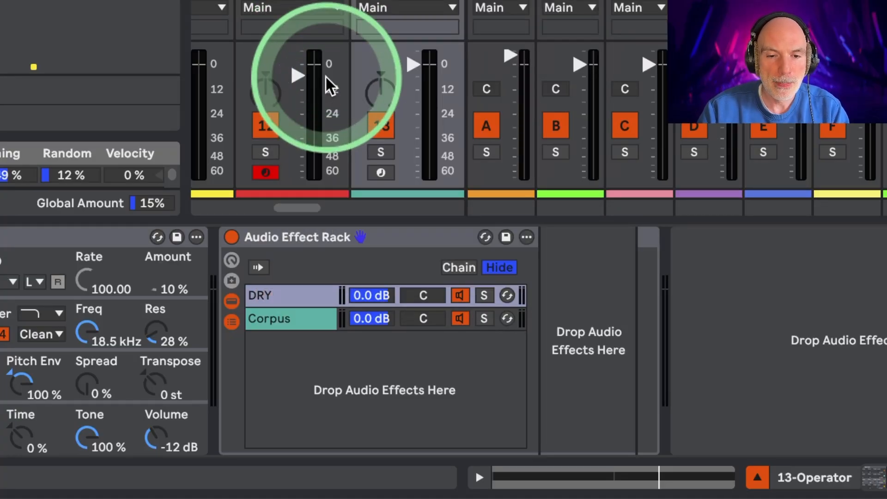
{"action": "right_click", "coordinate": [291, 294]}
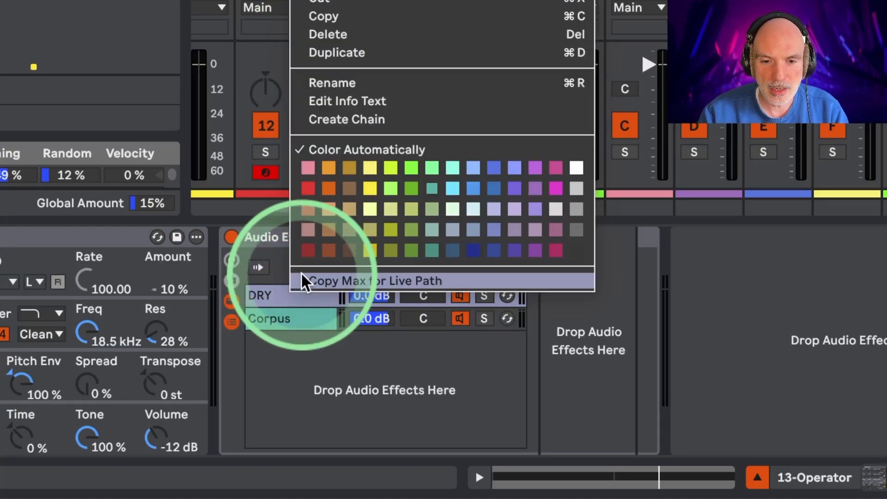
{"action": "left_click", "coordinate": [308, 188]}
Step: Solo the 13 Operator track and make Corpus's frequency follow MIDI from 13-Operator
{"action": "left_click", "coordinate": [291, 323]}
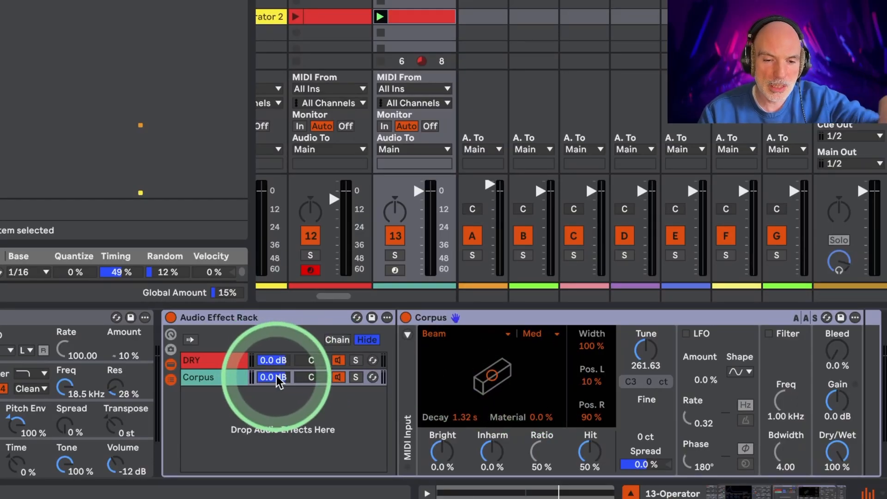
{"action": "left_click", "coordinate": [395, 254]}
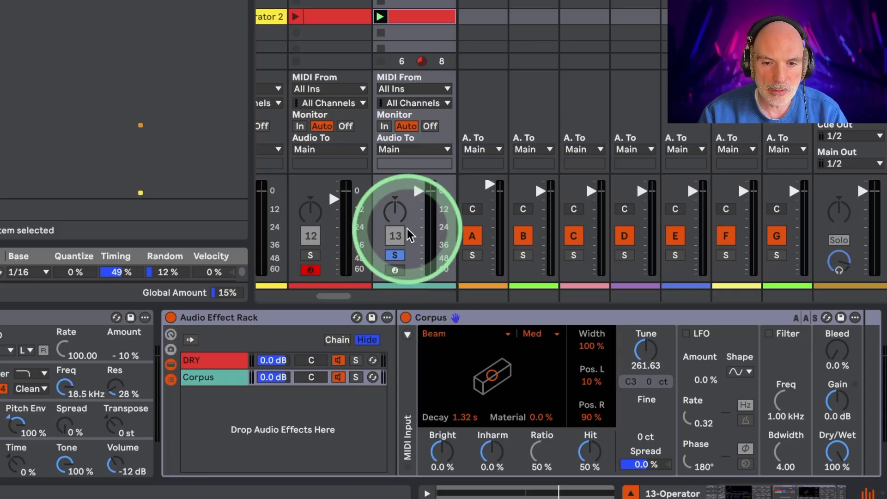
{"action": "left_click", "coordinate": [408, 336]}
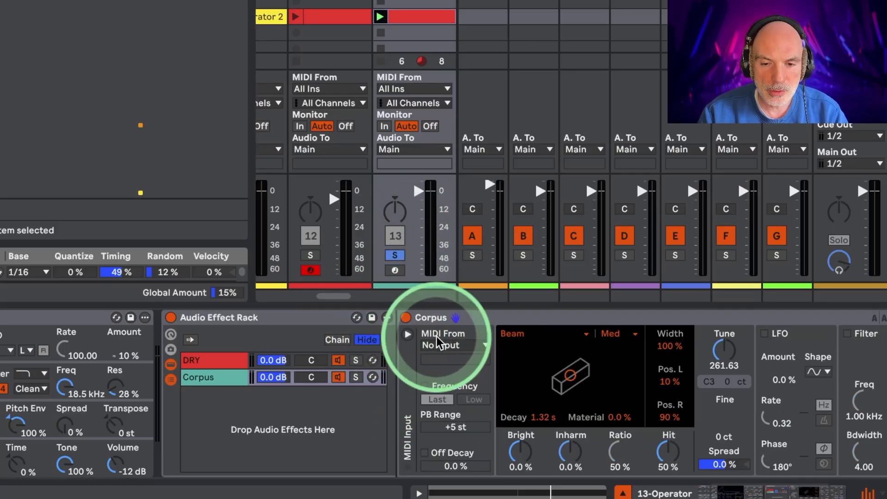
{"action": "left_click", "coordinate": [453, 345]}
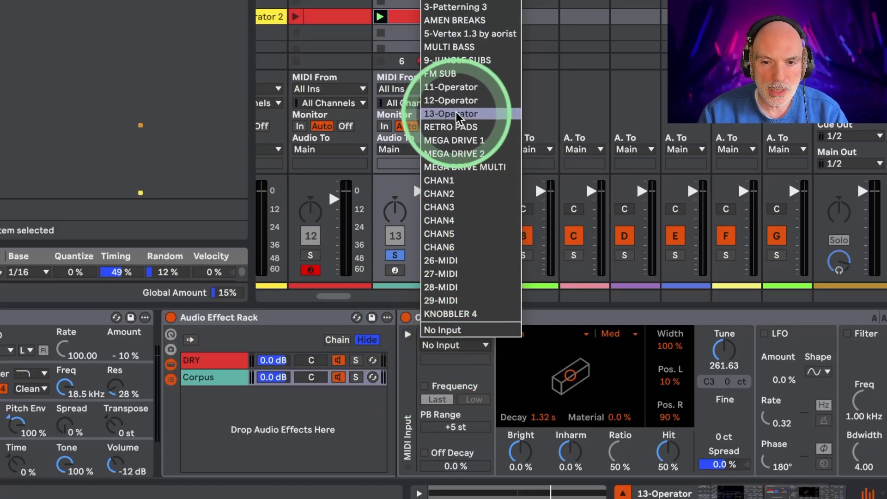
{"action": "left_click", "coordinate": [457, 113]}
{"action": "left_click", "coordinate": [425, 386]}
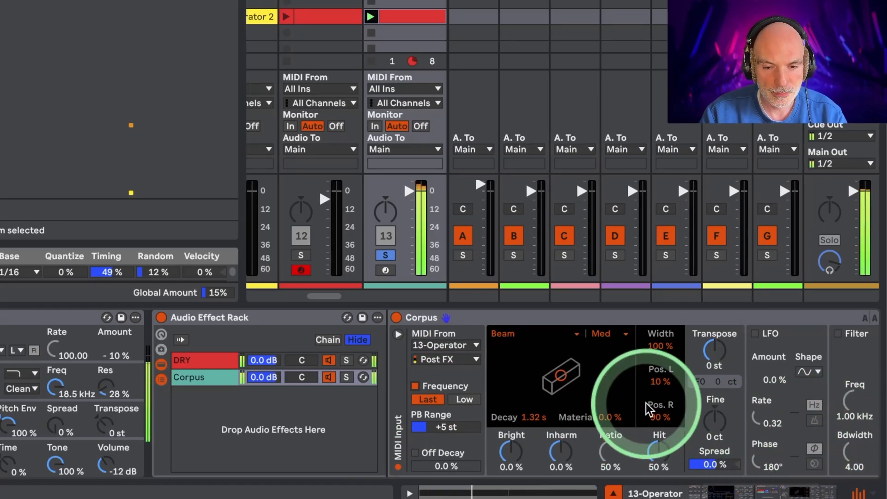
Step: Lower the Corpus chain's volume to -5.6 dB and solo that chain in the rack
{"action": "left_click_drag", "start_coordinate": [273, 378], "coordinate": [273, 407]}
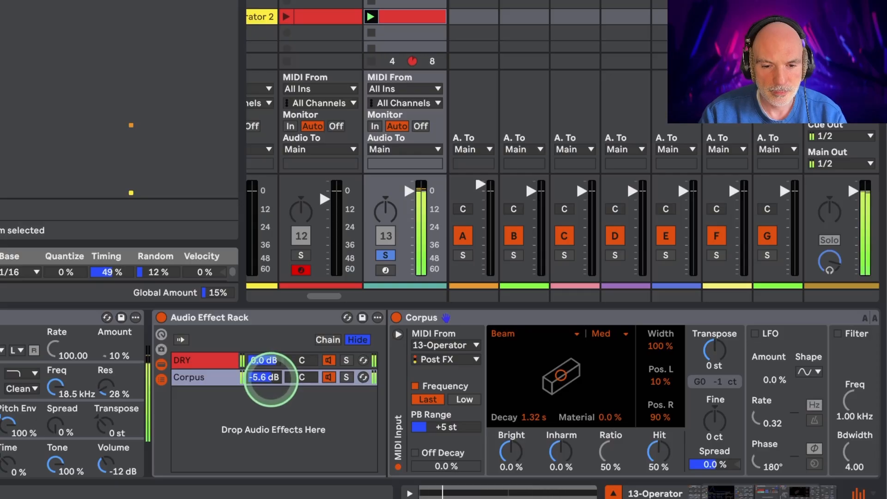
{"action": "left_click", "coordinate": [347, 378]}
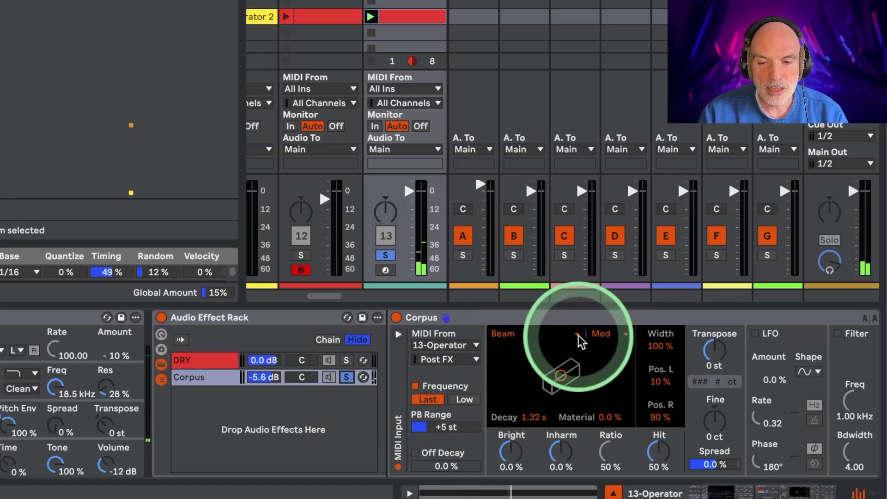
Step: Set Corpus's resonator quality to High, Bright to 86 % and Decay to 2.44 s
{"action": "left_click", "coordinate": [565, 341]}
{"action": "left_click", "coordinate": [561, 339]}
{"action": "left_click", "coordinate": [599, 337]}
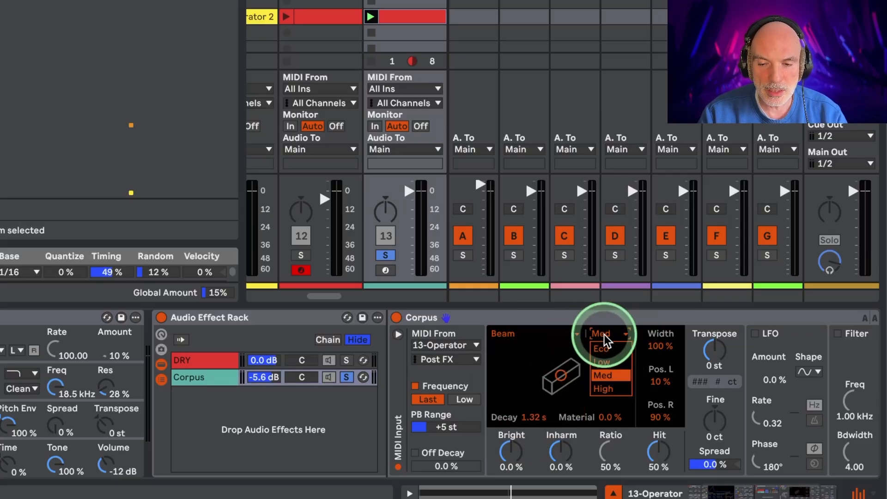
{"action": "left_click", "coordinate": [606, 390]}
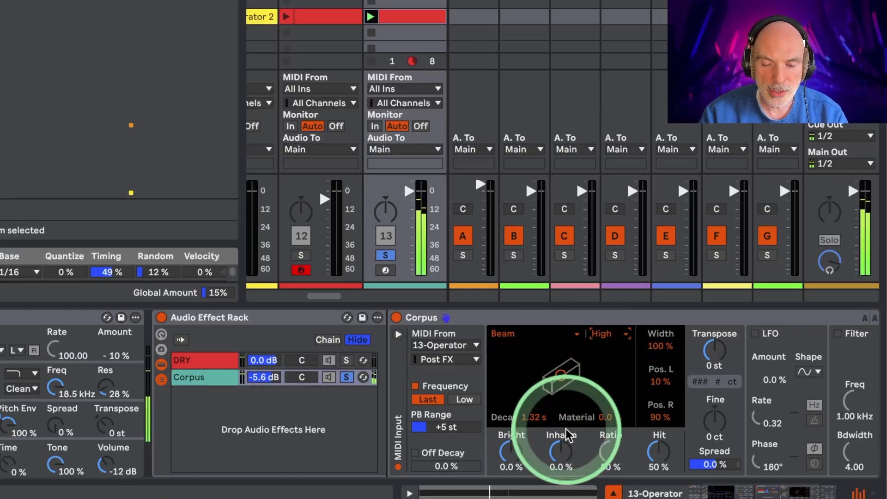
{"action": "mouse_move", "coordinate": [512, 453]}
{"action": "left_mouse_down"}
{"action": "mouse_move", "coordinate": [513, 439]}
{"action": "mouse_move", "coordinate": [516, 458]}
{"action": "mouse_move", "coordinate": [508, 447]}
{"action": "left_mouse_up"}
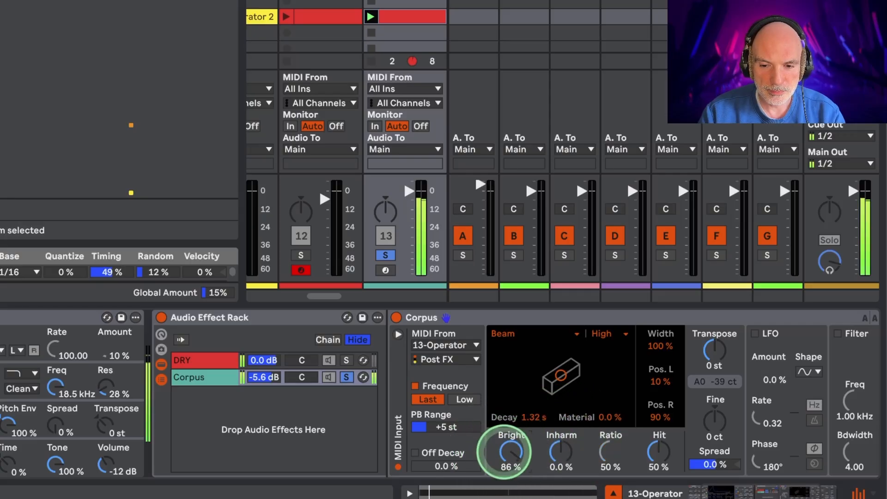
{"action": "left_click_drag", "start_coordinate": [535, 420], "coordinate": [535, 414]}
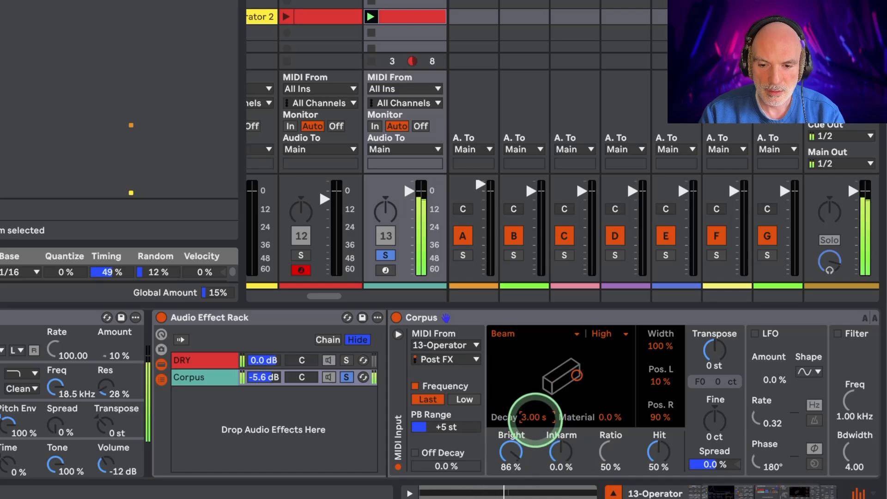
{"action": "left_click_drag", "start_coordinate": [535, 420], "coordinate": [535, 419]}
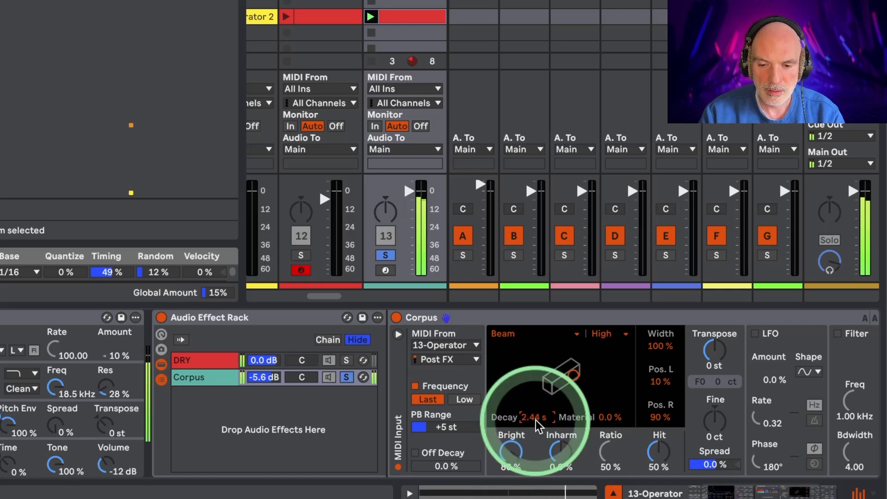
{"action": "left_click", "coordinate": [563, 452]}
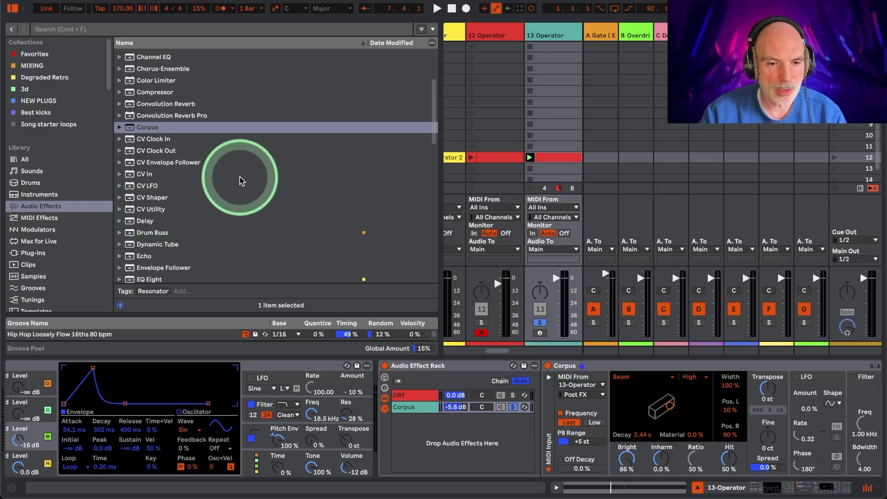
Step: Add the Spectrum audio effect after the rack and watch its enlarged display during playback
{"action": "scroll", "coordinate": [197, 245], "scroll_direction": "down", "scroll_amount": 10}
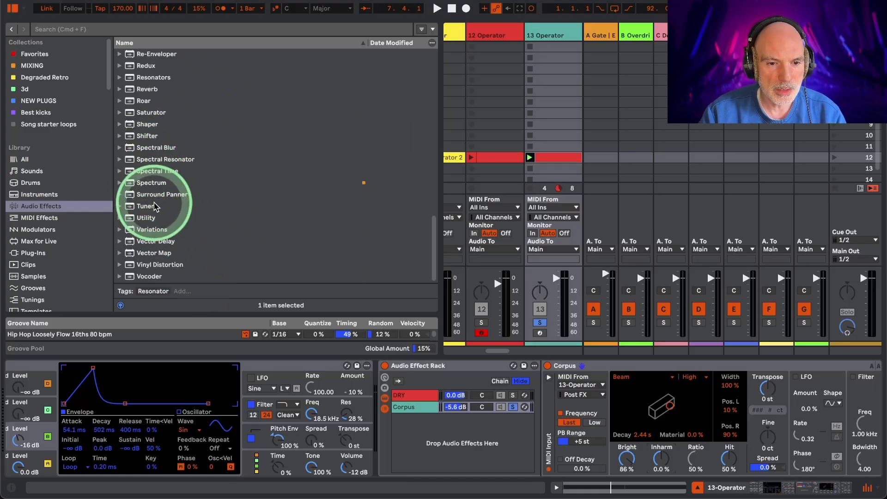
{"action": "left_click", "coordinate": [147, 182]}
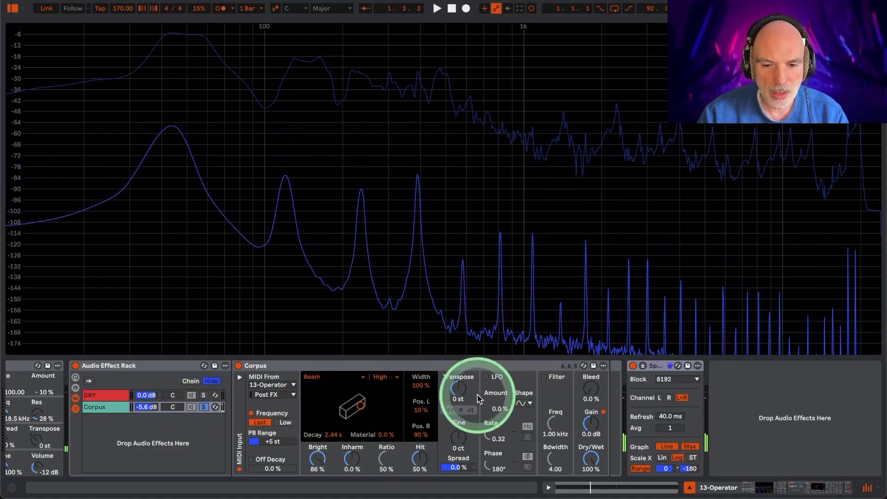
{"action": "key", "text": "space"}
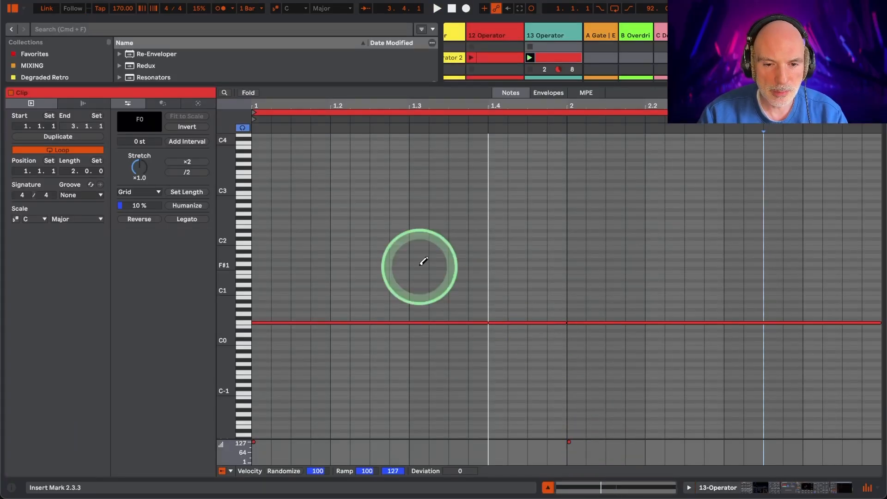
Step: Clear the MIDI Ctrl Pitch Bend envelope from the 13 Operator clip
{"action": "left_click", "coordinate": [549, 93]}
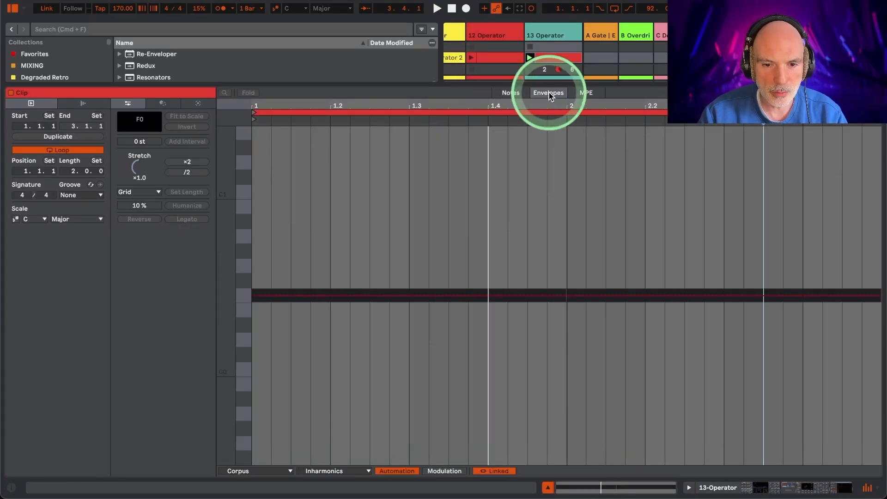
{"action": "left_click", "coordinate": [283, 471]}
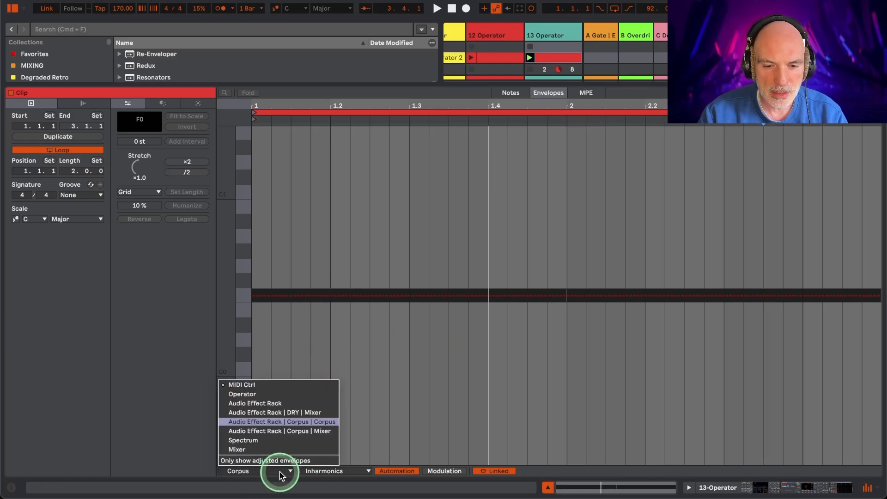
{"action": "left_click", "coordinate": [242, 384]}
{"action": "right_click", "coordinate": [332, 228]}
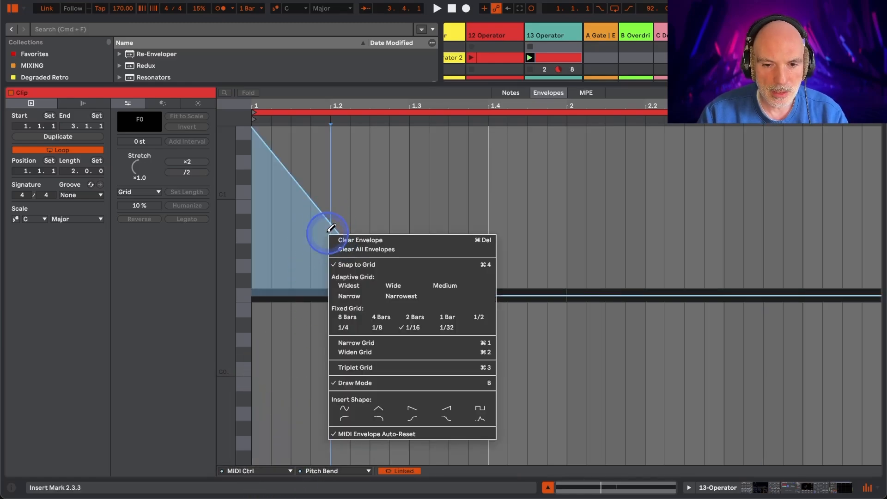
{"action": "left_click", "coordinate": [351, 240]}
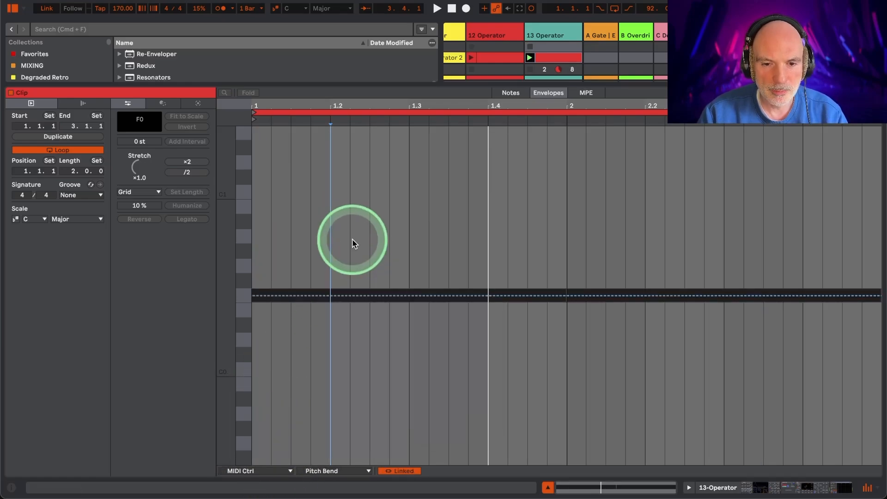
Step: Return to the track's devices and raise Corpus's Material to 100 % while auditioning the sound
{"action": "left_click", "coordinate": [753, 488]}
{"action": "key", "text": "space"}
{"action": "key", "text": "space"}
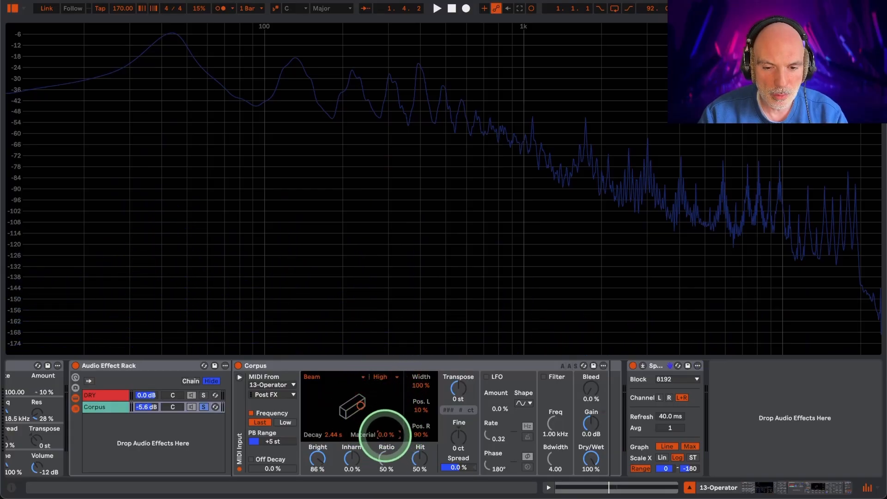
{"action": "key", "text": "space"}
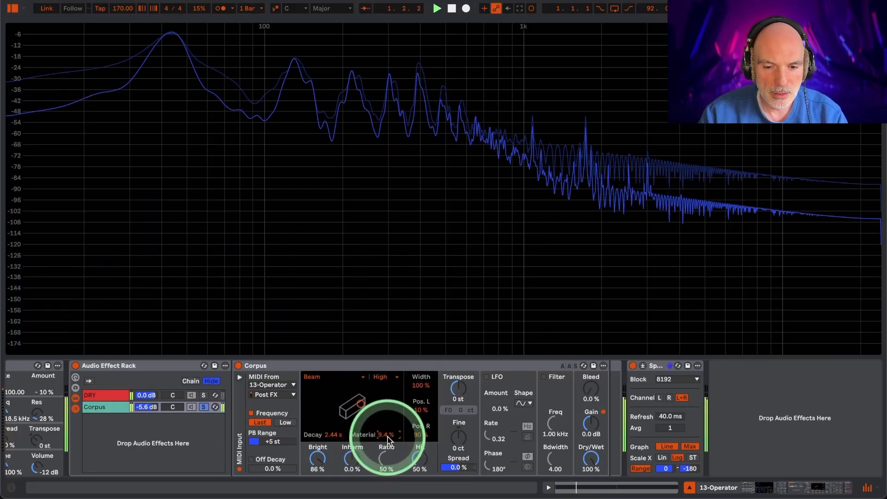
{"action": "left_click_drag", "start_coordinate": [387, 437], "coordinate": [387, 391]}
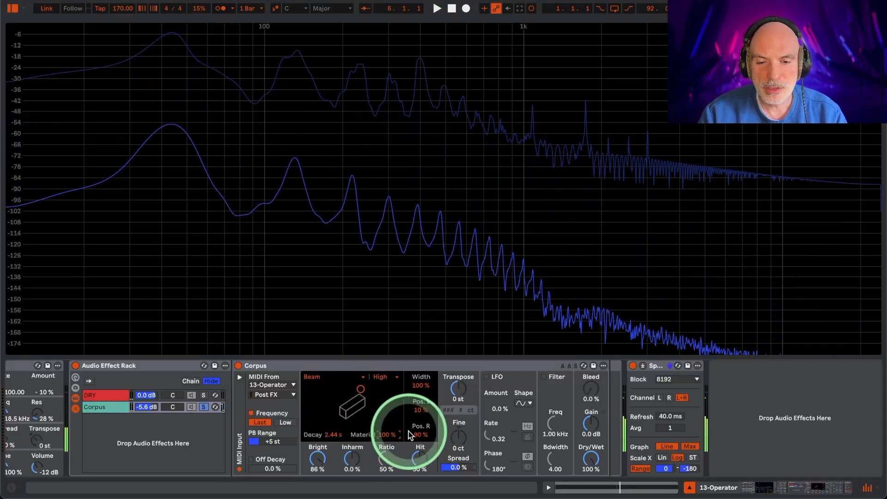
{"action": "key", "text": "space"}
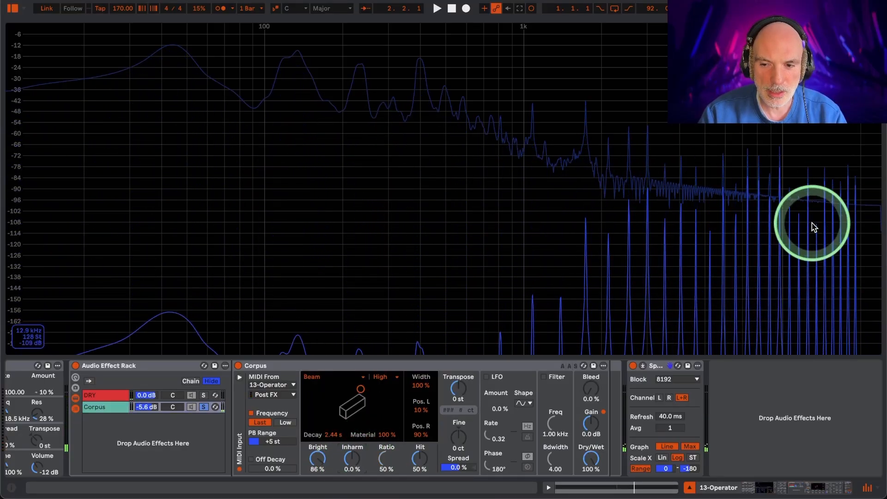
Step: Try Corpus's filter at 517 Hz with a bandwidth of 4.08 while auditioning the soloed chain
{"action": "key", "text": "space"}
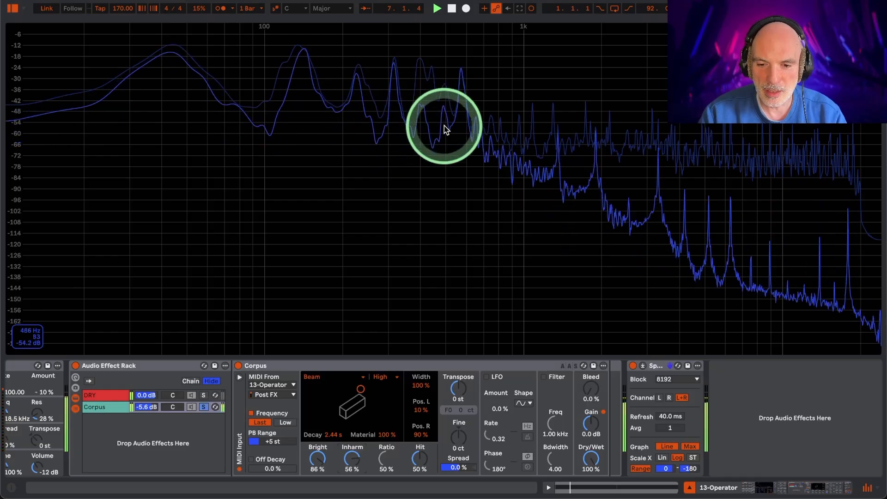
{"action": "left_click", "coordinate": [544, 377]}
{"action": "left_click_drag", "start_coordinate": [554, 422], "coordinate": [555, 429]}
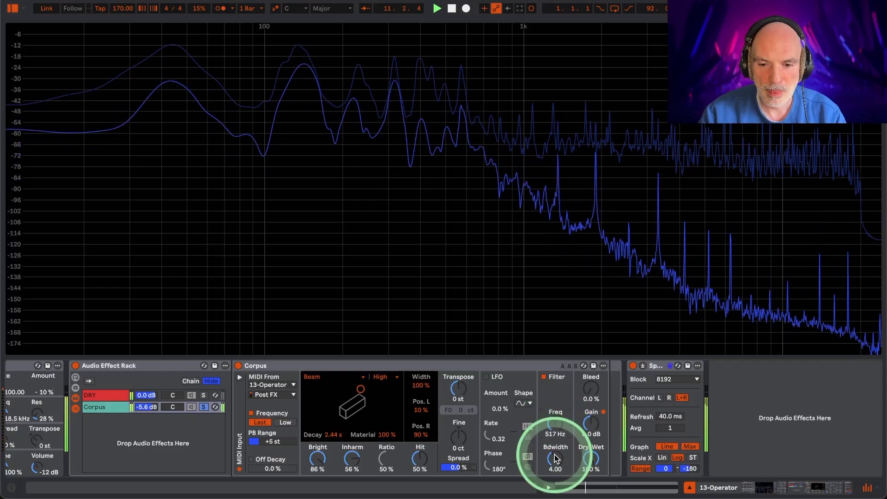
{"action": "left_click_drag", "start_coordinate": [554, 463], "coordinate": [554, 457]}
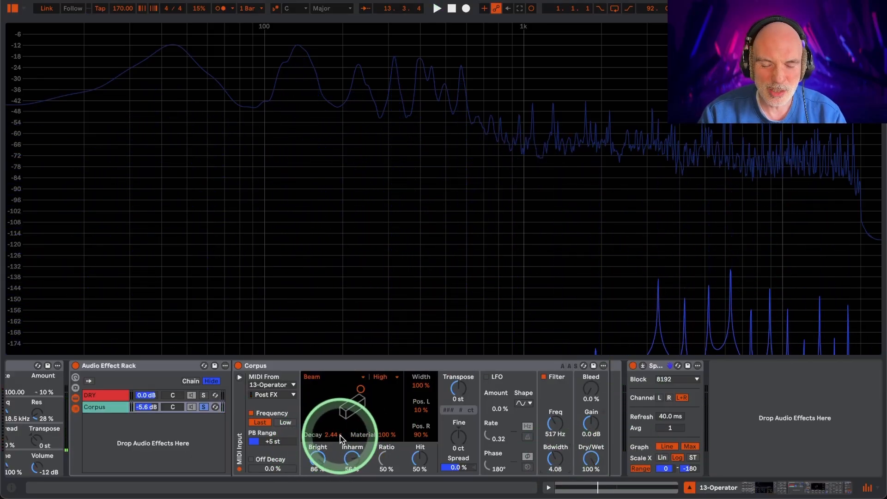
{"action": "key", "text": "space"}
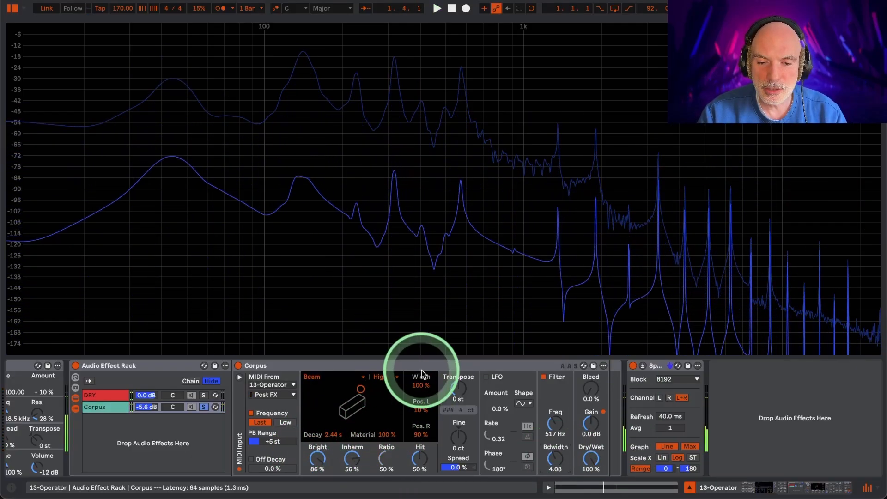
{"action": "left_click", "coordinate": [545, 378]}
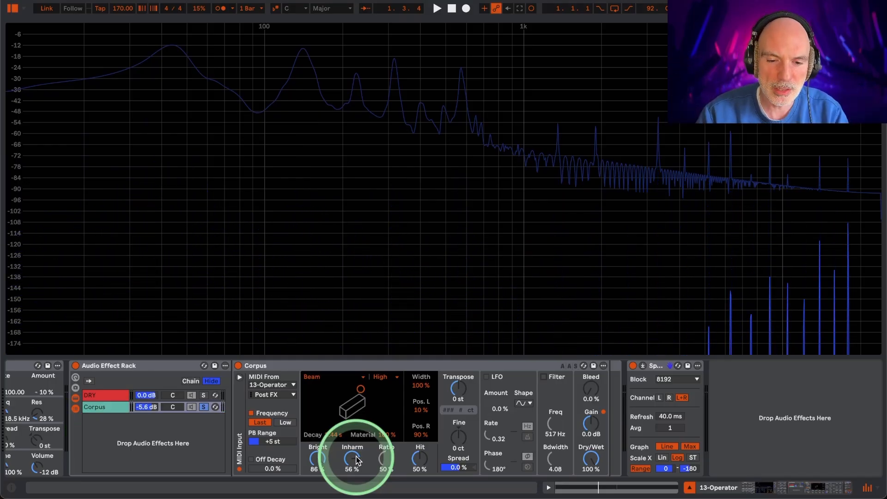
Step: Set Corpus's Inharm to -60 %, Gain to -15 dB and Decay to 50 ms
{"action": "key", "text": "space"}
{"action": "mouse_move", "coordinate": [357, 460]}
{"action": "left_mouse_down"}
{"action": "mouse_move", "coordinate": [357, 484]}
{"action": "mouse_move", "coordinate": [353, 462]}
{"action": "left_mouse_up"}
{"action": "key", "text": "space"}
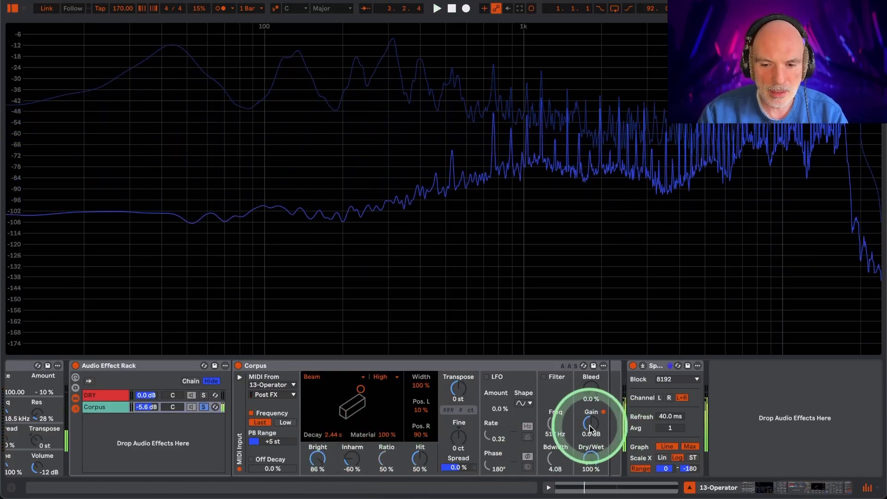
{"action": "left_click_drag", "start_coordinate": [590, 428], "coordinate": [591, 431]}
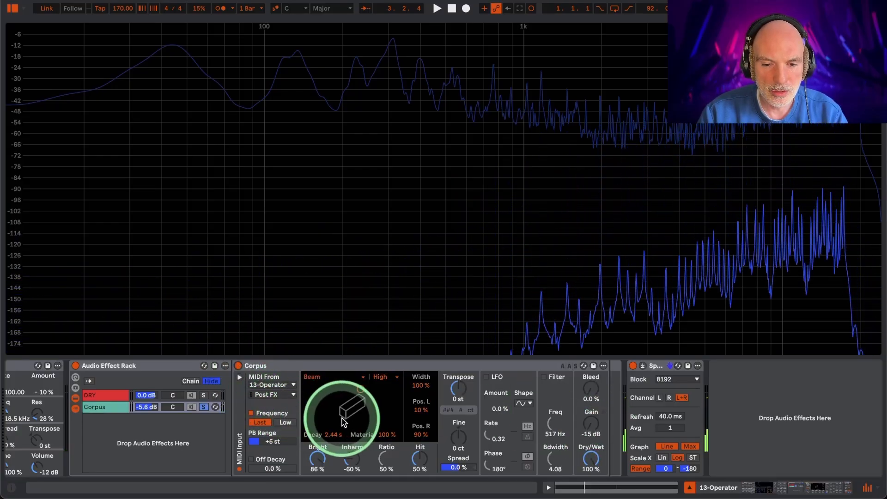
{"action": "left_click_drag", "start_coordinate": [334, 436], "coordinate": [335, 441]}
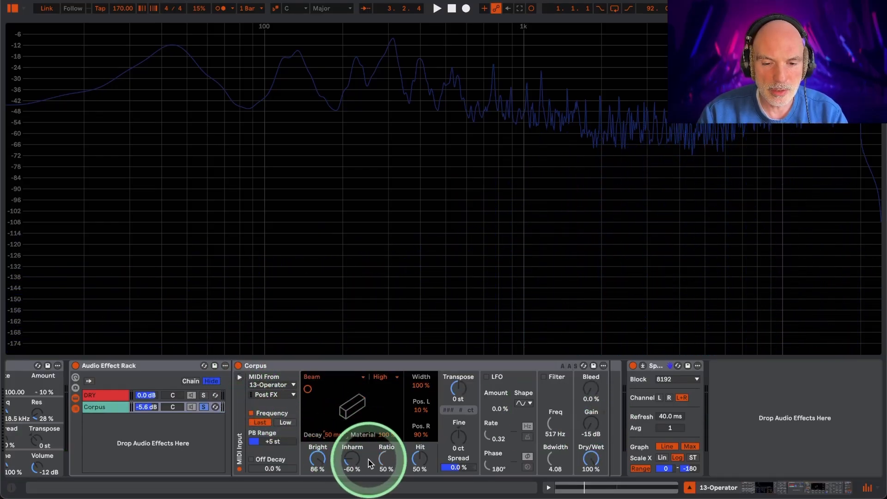
Step: Set Corpus's Gain to -7.1 dB and Inharm to -71 % during playback
{"action": "key", "text": "space"}
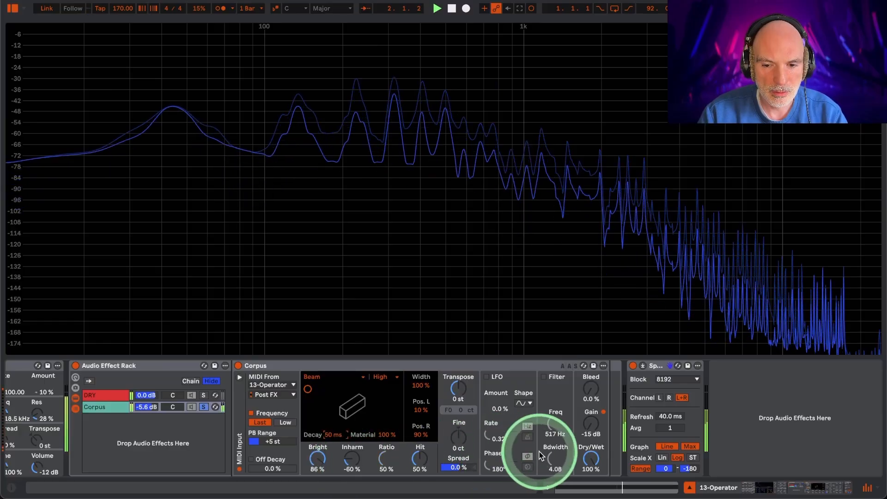
{"action": "left_click_drag", "start_coordinate": [589, 424], "coordinate": [589, 421]}
{"action": "left_click_drag", "start_coordinate": [350, 461], "coordinate": [350, 463]}
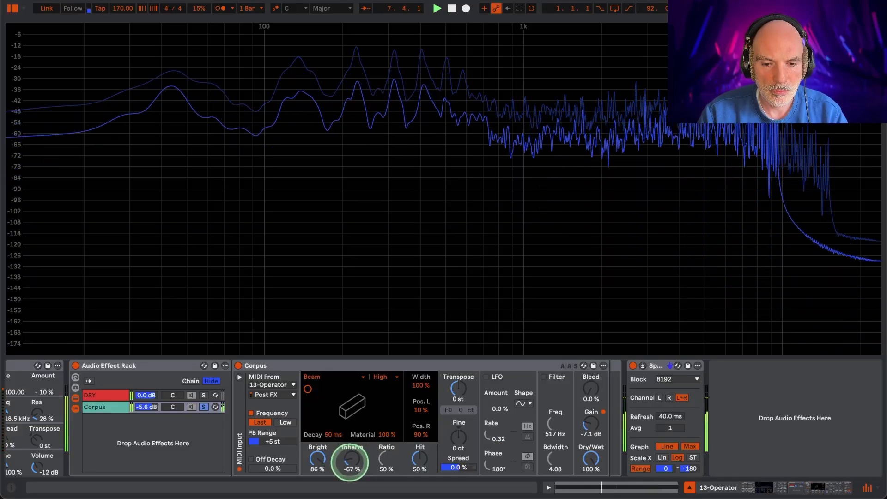
{"action": "left_click_drag", "start_coordinate": [350, 462], "coordinate": [349, 464]}
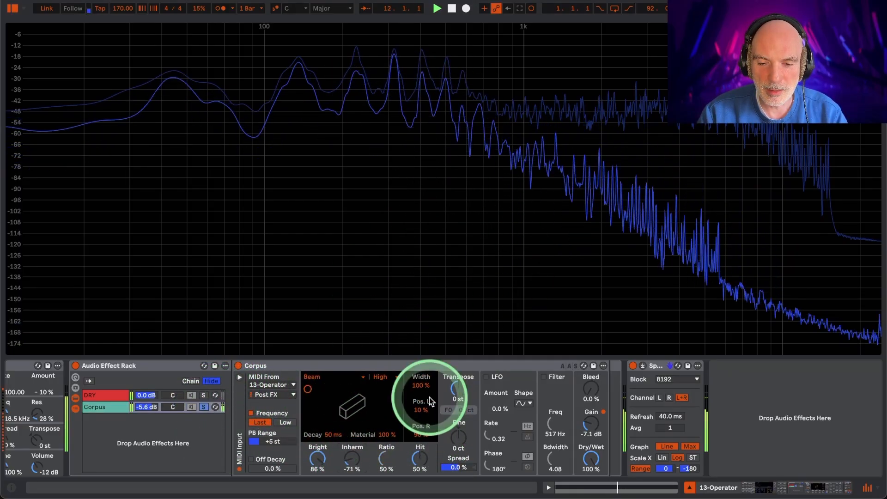
Step: Audition the Corpus chain in the mix and soloed, setting Material to 41 %, Inharm to -83 % and Width to 45 %
{"action": "left_click", "coordinate": [203, 407]}
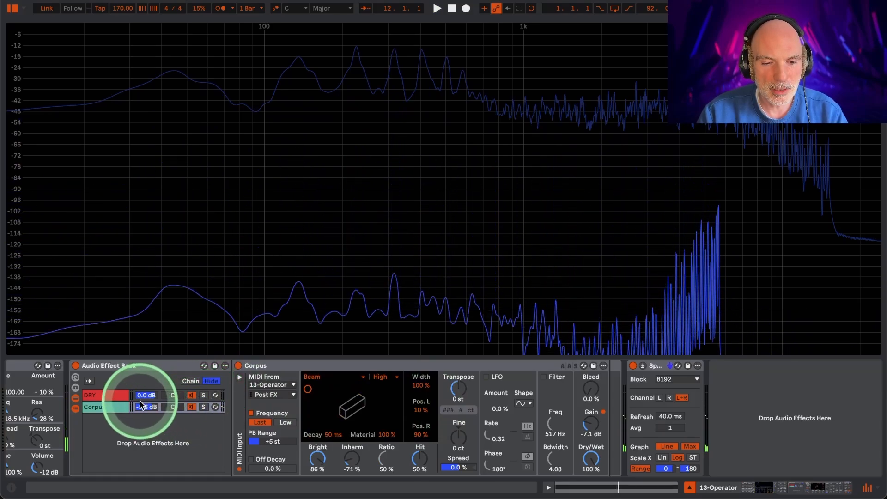
{"action": "key", "text": "space"}
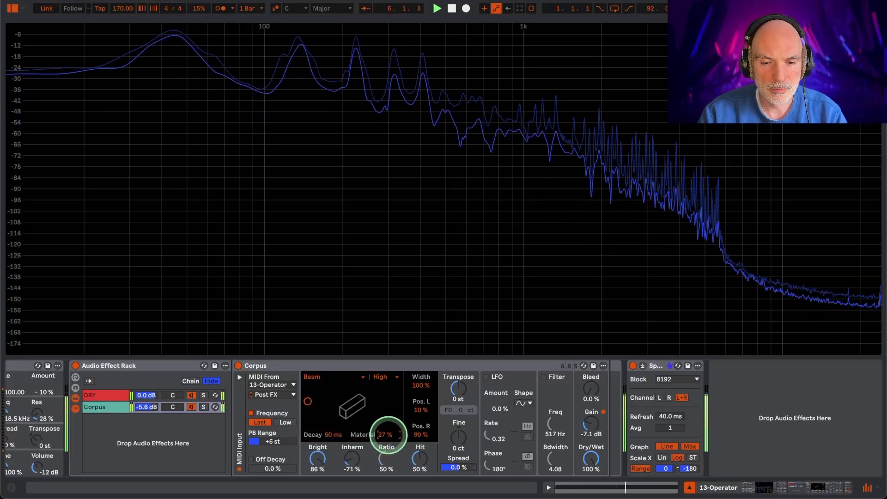
{"action": "left_click", "coordinate": [204, 406]}
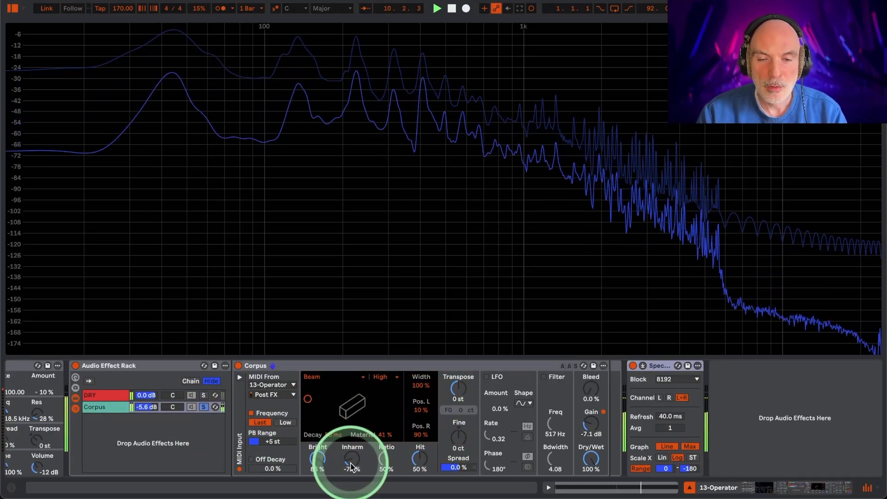
{"action": "left_click_drag", "start_coordinate": [351, 462], "coordinate": [351, 462]}
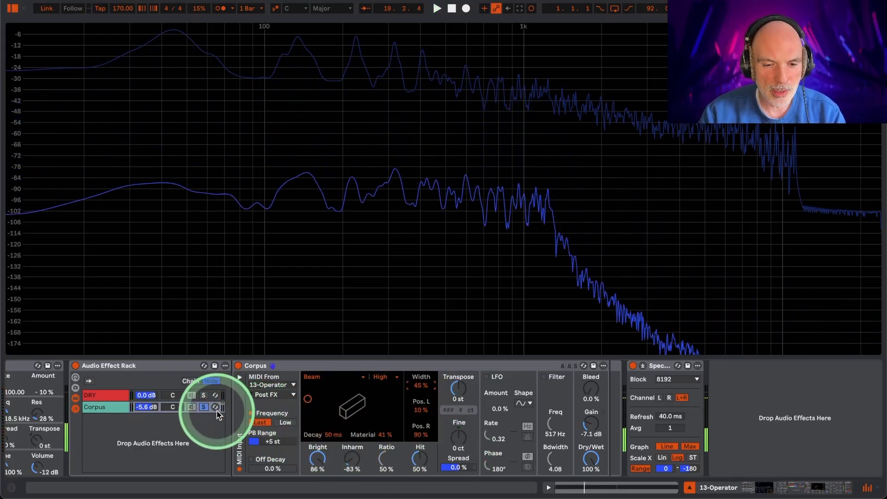
Step: Unsolo the Corpus chain and set its volume to -10.2 dB while playing the full mix
{"action": "left_click", "coordinate": [203, 407]}
{"action": "key", "text": "space"}
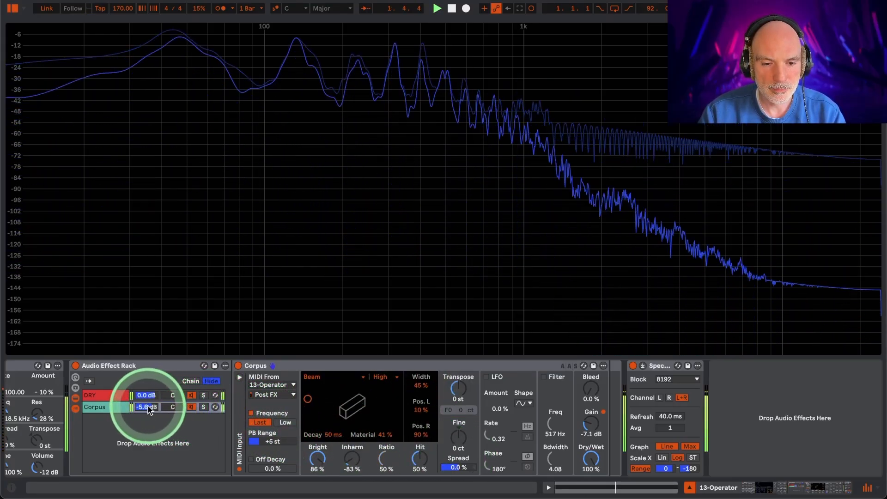
{"action": "left_click_drag", "start_coordinate": [148, 408], "coordinate": [142, 407]}
{"action": "left_click_drag", "start_coordinate": [142, 407], "coordinate": [142, 407]}
{"action": "left_click_drag", "start_coordinate": [186, 274], "coordinate": [188, 275]}
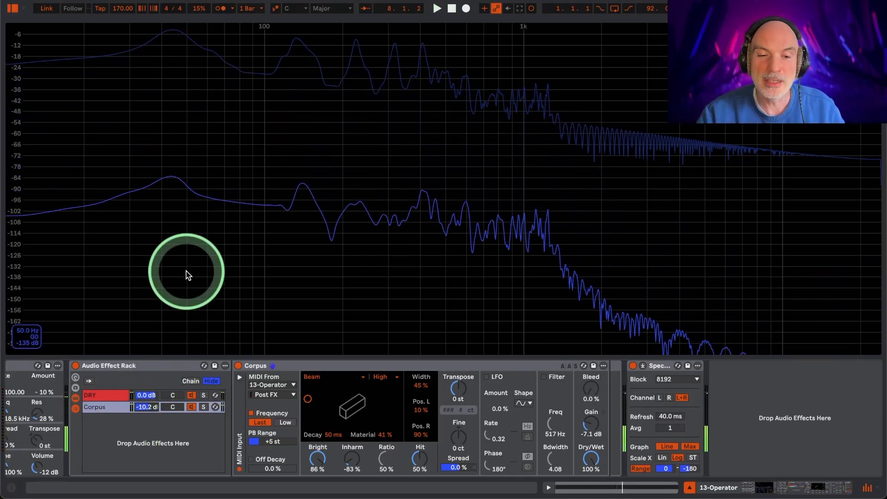
Step: Duplicate the Corpus chain in the rack and solo the copy for playback
{"action": "right_click", "coordinate": [104, 397]}
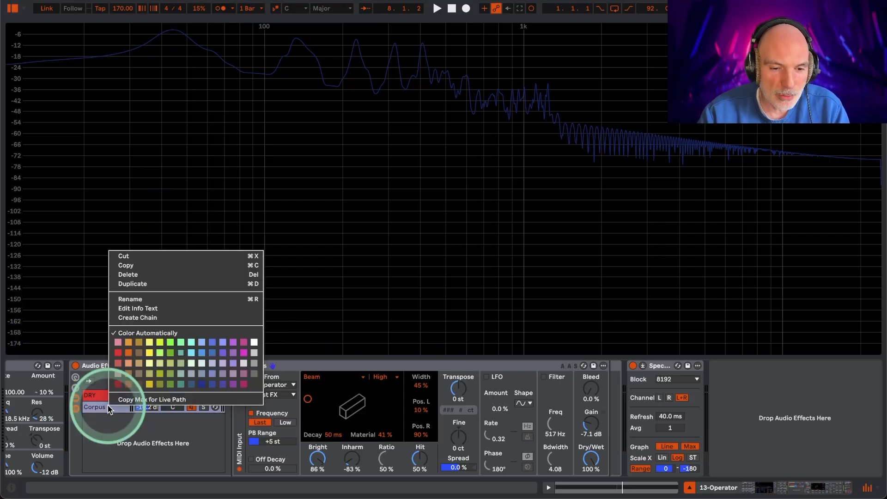
{"action": "left_click", "coordinate": [148, 283]}
{"action": "left_click", "coordinate": [204, 419]}
{"action": "key", "text": "space"}
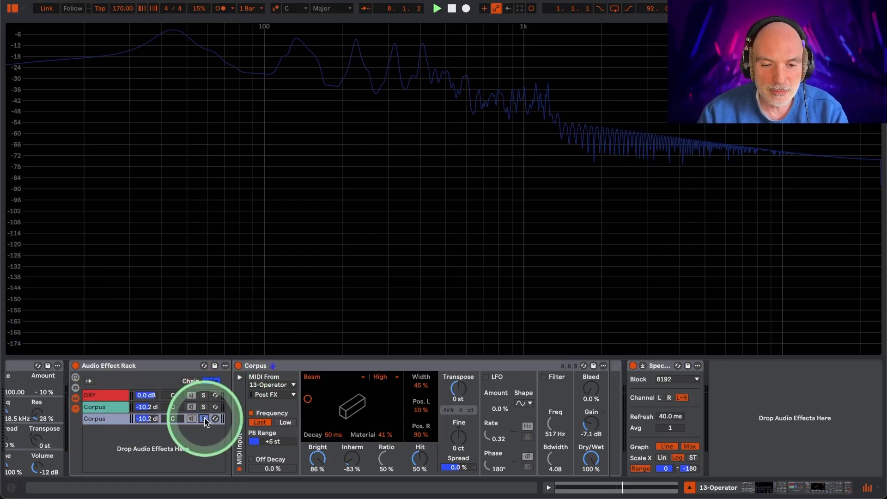
Step: Change the duplicated Corpus's resonator to String, with Inharm at -78 % and Material at 100 %
{"action": "left_click", "coordinate": [331, 377]}
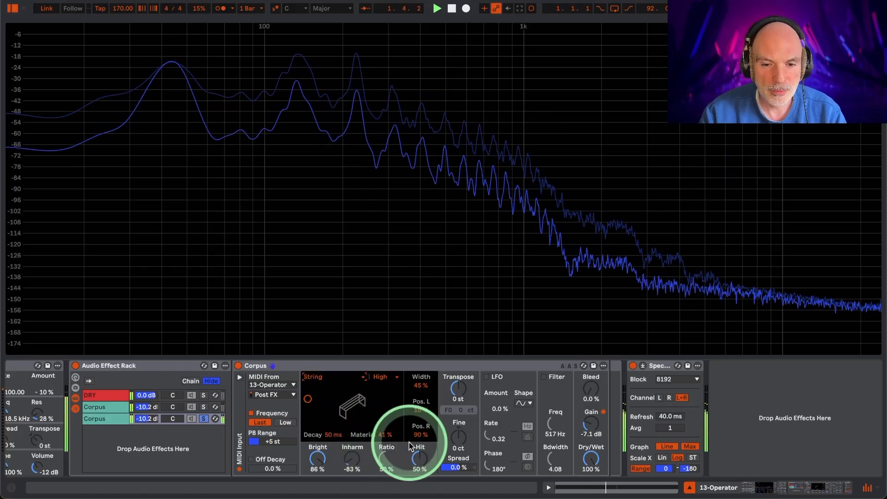
{"action": "left_click", "coordinate": [352, 463]}
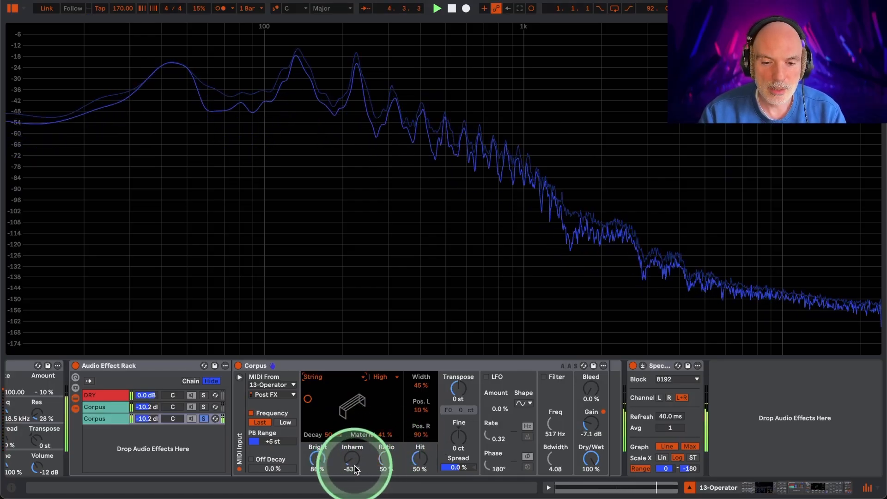
{"action": "left_click_drag", "start_coordinate": [352, 465], "coordinate": [351, 460]}
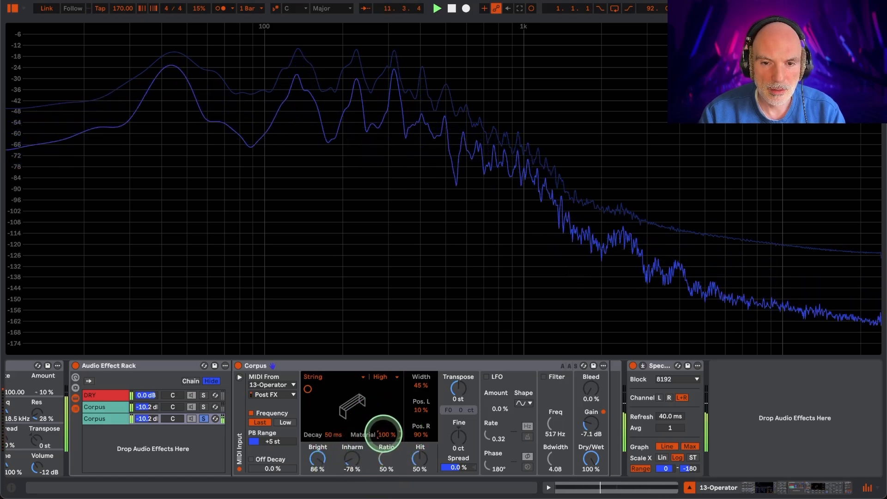
{"action": "left_click", "coordinate": [385, 209]}
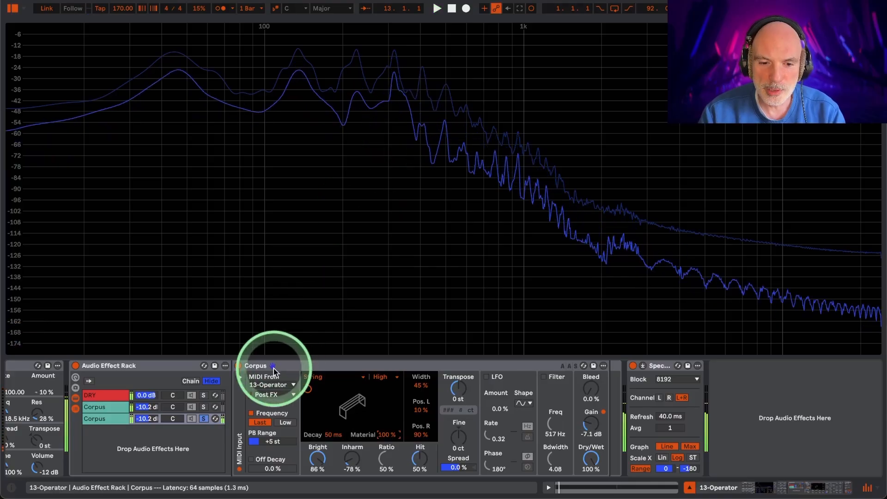
Step: Unsolo the duplicated Corpus chain, set its volume to -6.0 dB and compare the mix with both Corpus chains off and on
{"action": "left_click", "coordinate": [202, 419]}
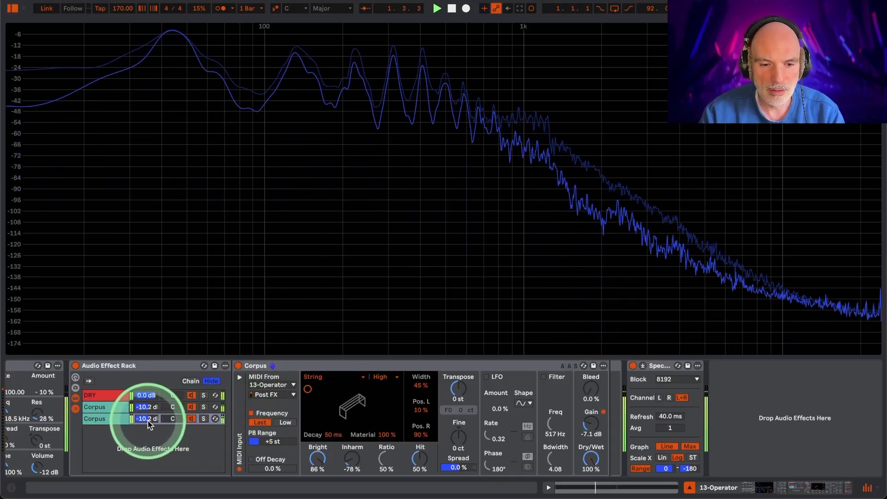
{"action": "left_click_drag", "start_coordinate": [148, 421], "coordinate": [148, 420]}
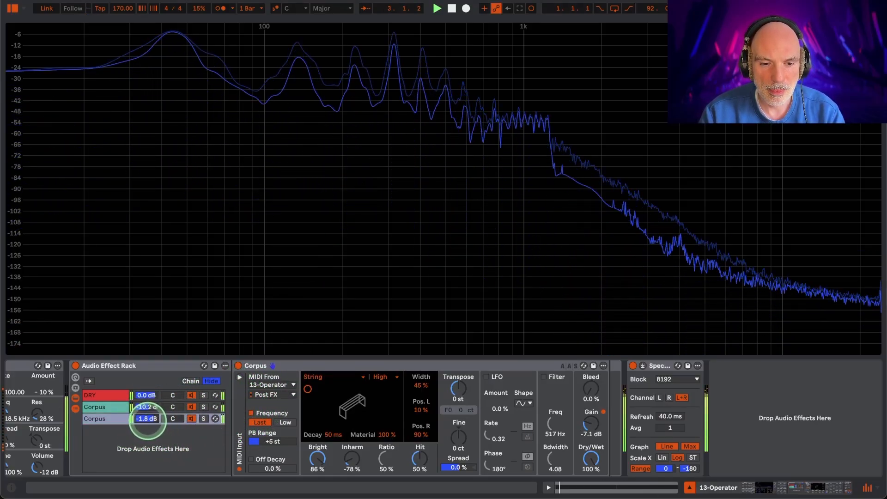
{"action": "left_click", "coordinate": [191, 407]}
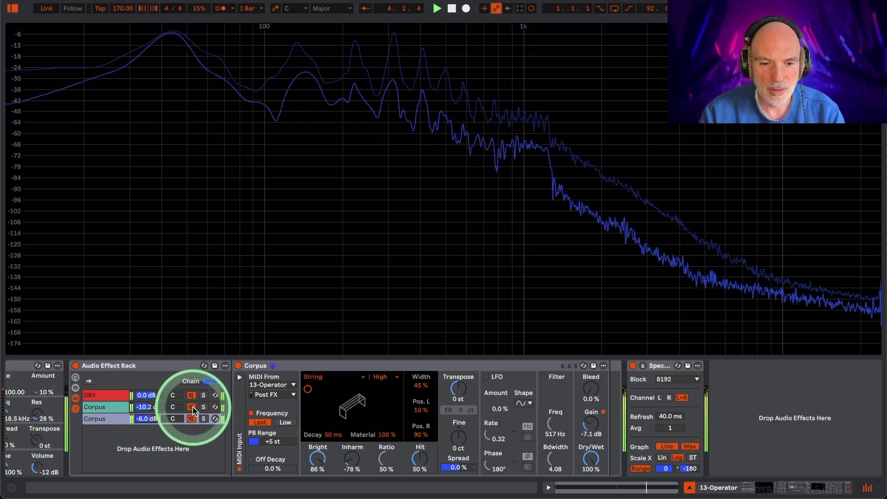
{"action": "left_click", "coordinate": [192, 419]}
{"action": "left_click", "coordinate": [191, 406]}
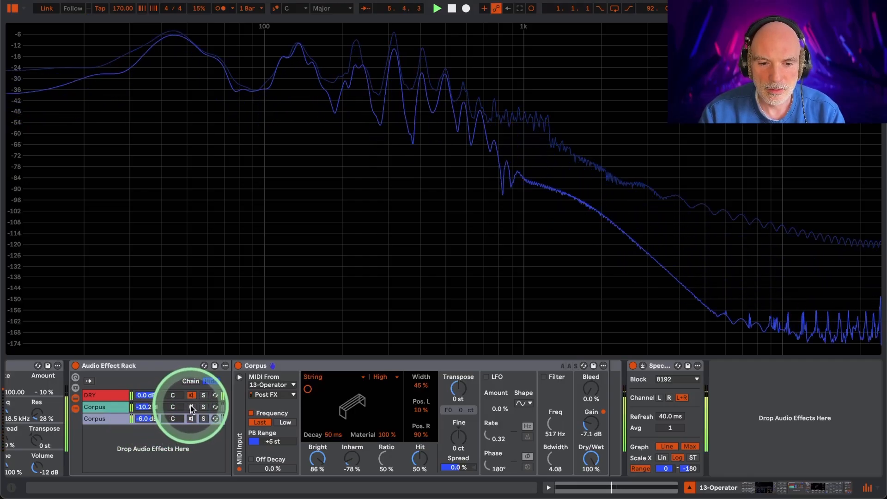
{"action": "left_click", "coordinate": [192, 419]}
{"action": "left_click", "coordinate": [109, 437]}
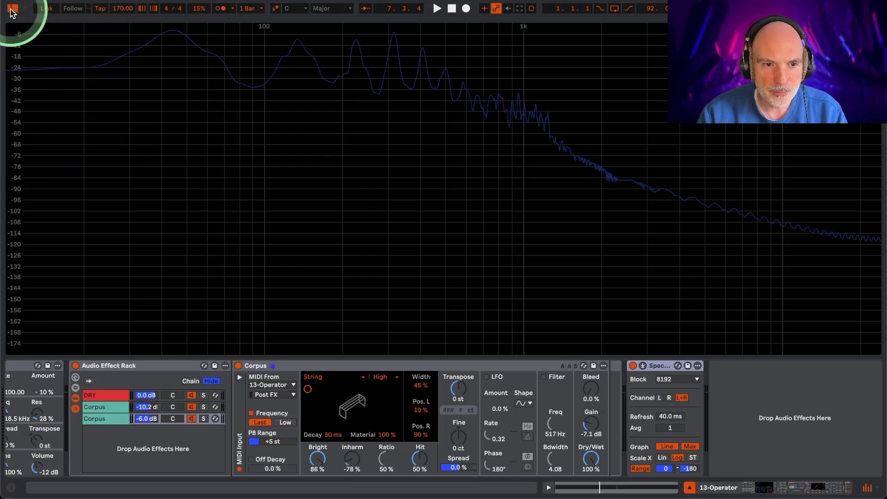
Step: Add the Roar audio effect from the browser as a new chain in the rack and solo it
{"action": "double_click", "coordinate": [64, 112]}
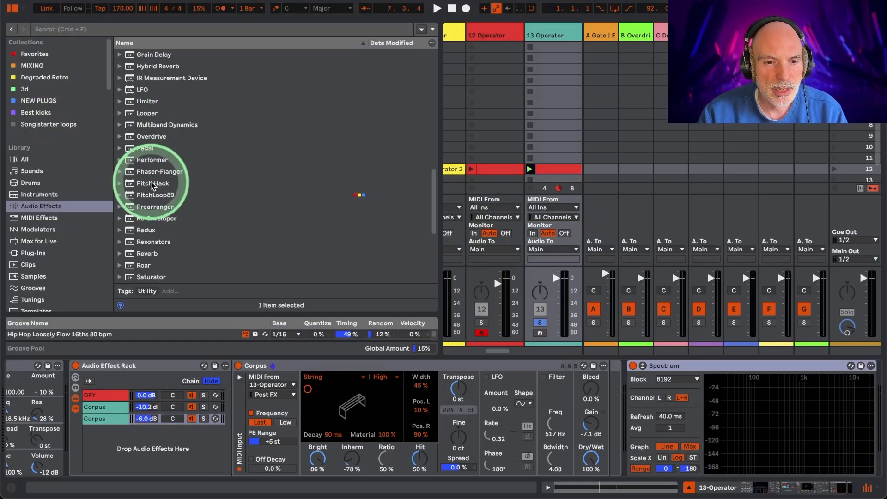
{"action": "scroll", "coordinate": [157, 187], "scroll_direction": "down", "scroll_amount": 5}
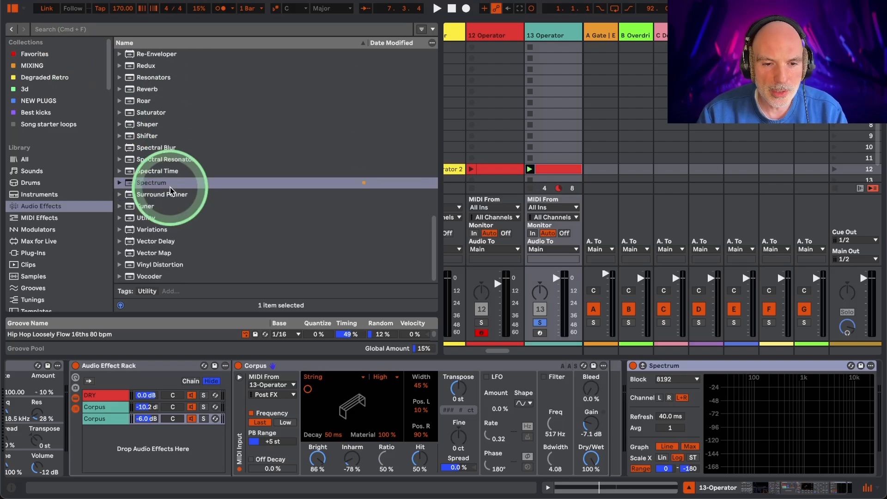
{"action": "left_click", "coordinate": [139, 137]}
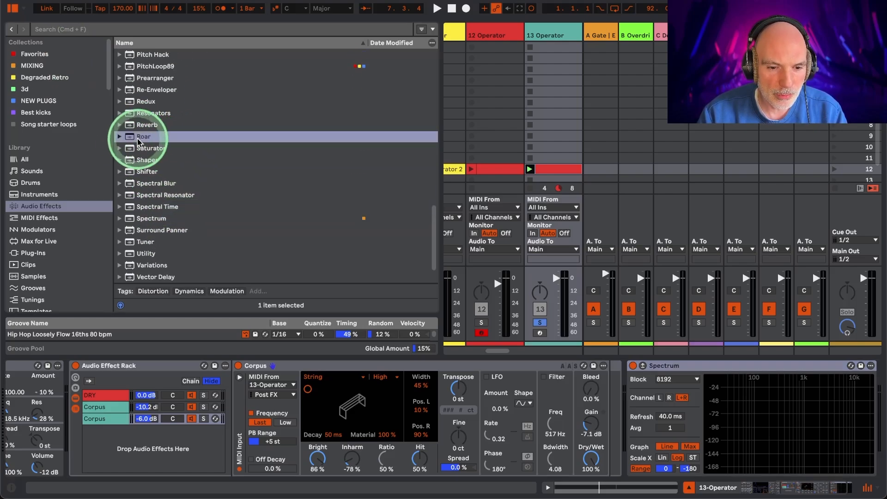
{"action": "left_click_drag", "start_coordinate": [147, 447], "coordinate": [145, 446]}
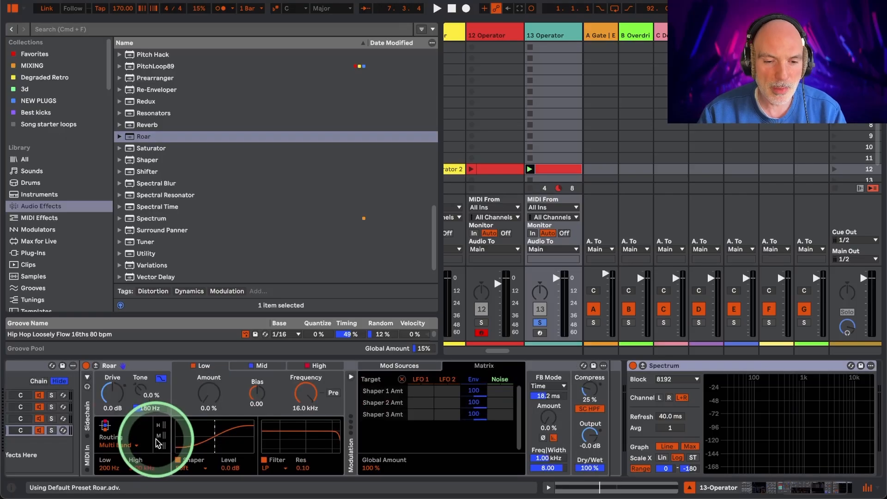
{"action": "scroll", "coordinate": [106, 424], "scroll_direction": "left", "scroll_amount": 8}
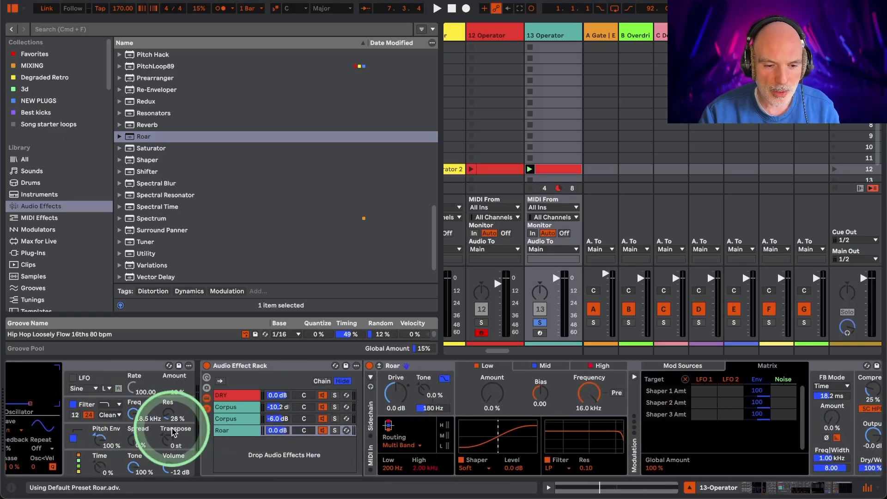
{"action": "left_click", "coordinate": [334, 431]}
Step: Set Roar's High band shaper to an Amount of 100 % and a Level of 24 dB during playback
{"action": "scroll", "coordinate": [858, 445], "scroll_direction": "right", "scroll_amount": 8}
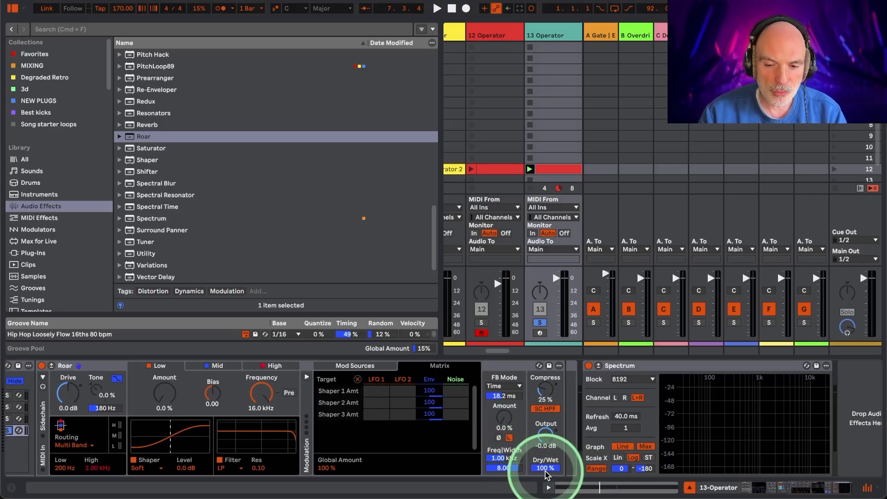
{"action": "left_click", "coordinate": [257, 367]}
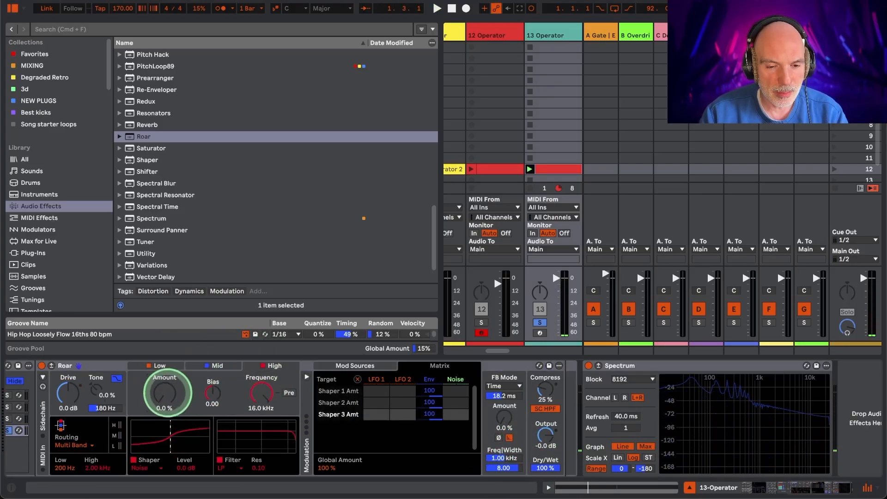
{"action": "key", "text": "space"}
{"action": "left_click_drag", "start_coordinate": [167, 393], "coordinate": [167, 392]}
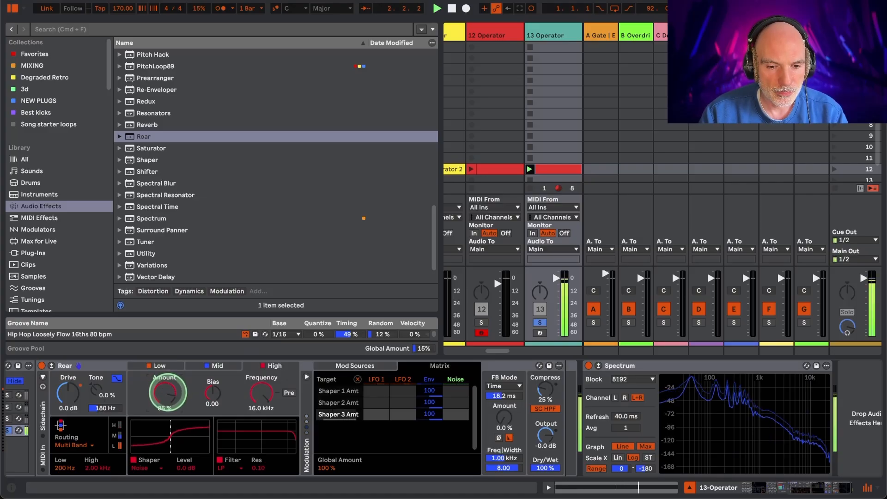
{"action": "left_click_drag", "start_coordinate": [187, 472], "coordinate": [187, 462]}
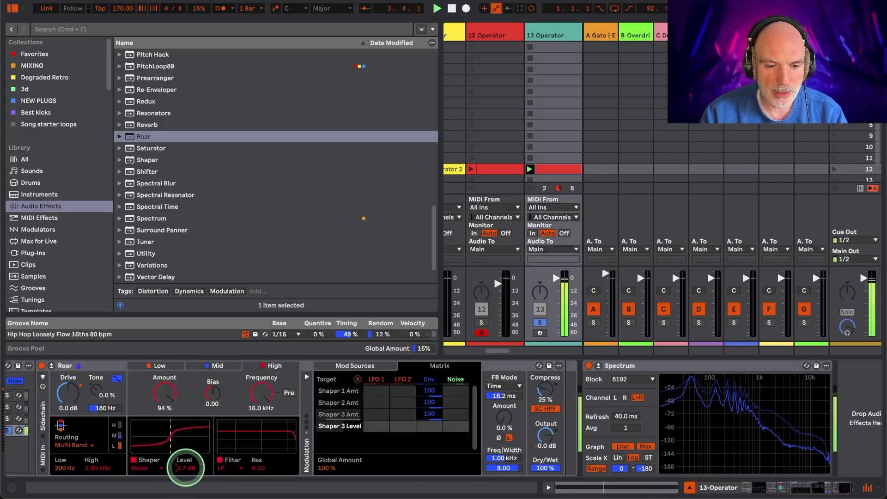
{"action": "left_click", "coordinate": [169, 407]}
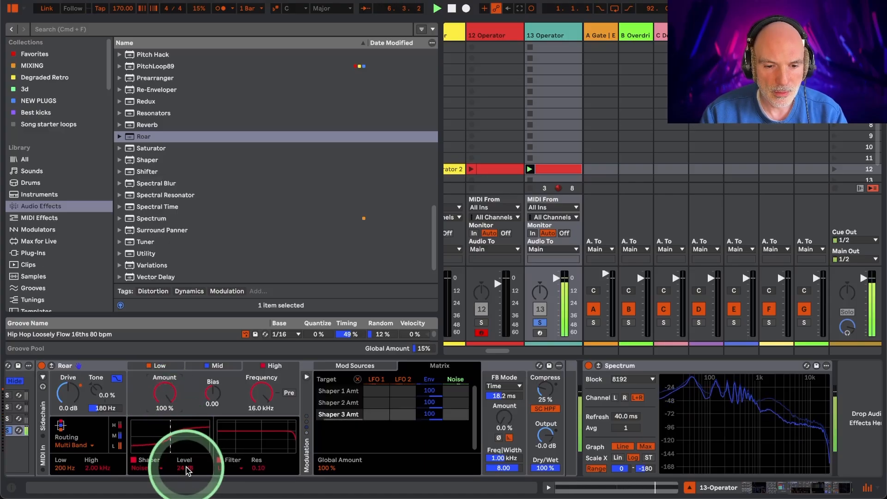
{"action": "left_click", "coordinate": [187, 471]}
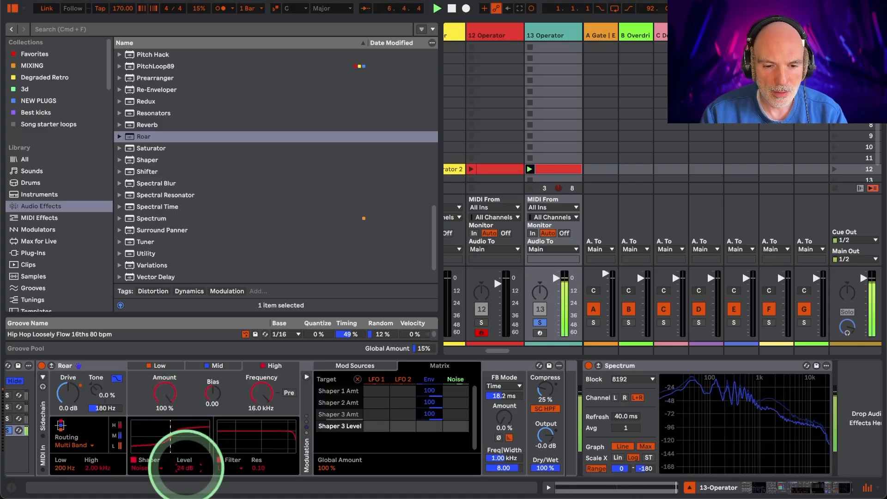
Step: Set the shaper Level of Roar's Mid band to 12 dB and play the result
{"action": "left_click", "coordinate": [244, 370]}
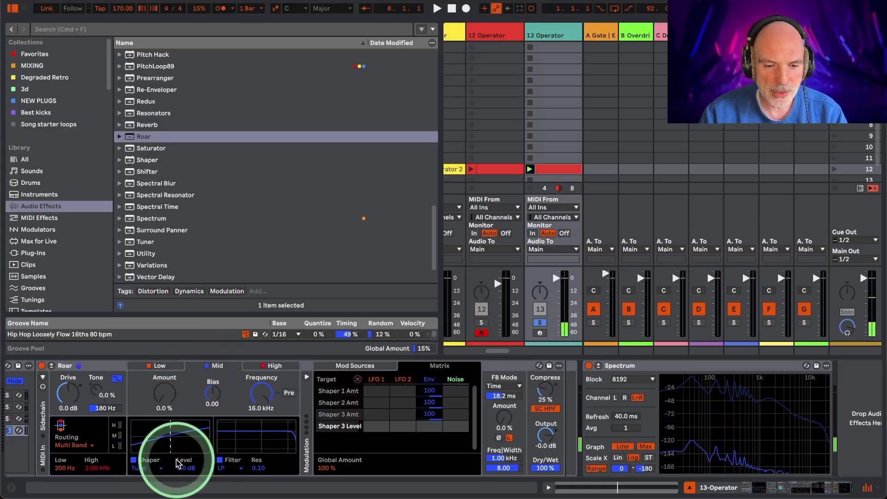
{"action": "left_click_drag", "start_coordinate": [185, 467], "coordinate": [184, 458]}
{"action": "key", "text": "space"}
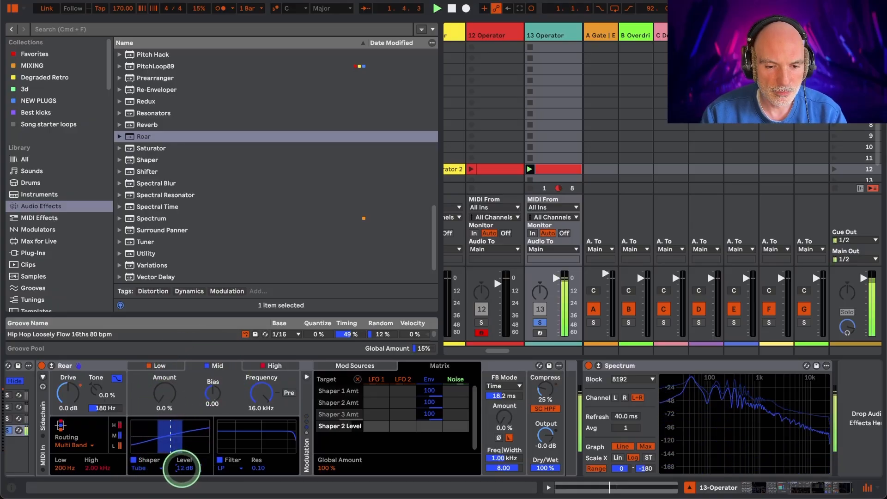
Step: Change the shaper of Roar's Low band to Shards with a Level of 2.6 dB
{"action": "left_click", "coordinate": [159, 366]}
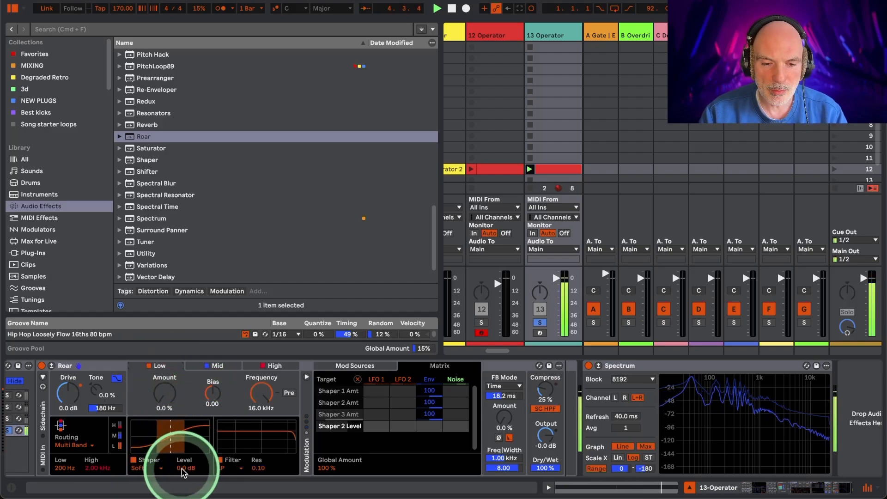
{"action": "key", "text": "space"}
{"action": "left_click_drag", "start_coordinate": [185, 472], "coordinate": [185, 446]}
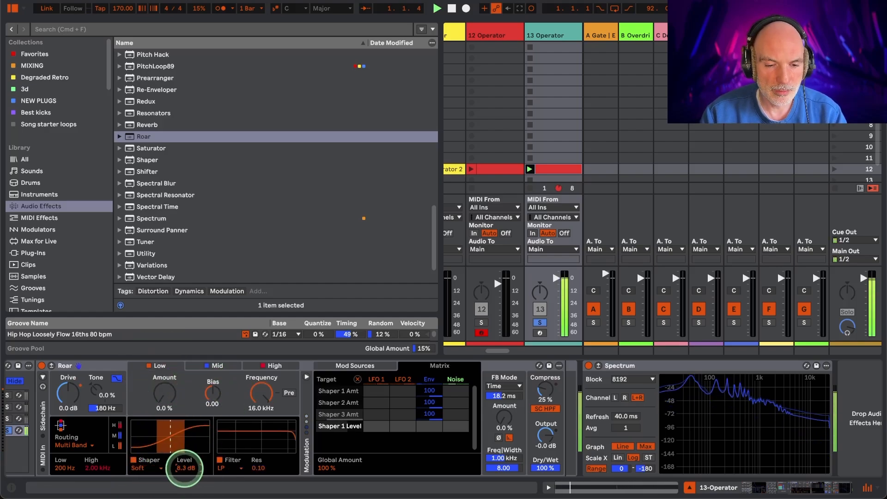
{"action": "left_click", "coordinate": [155, 469]}
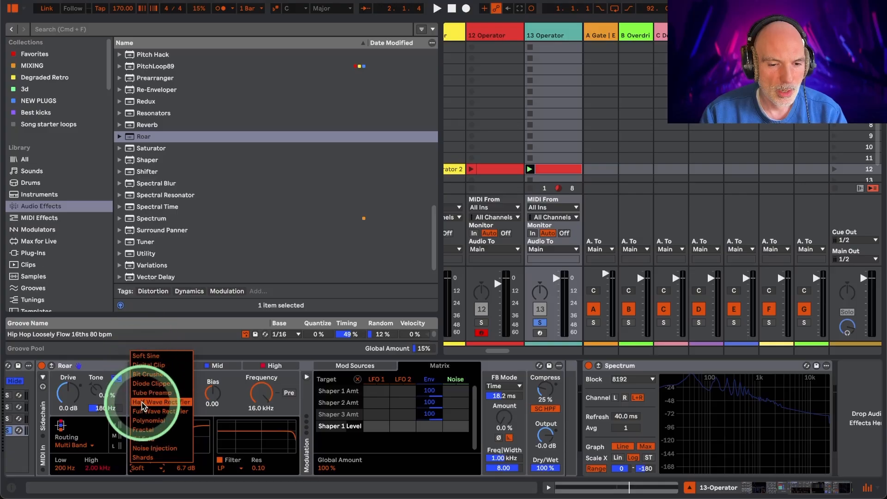
{"action": "left_click", "coordinate": [150, 459]}
{"action": "key", "text": "space"}
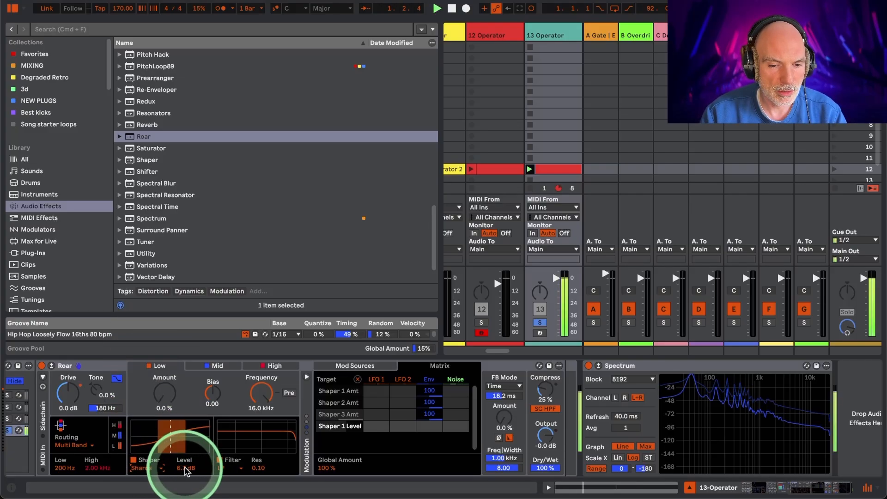
{"action": "left_click_drag", "start_coordinate": [185, 468], "coordinate": [184, 481]}
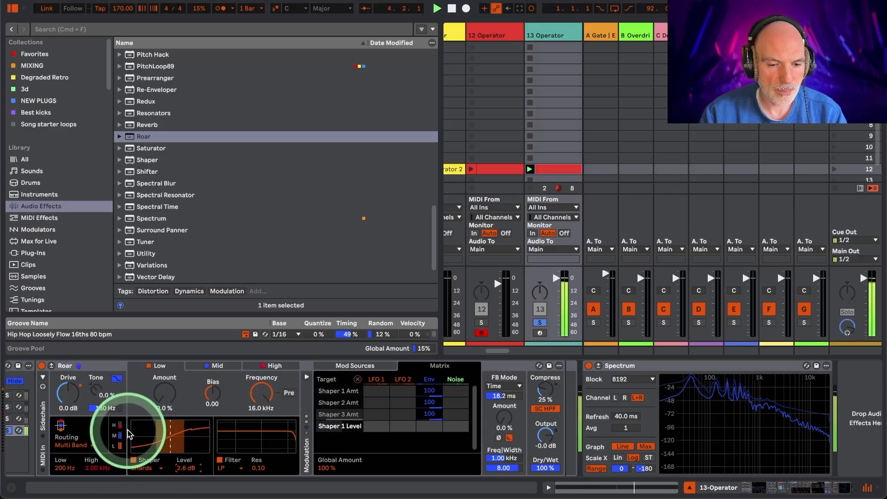
Step: Add EQ Eight after Roar in the soloed chain, with band 1 as a low cut at 116 Hz
{"action": "scroll", "coordinate": [118, 416], "scroll_direction": "left", "scroll_amount": 5}
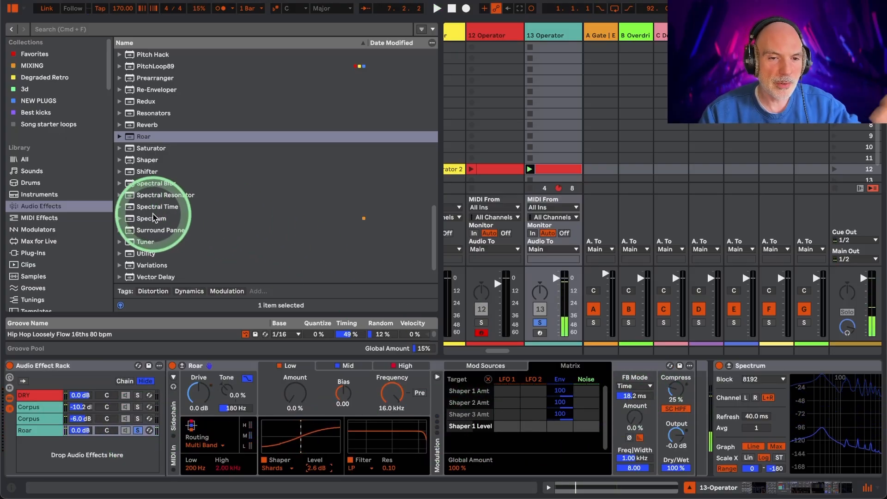
{"action": "scroll", "coordinate": [154, 218], "scroll_direction": "up", "scroll_amount": 5}
{"action": "scroll", "coordinate": [154, 218], "scroll_direction": "up", "scroll_amount": 8}
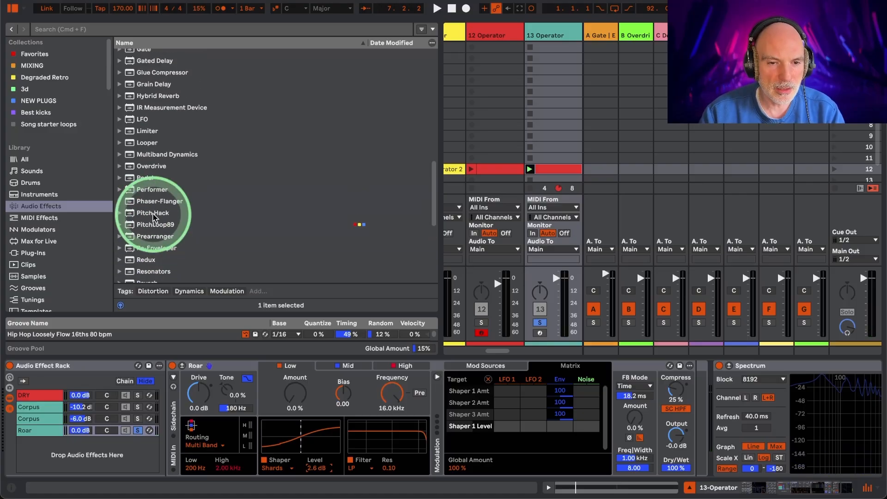
{"action": "left_click_drag", "start_coordinate": [150, 142], "coordinate": [691, 419]}
{"action": "key", "text": "space"}
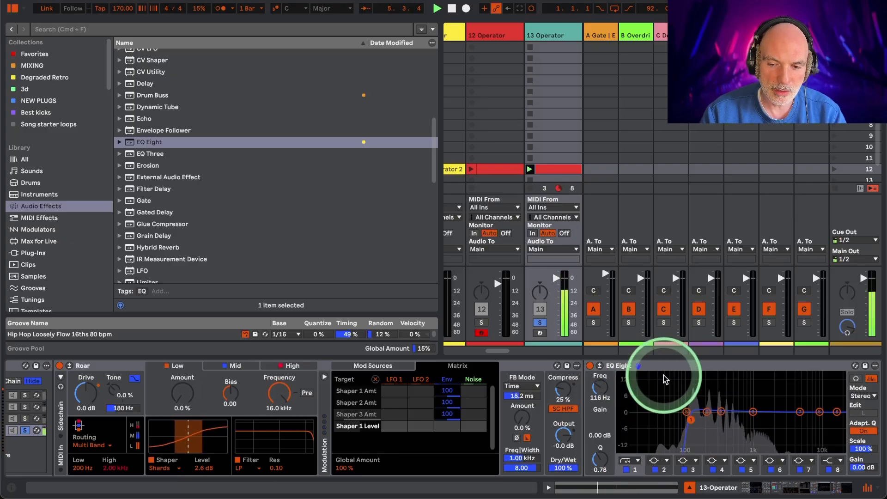
Step: Insert Chorus-Ensemble before Roar in the same chain and set its Dry/Wet to 100 %
{"action": "scroll", "coordinate": [647, 405], "scroll_direction": "left", "scroll_amount": 10}
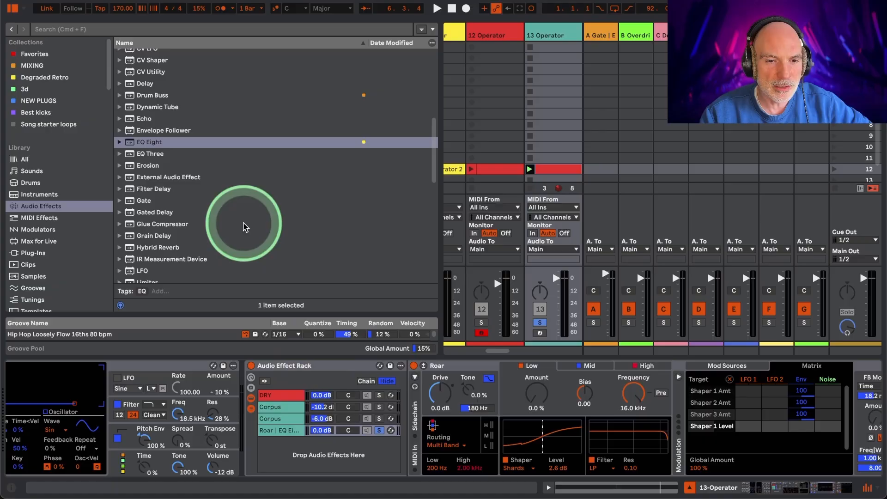
{"action": "scroll", "coordinate": [244, 225], "scroll_direction": "up", "scroll_amount": 5}
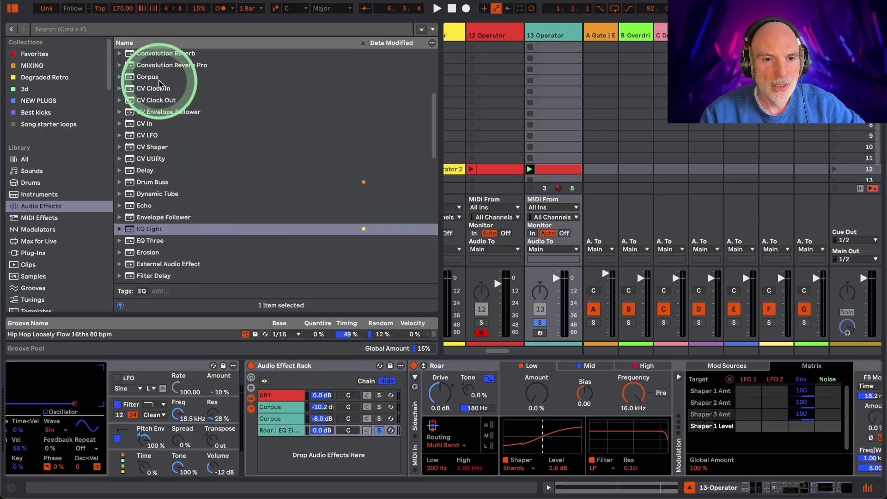
{"action": "scroll", "coordinate": [176, 79], "scroll_direction": "up", "scroll_amount": 2}
{"action": "scroll", "coordinate": [148, 92], "scroll_direction": "up", "scroll_amount": 3}
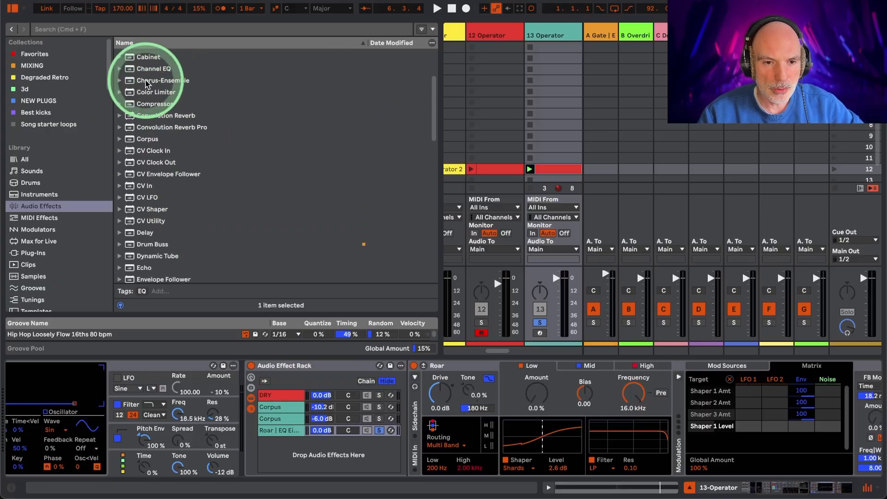
{"action": "left_click", "coordinate": [148, 80]}
{"action": "left_click", "coordinate": [406, 382]}
{"action": "left_click_drag", "start_coordinate": [404, 378], "coordinate": [413, 397]}
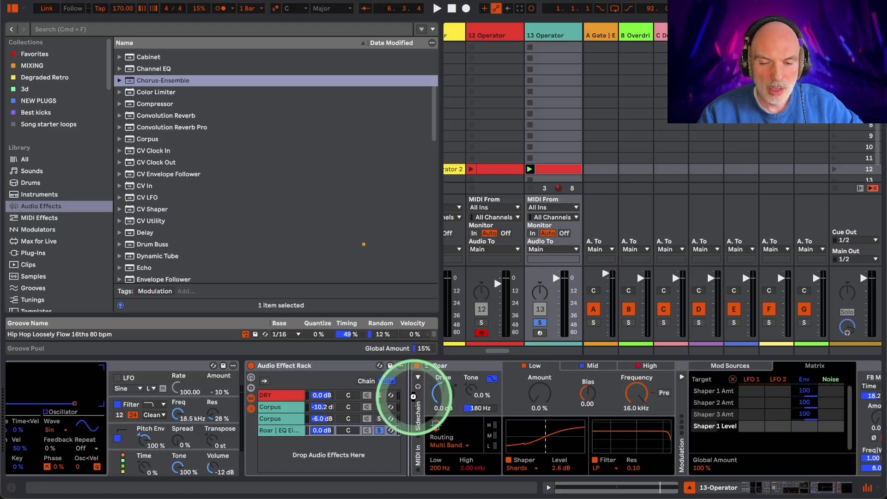
{"action": "left_click", "coordinate": [542, 462]}
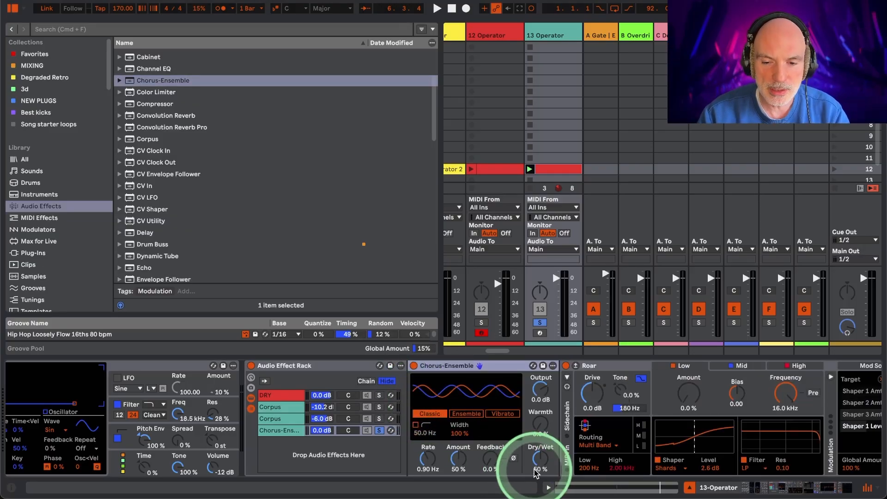
{"action": "left_click_drag", "start_coordinate": [540, 462], "coordinate": [540, 426]}
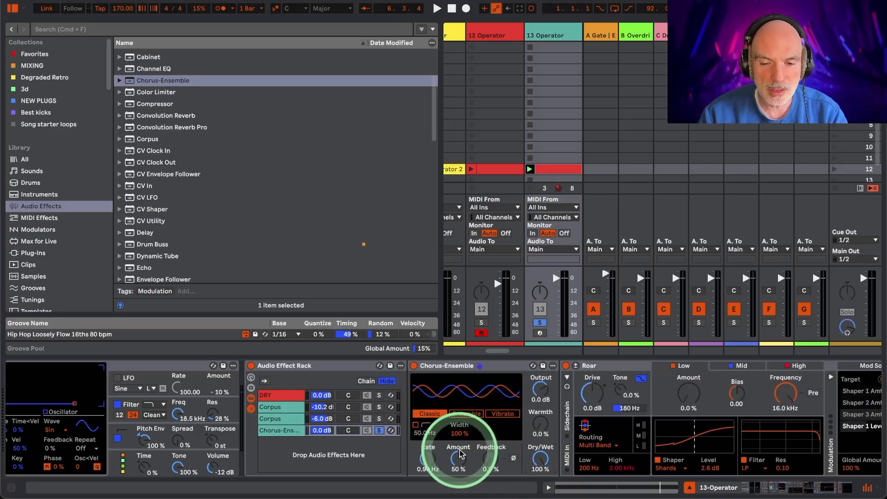
Step: Set the Chorus-Ensemble's Rate to 2.99 Hz, Amount to 65 %, Width to 111 % and Warmth to 4.9 % while listening
{"action": "key", "text": "space"}
{"action": "left_click_drag", "start_coordinate": [458, 460], "coordinate": [425, 446]}
{"action": "left_click", "coordinate": [425, 462]}
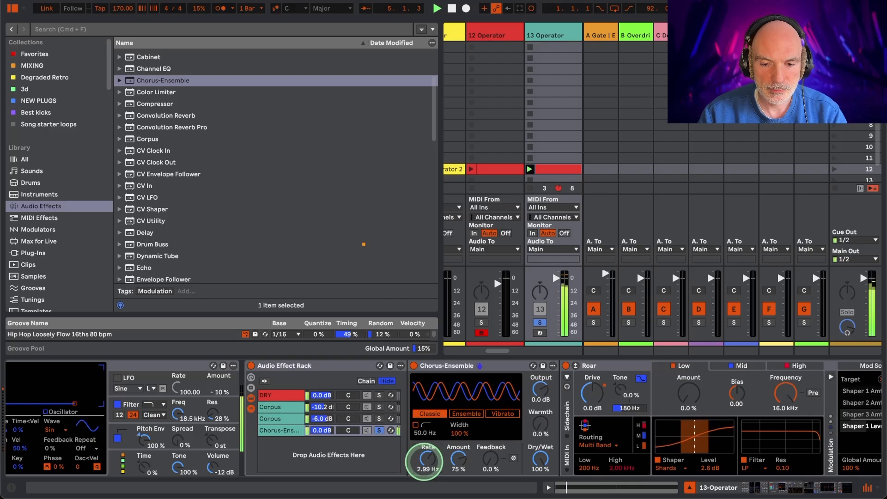
{"action": "left_click", "coordinate": [456, 462]}
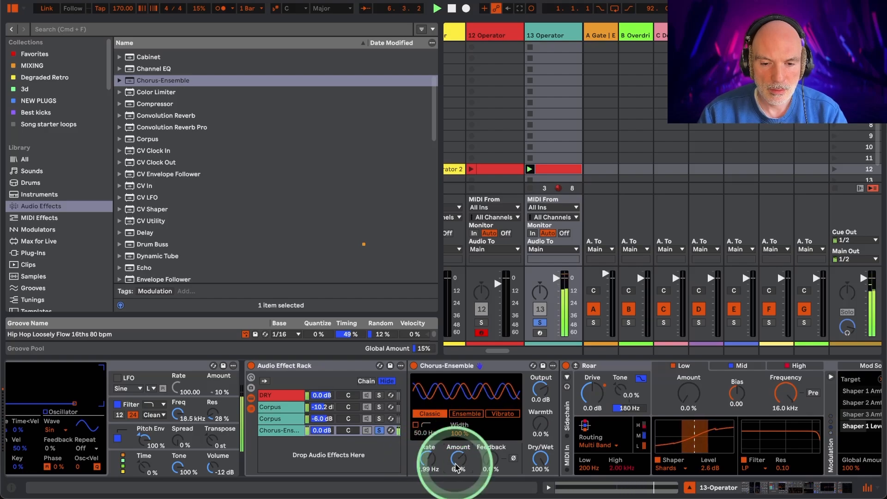
{"action": "left_click", "coordinate": [459, 433]}
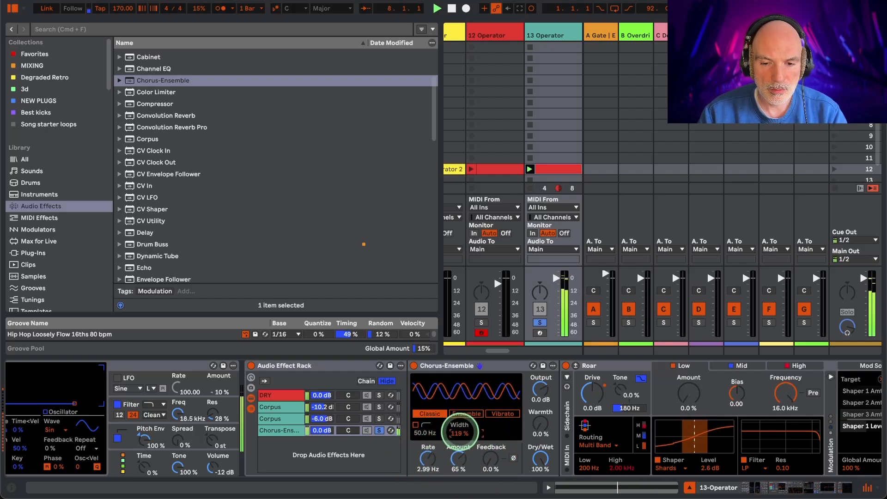
{"action": "left_click_drag", "start_coordinate": [460, 432], "coordinate": [460, 433]}
{"action": "key", "text": "space"}
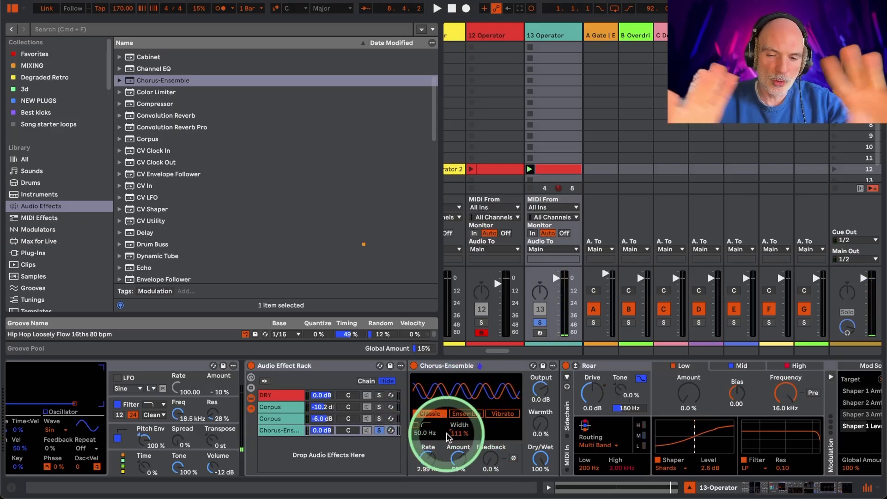
{"action": "left_click", "coordinate": [607, 426]}
{"action": "left_click_drag", "start_coordinate": [540, 424], "coordinate": [541, 423]}
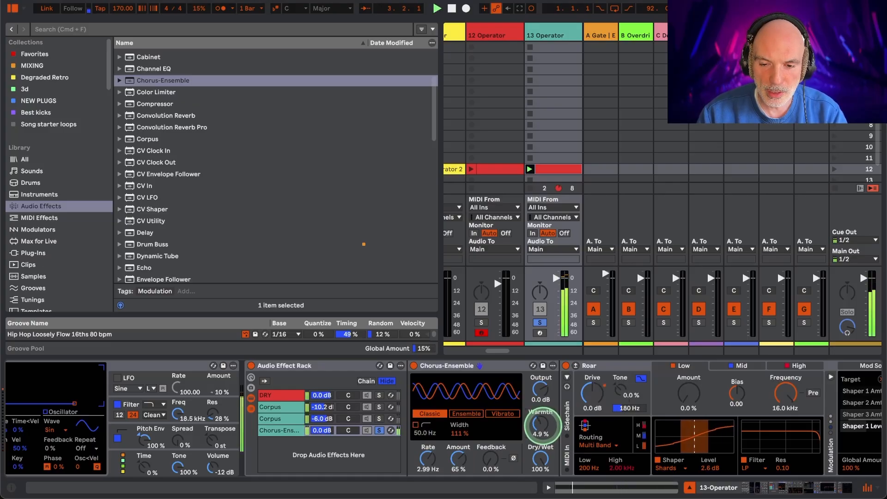
{"action": "key", "text": "space"}
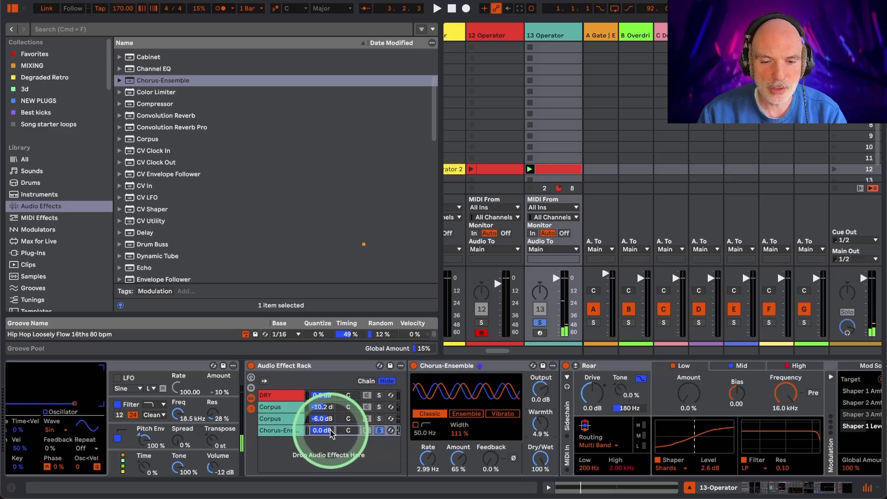
Step: Unsolo the Chorus-Ensemble and Roar chain and set its volume to -4.6 dB in the mix
{"action": "left_click", "coordinate": [380, 431]}
{"action": "left_click_drag", "start_coordinate": [336, 435], "coordinate": [327, 432]}
{"action": "key", "text": "space"}
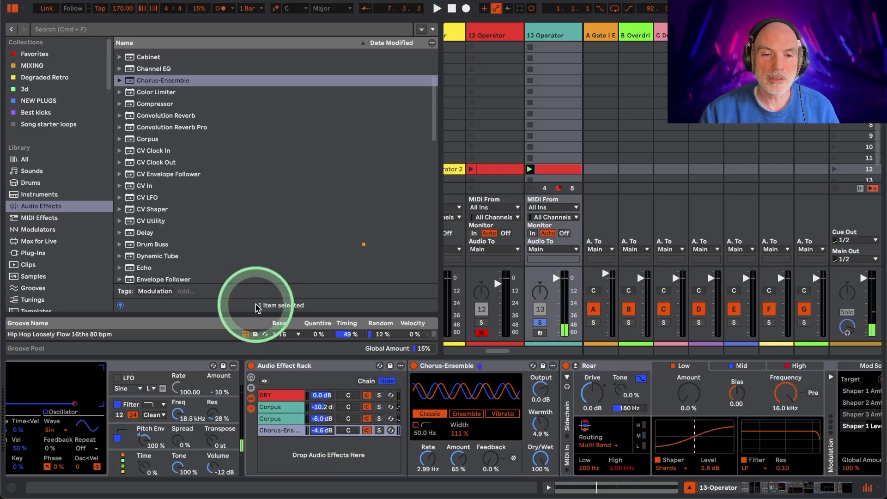
Step: Solo the first Corpus chain to set its Transpose to -12 st, and play the full mix with the chain unsoloed
{"action": "scroll", "coordinate": [214, 145], "scroll_direction": "down", "scroll_amount": 10}
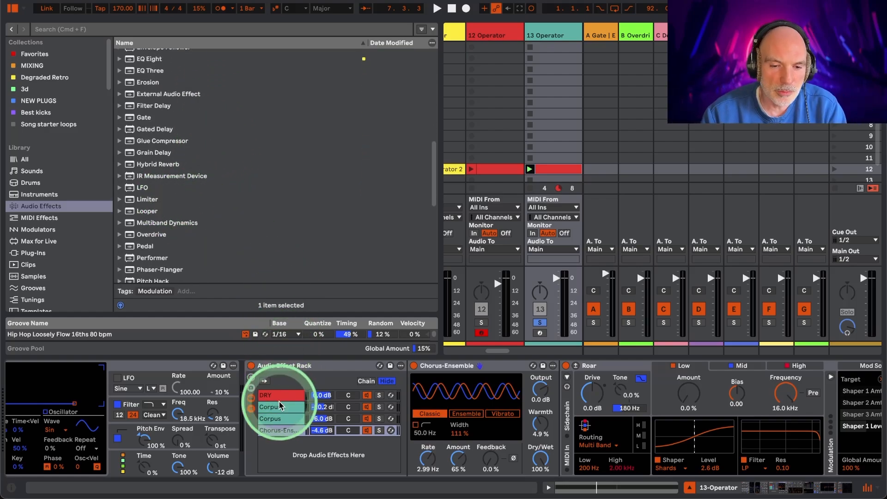
{"action": "left_click", "coordinate": [353, 409]}
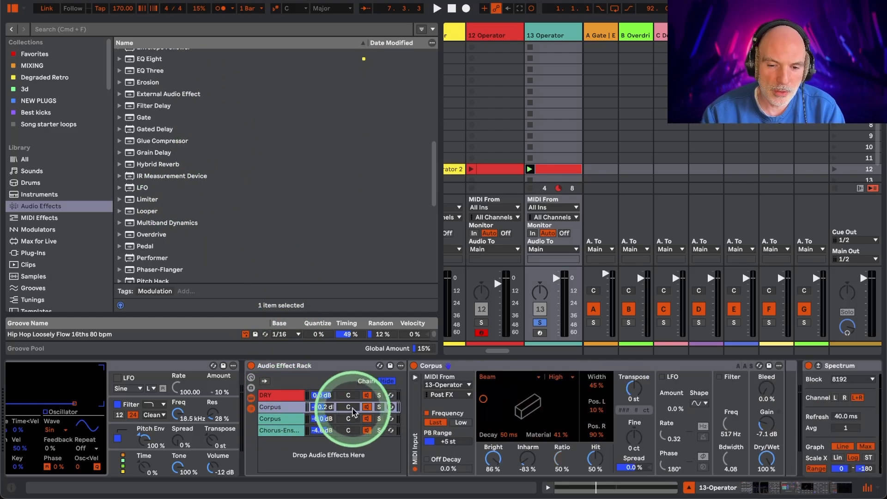
{"action": "left_click", "coordinate": [379, 407]}
{"action": "key", "text": "space"}
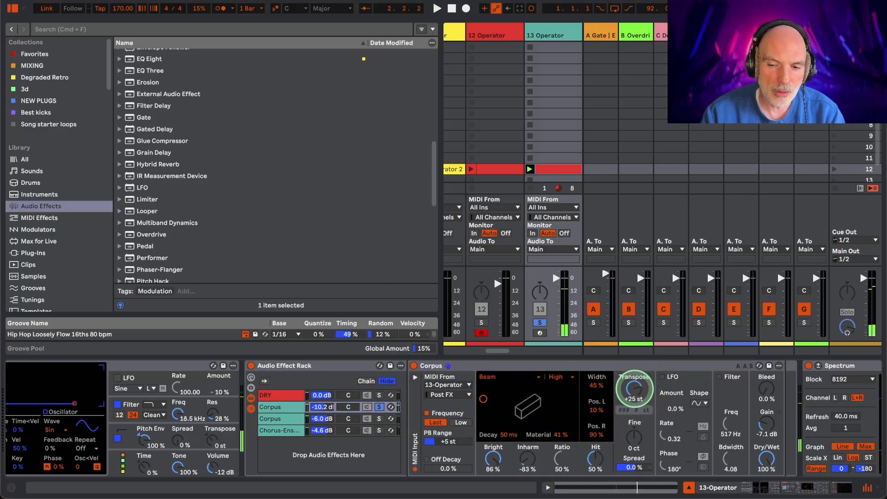
{"action": "mouse_move", "coordinate": [636, 389]}
{"action": "left_mouse_down"}
{"action": "mouse_move", "coordinate": [638, 382]}
{"action": "mouse_move", "coordinate": [634, 391]}
{"action": "left_mouse_up"}
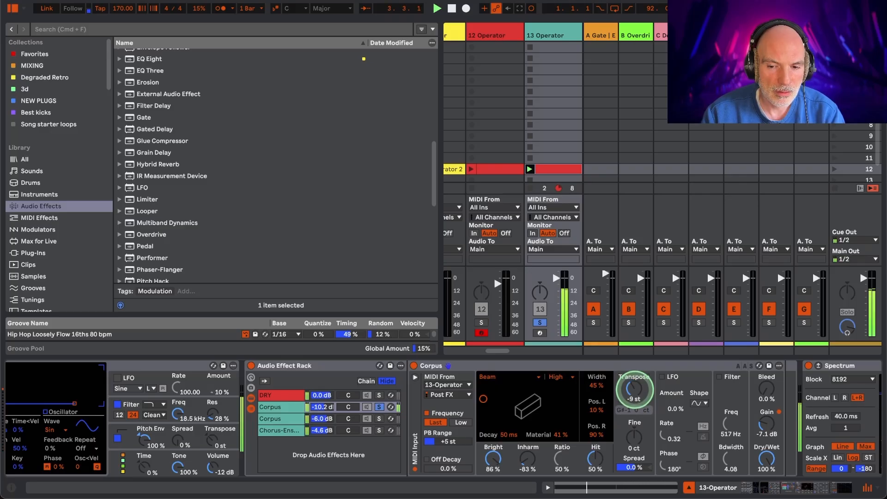
{"action": "left_click_drag", "start_coordinate": [634, 390], "coordinate": [636, 396]}
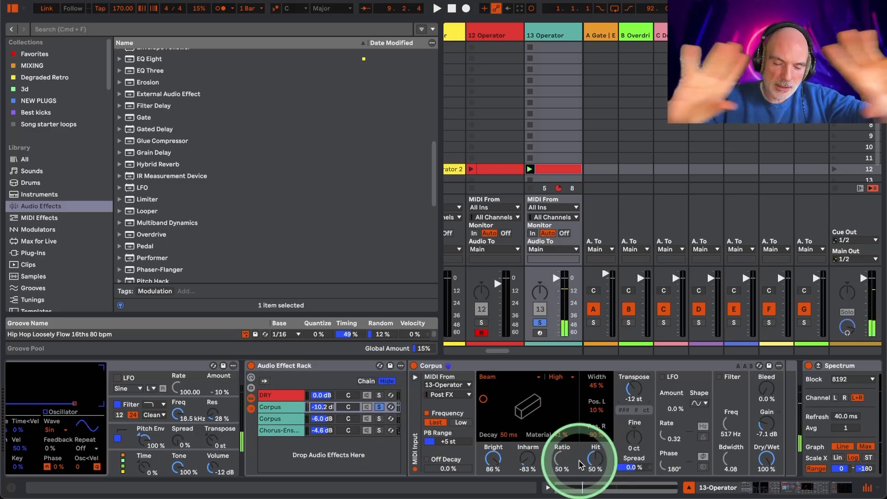
{"action": "left_click", "coordinate": [379, 407]}
{"action": "key", "text": "space"}
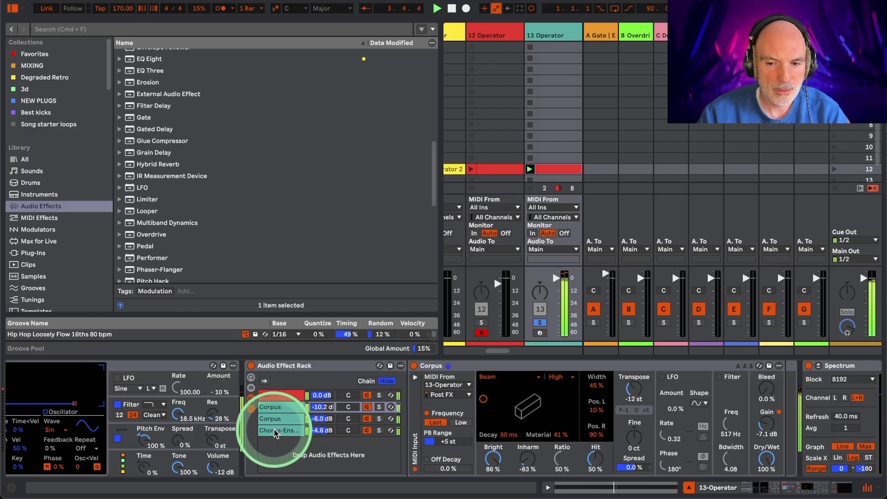
Step: Lower the volumes of all four rack chains together, bringing DRY to -6.0 dB, and play the result
{"action": "left_click", "coordinate": [285, 394]}
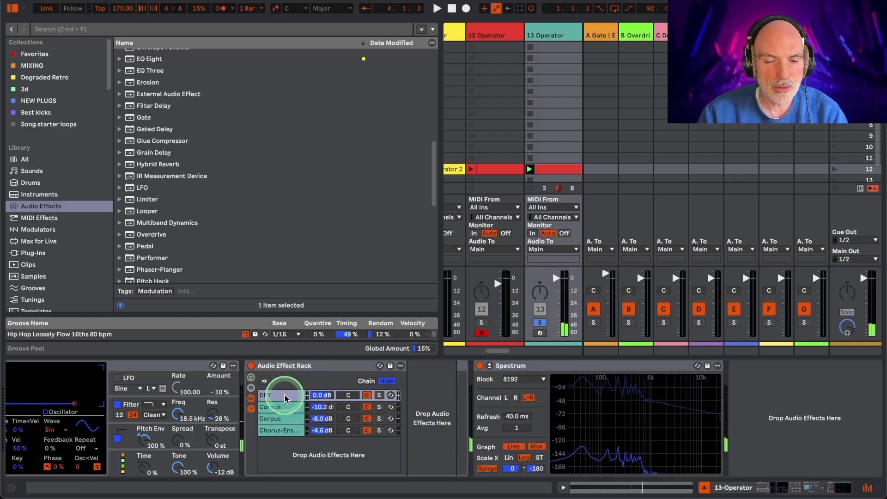
{"action": "left_click", "coordinate": [278, 430], "text": "shift"}
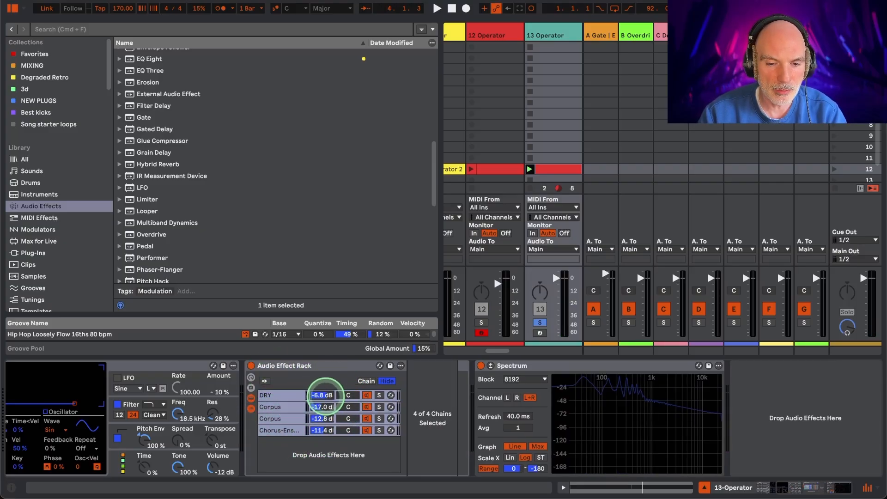
{"action": "left_click_drag", "start_coordinate": [325, 396], "coordinate": [325, 400]}
{"action": "key", "text": "space"}
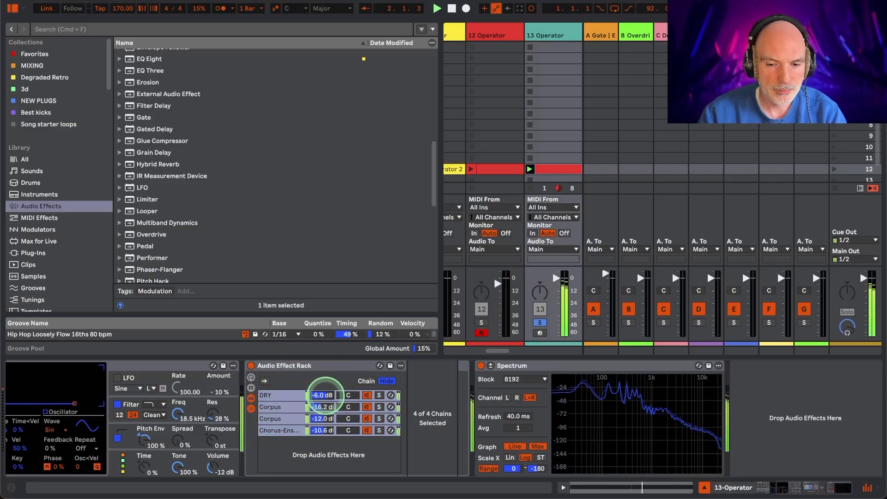
{"action": "left_click", "coordinate": [286, 451]}
{"action": "left_click", "coordinate": [280, 430]}
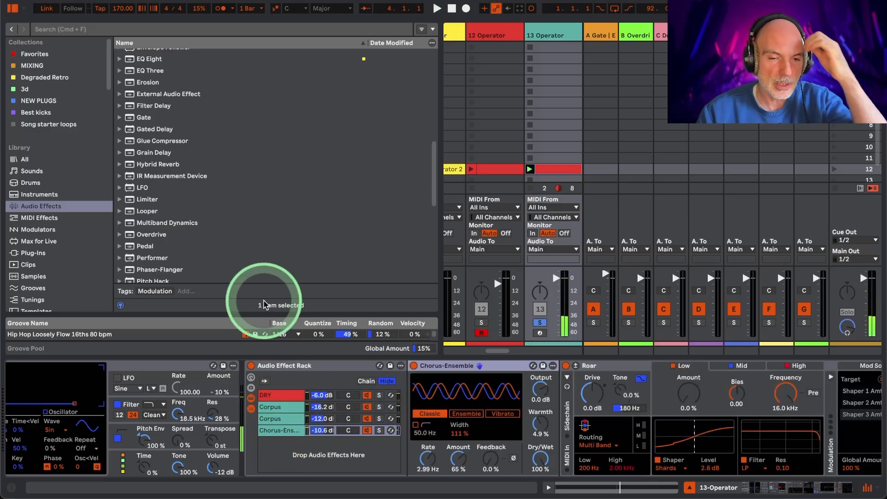
Step: Add Erosion in a new rack chain, set to Wide Noise with Width 1.06 and Amount 45.4
{"action": "scroll", "coordinate": [164, 169], "scroll_direction": "up", "scroll_amount": 4}
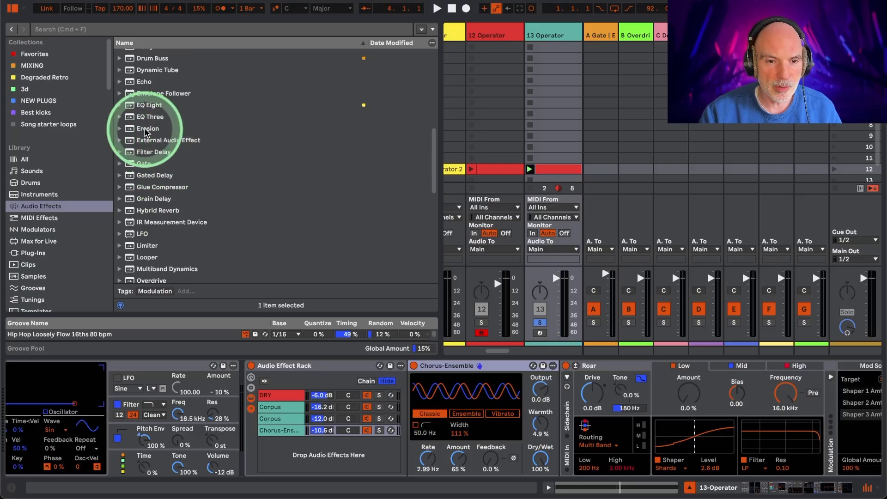
{"action": "left_click_drag", "start_coordinate": [142, 128], "coordinate": [285, 449]}
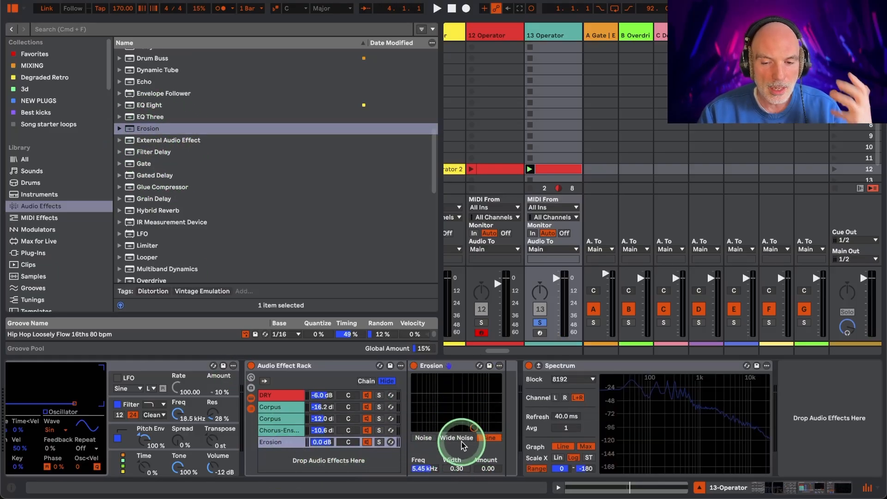
{"action": "left_click", "coordinate": [484, 469]}
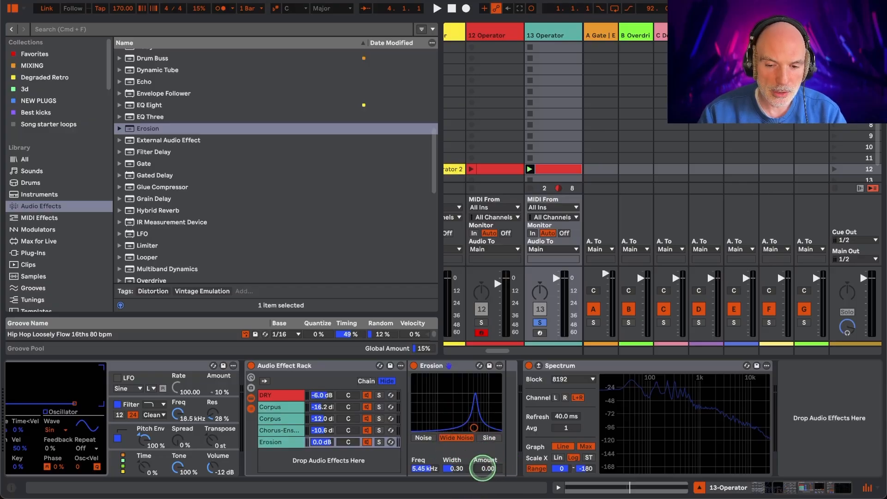
{"action": "left_click_drag", "start_coordinate": [457, 471], "coordinate": [457, 458]}
{"action": "key", "text": "space"}
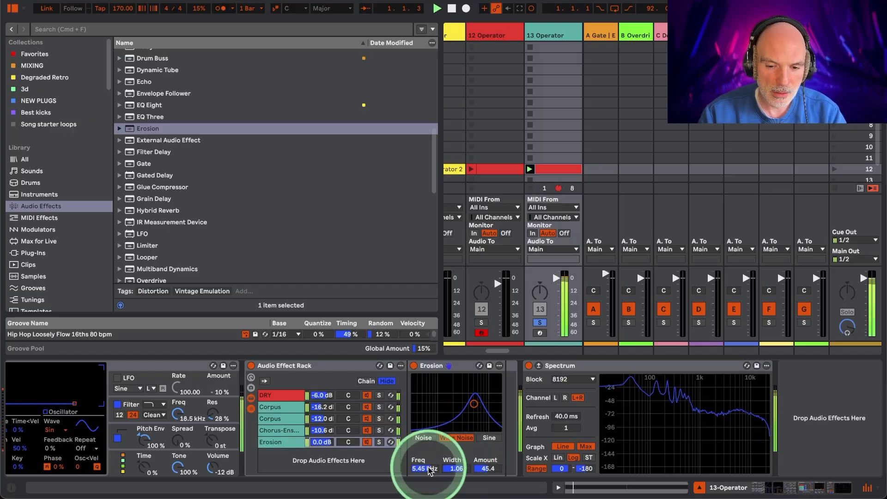
{"action": "left_click", "coordinate": [475, 405]}
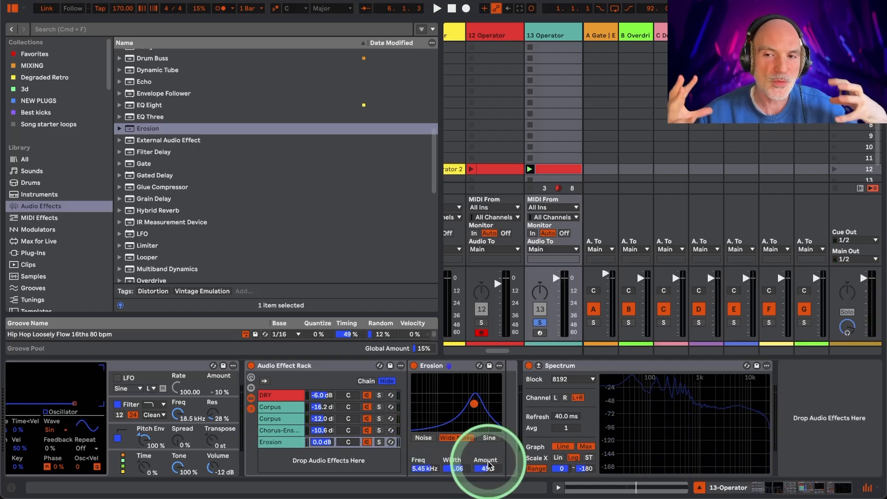
Step: Sweep Erosion's frequency during playback and settle it at 5.34 kHz
{"action": "key", "text": "space"}
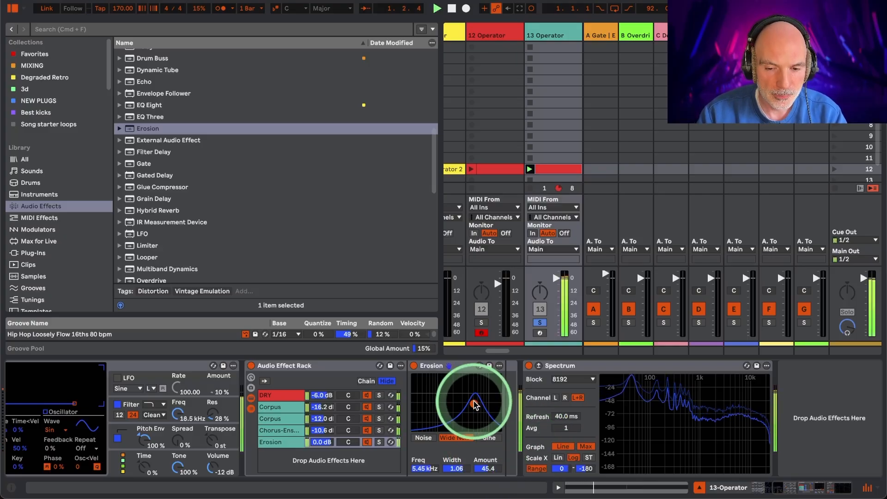
{"action": "left_click_drag", "start_coordinate": [432, 469], "coordinate": [432, 473]}
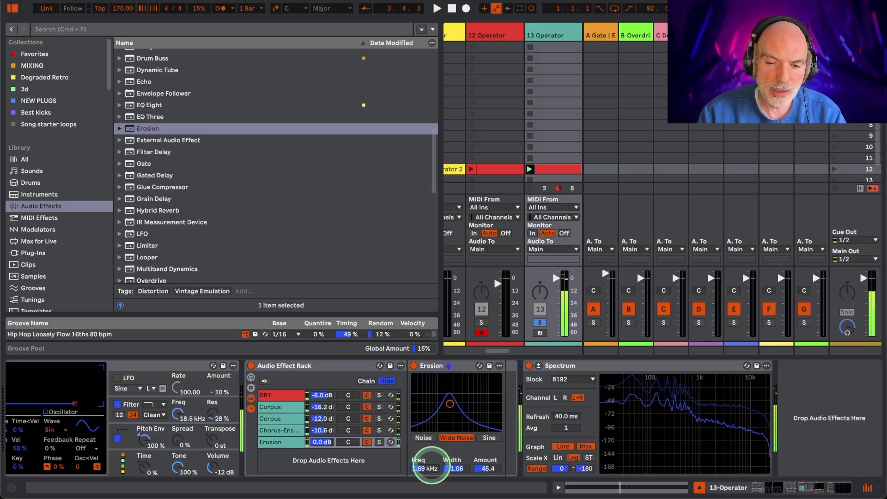
{"action": "left_click_drag", "start_coordinate": [432, 472], "coordinate": [432, 475]}
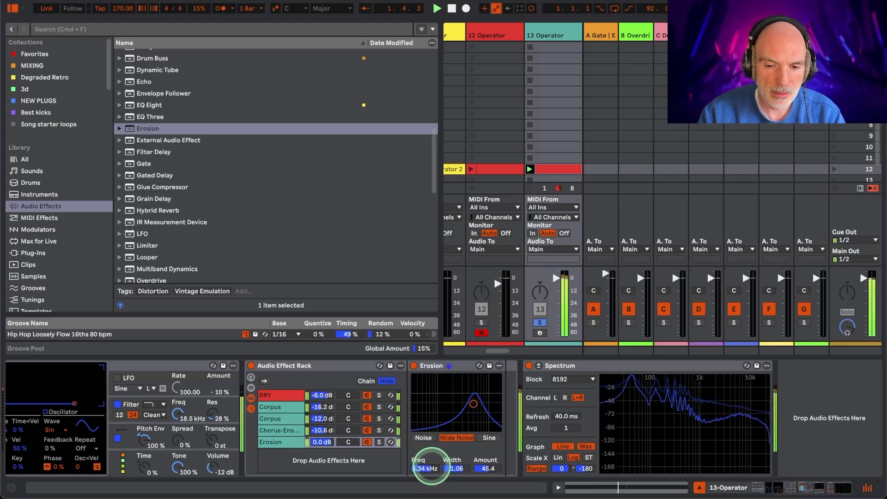
{"action": "key", "text": "space"}
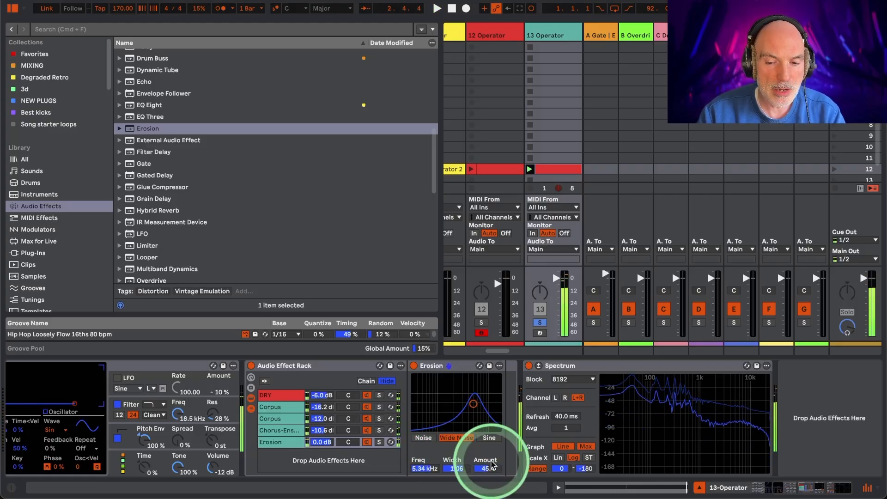
{"action": "key", "text": "space"}
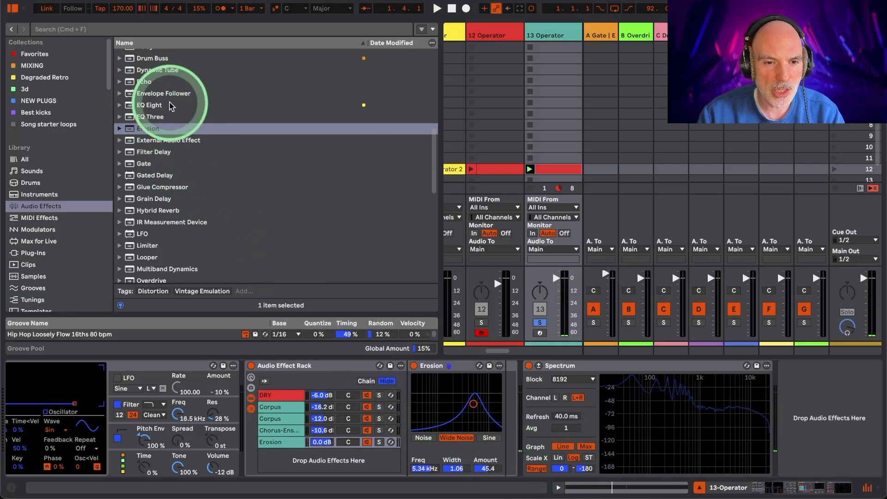
Step: Insert an Envelope Follower before Erosion in the same chain and solo that chain for playback
{"action": "left_click", "coordinate": [147, 95]}
{"action": "left_click_drag", "start_coordinate": [318, 318], "coordinate": [380, 445]}
{"action": "left_click", "coordinate": [379, 442]}
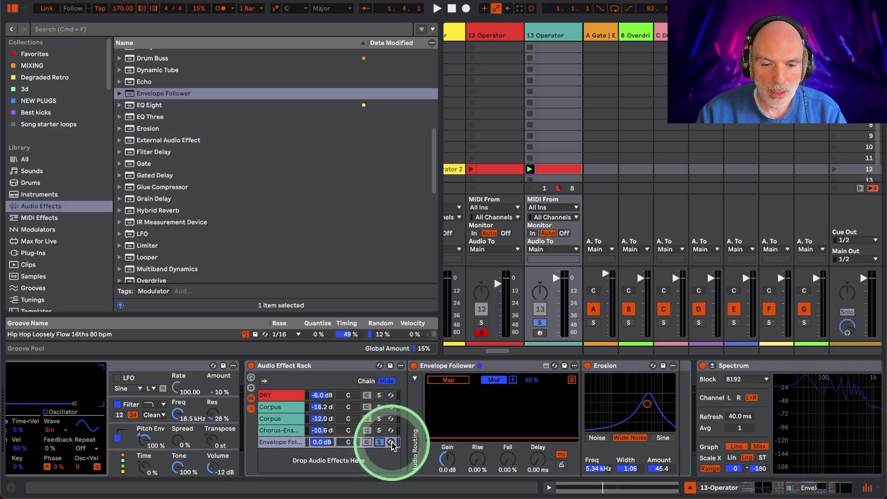
{"action": "key", "text": "space"}
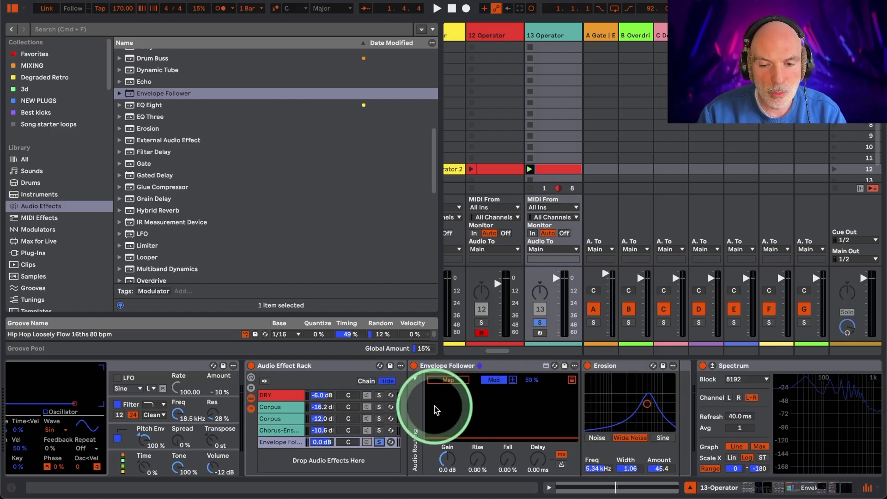
Step: Switch the Envelope Follower to Remote mode and map it to Erosion's Amount
{"action": "left_click", "coordinate": [494, 378]}
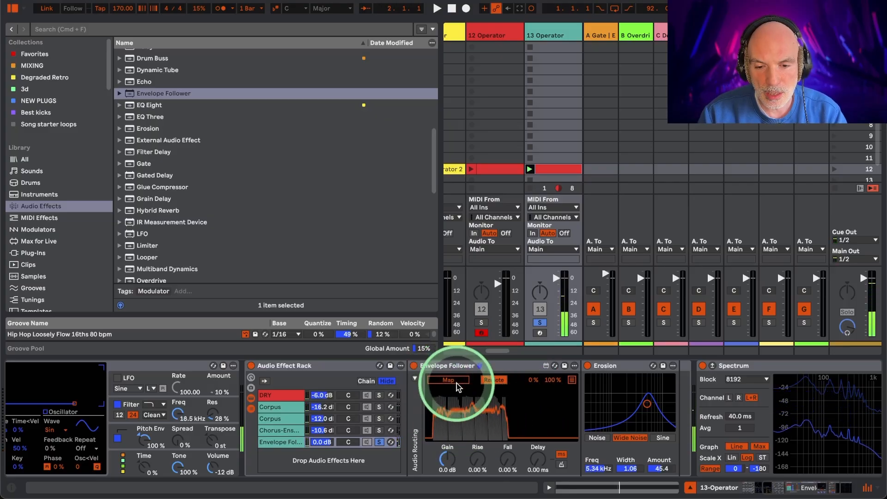
{"action": "left_click", "coordinate": [415, 378]}
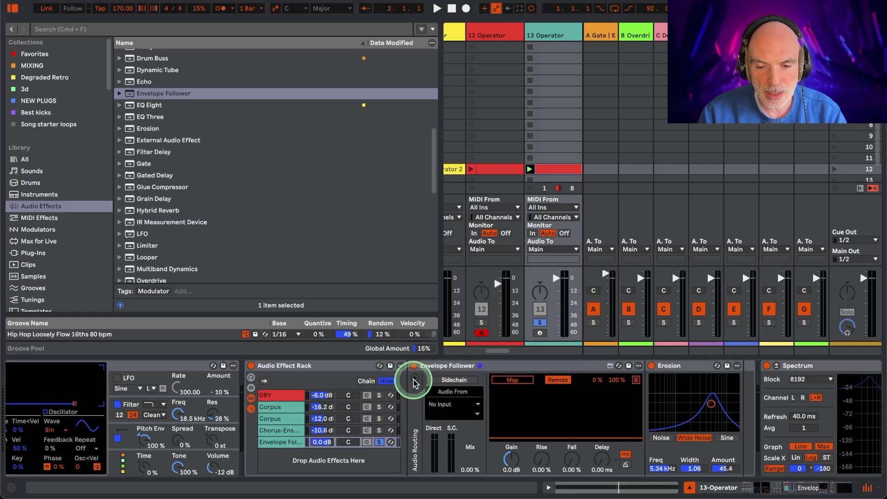
{"action": "left_click", "coordinate": [415, 379]}
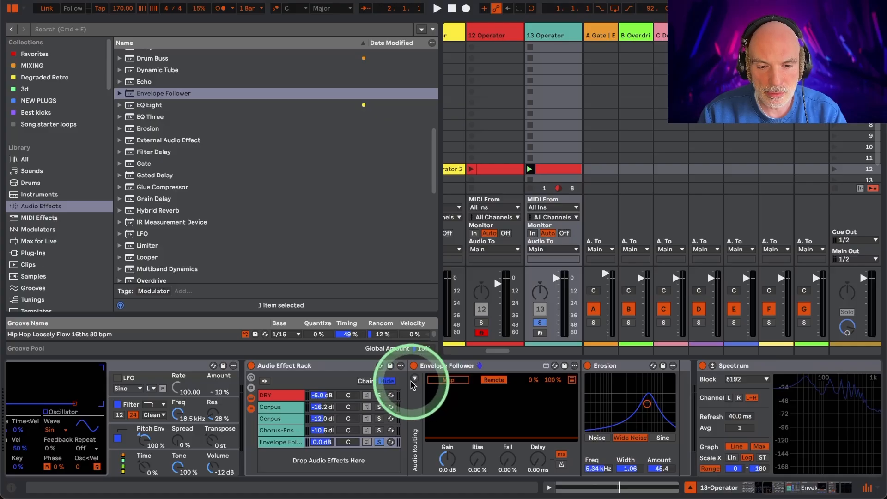
{"action": "left_click", "coordinate": [443, 380]}
{"action": "left_click", "coordinate": [664, 470]}
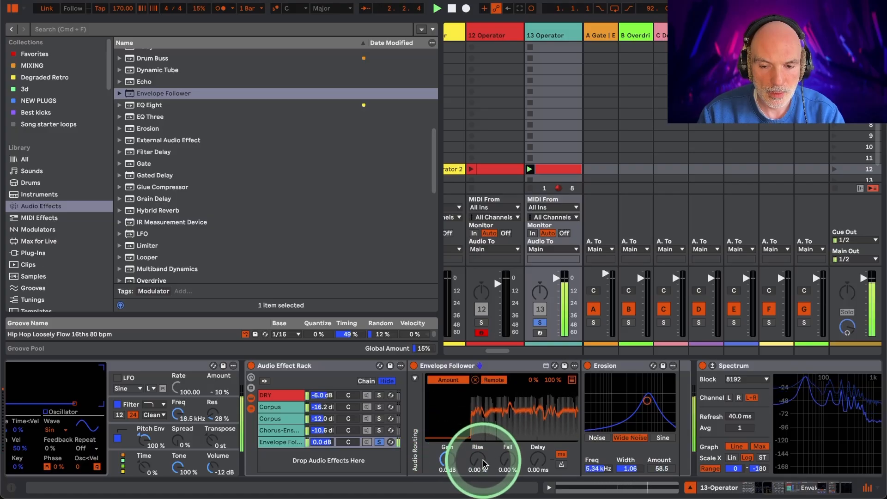
Step: Set the Envelope Follower's Gain to -2.9 dB while listening, leaving Fall at 0 %
{"action": "left_click_drag", "start_coordinate": [451, 461], "coordinate": [451, 465]}
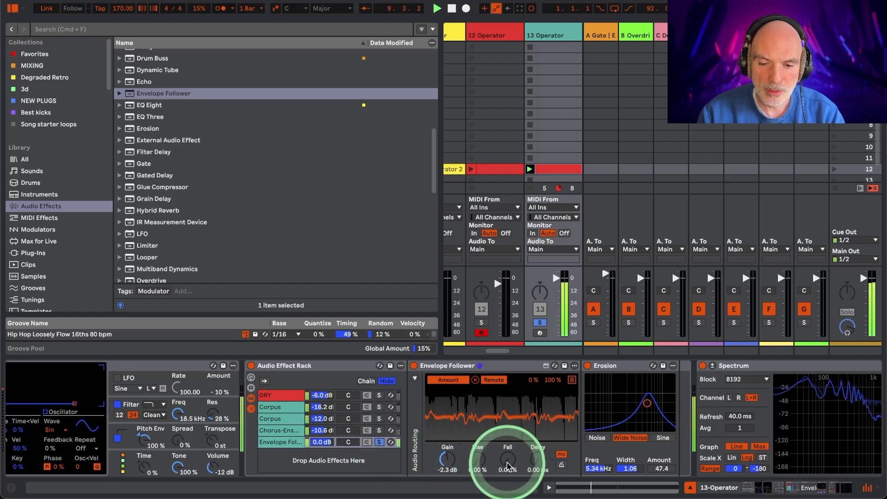
{"action": "left_click_drag", "start_coordinate": [508, 460], "coordinate": [478, 498]}
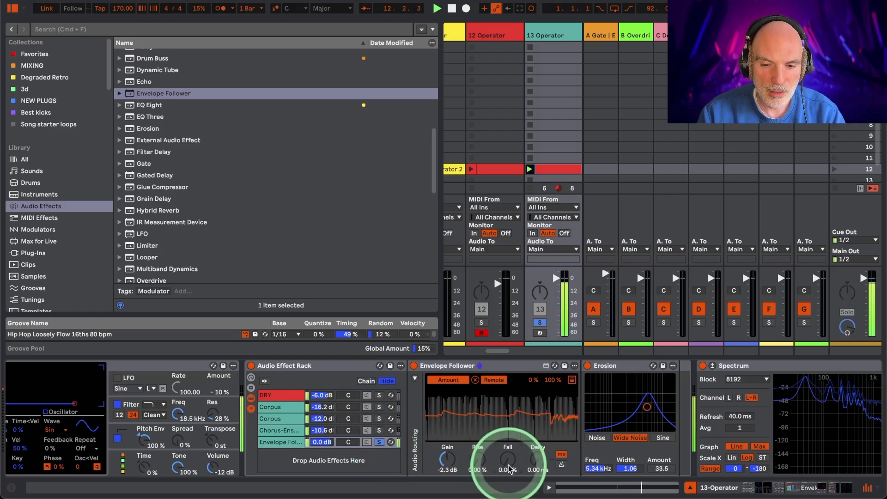
{"action": "left_click_drag", "start_coordinate": [448, 460], "coordinate": [446, 459]}
{"action": "key", "text": "space"}
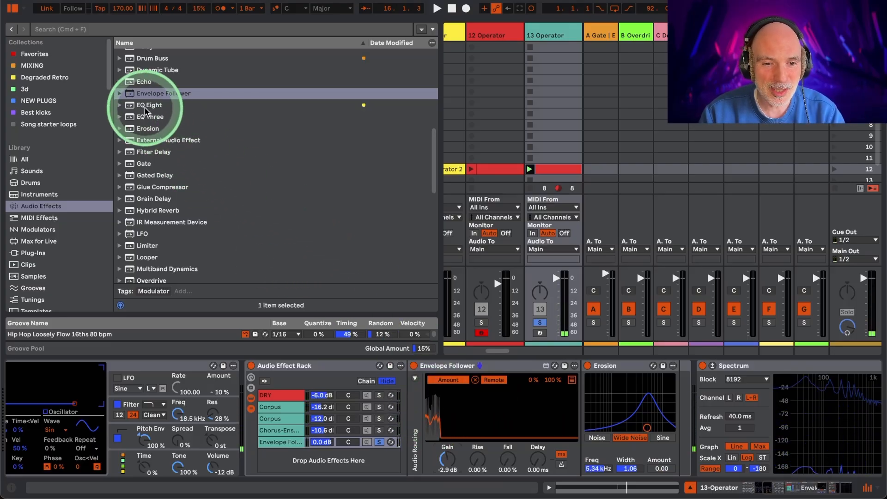
Step: Insert EQ Eight before the Envelope Follower and set its band 1 low cut to 102 Hz with Q 1.63
{"action": "left_click_drag", "start_coordinate": [145, 111], "coordinate": [416, 408]}
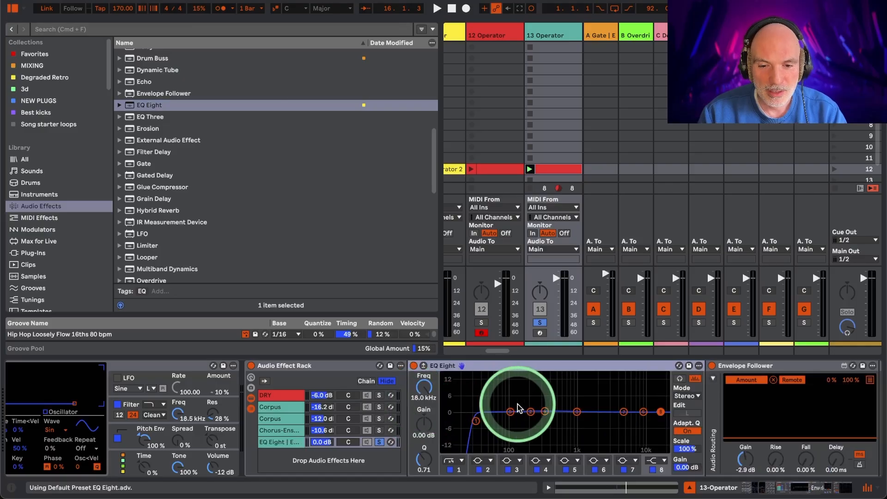
{"action": "key", "text": "space"}
{"action": "left_click_drag", "start_coordinate": [476, 421], "coordinate": [513, 413]}
{"action": "scroll", "coordinate": [555, 421], "scroll_direction": "right", "scroll_amount": 4}
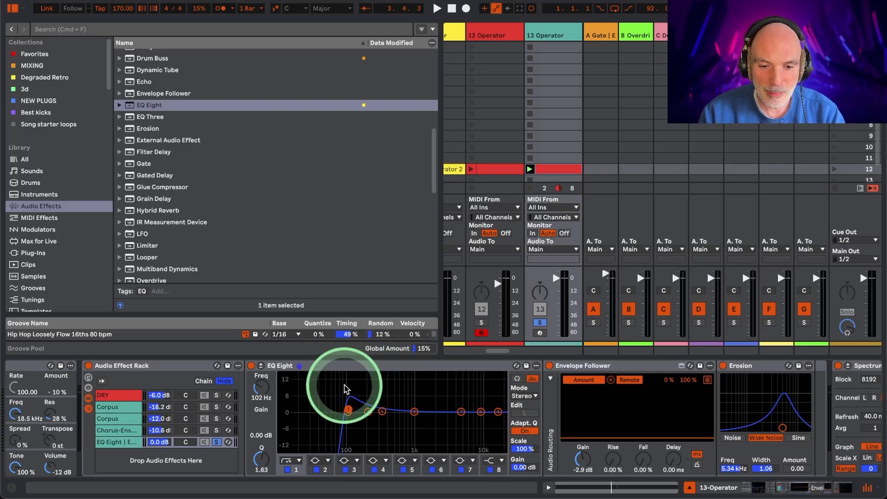
{"action": "key", "text": "space"}
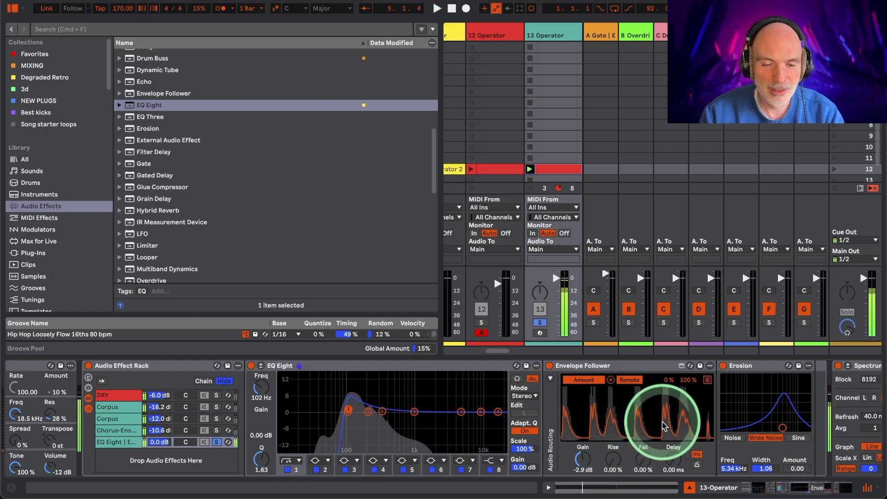
Step: Unsolo the EQ Eight, Envelope Follower and Erosion chain and set its volume to -1.8 dB in the mix
{"action": "left_click", "coordinate": [217, 442]}
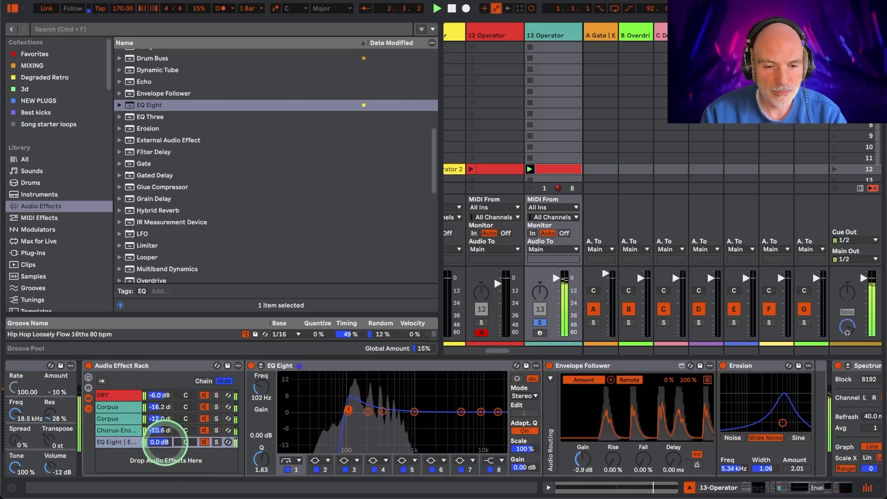
{"action": "left_click_drag", "start_coordinate": [165, 445], "coordinate": [165, 446]}
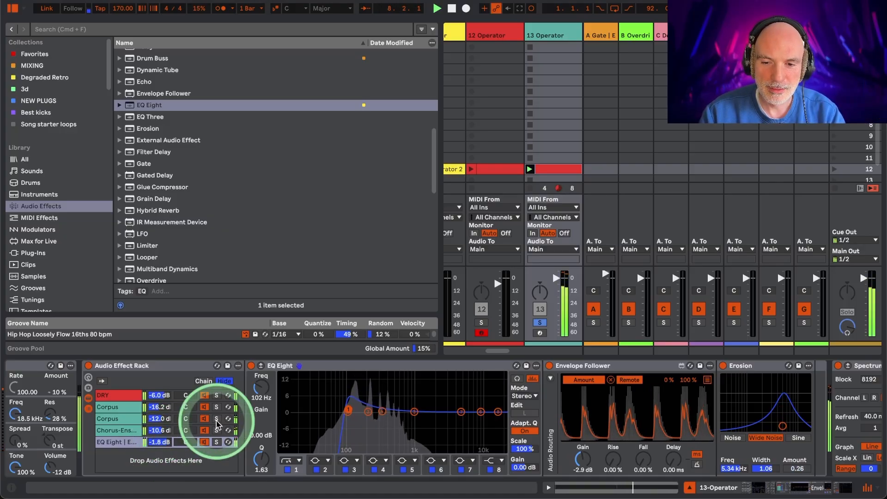
Step: Hide the browser and unsolo track 13 to hear it with the drums, checking the DRUMS group before reselecting 13 Operator
{"action": "left_click", "coordinate": [13, 10]}
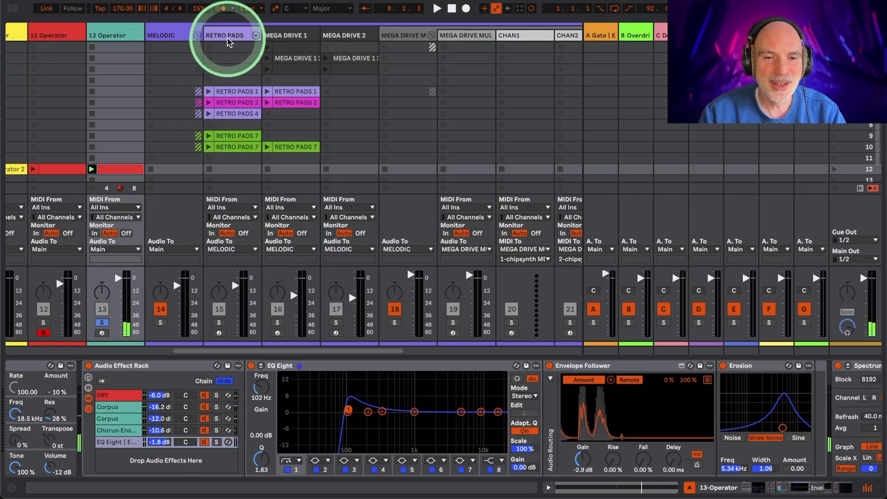
{"action": "left_click", "coordinate": [101, 323]}
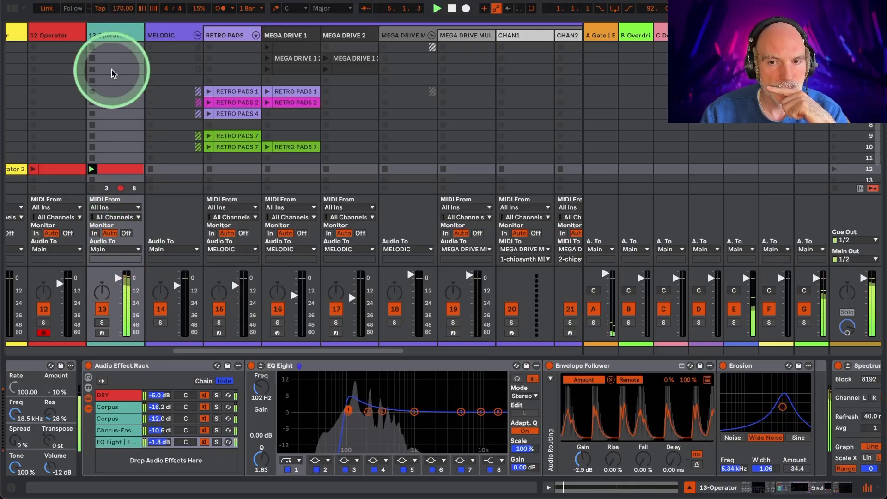
{"action": "scroll", "coordinate": [112, 84], "scroll_direction": "left", "scroll_amount": 10}
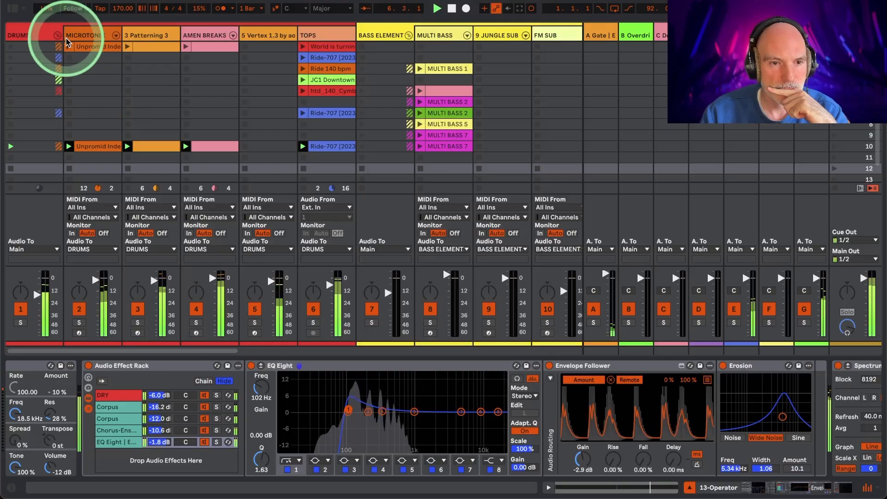
{"action": "left_click", "coordinate": [21, 35]}
{"action": "scroll", "coordinate": [273, 160], "scroll_direction": "right", "scroll_amount": 8}
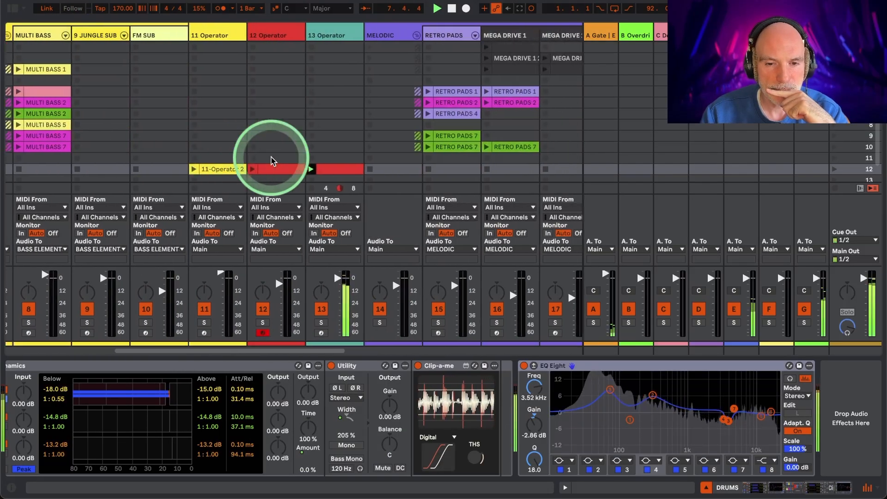
{"action": "left_click", "coordinate": [289, 34]}
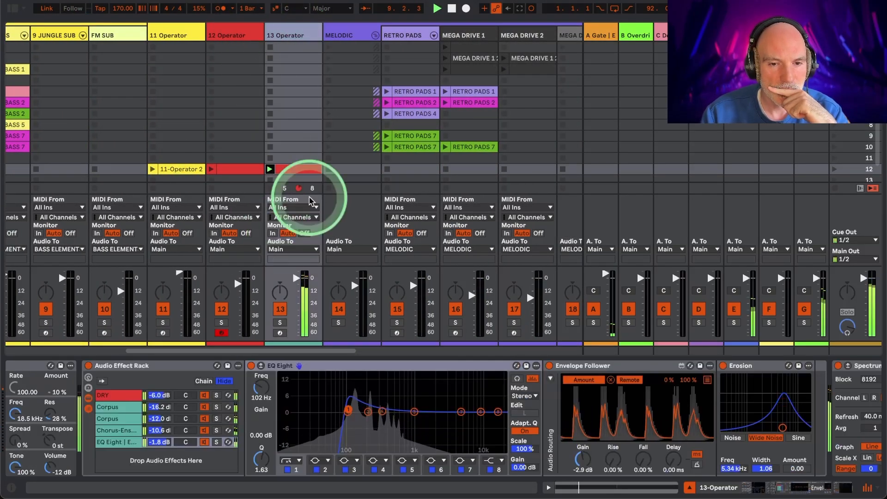
{"action": "double_click", "coordinate": [291, 169]}
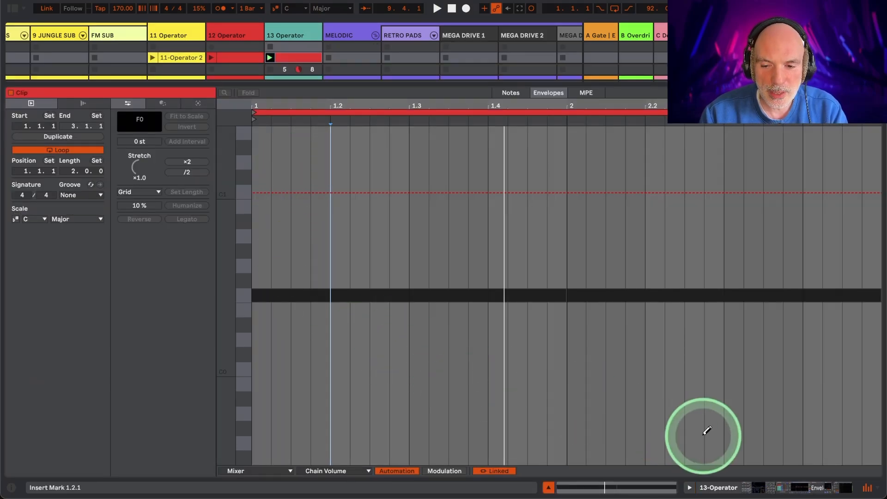
{"action": "left_click", "coordinate": [709, 487]}
{"action": "left_click", "coordinate": [382, 424]}
{"action": "scroll", "coordinate": [382, 425], "scroll_direction": "left", "scroll_amount": 7}
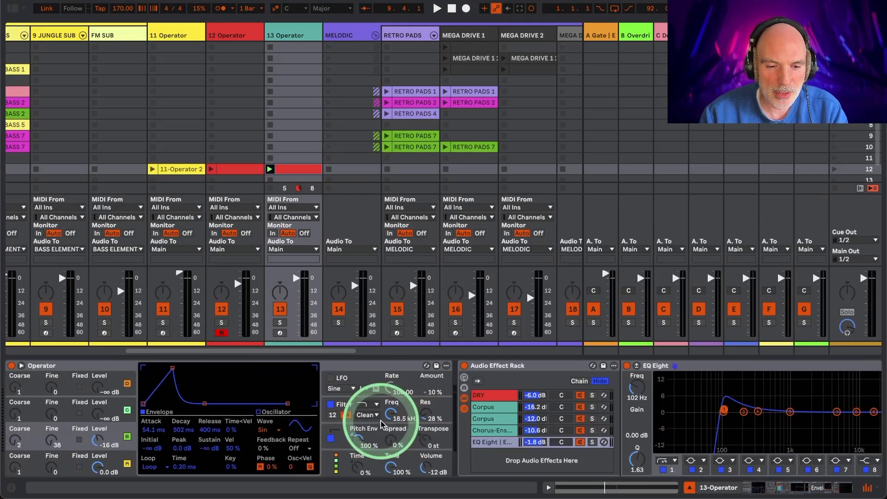
Step: Copy the DRUMS-sidechained Compressor from track 12 Operator to track 13 Operator and set its Release to 22.2 ms during playback
{"action": "left_click", "coordinate": [228, 35]}
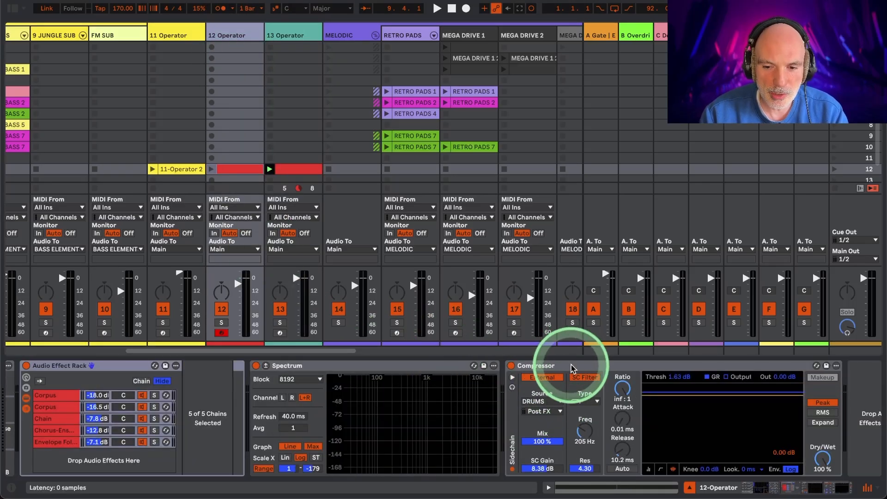
{"action": "left_click_drag", "start_coordinate": [566, 364], "coordinate": [403, 208]}
{"action": "left_click_drag", "start_coordinate": [320, 156], "coordinate": [298, 143]}
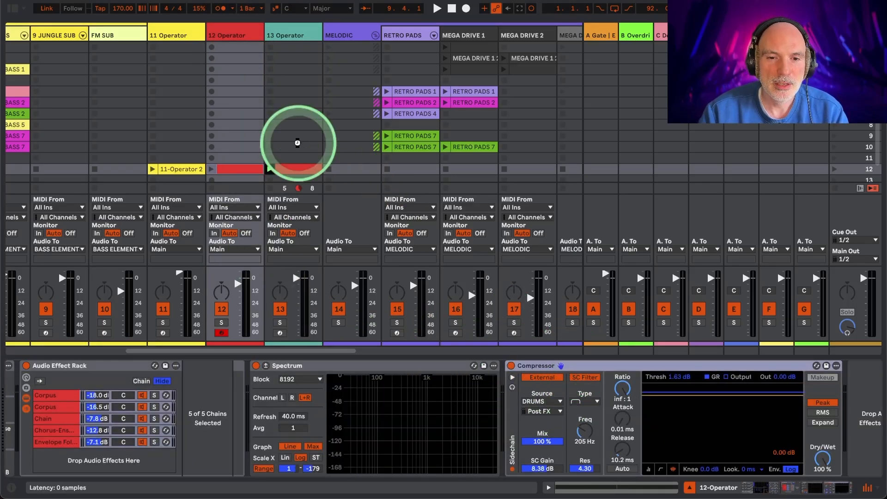
{"action": "key", "text": "space"}
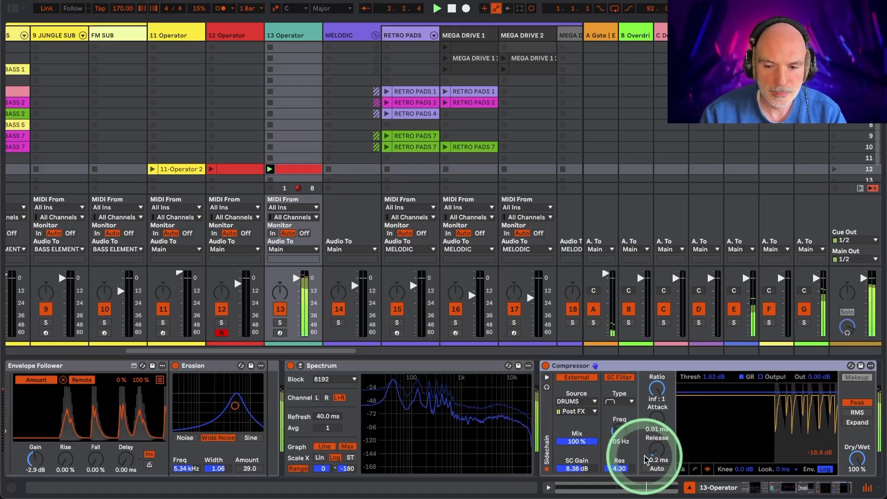
{"action": "left_click_drag", "start_coordinate": [650, 455], "coordinate": [651, 454]}
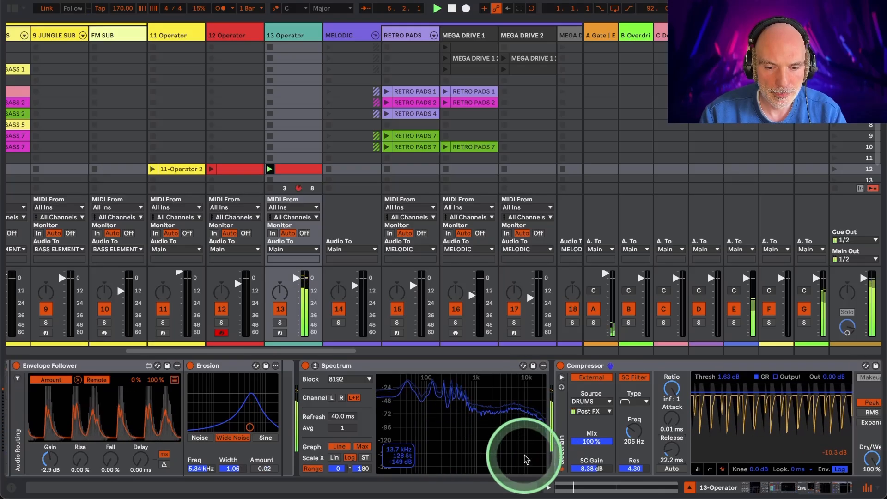
Step: Compare the bass with track 13's Audio Effect Rack bypassed and active, leaving oscillator B's level at -16 dB
{"action": "scroll", "coordinate": [525, 459], "scroll_direction": "up", "scroll_amount": 8}
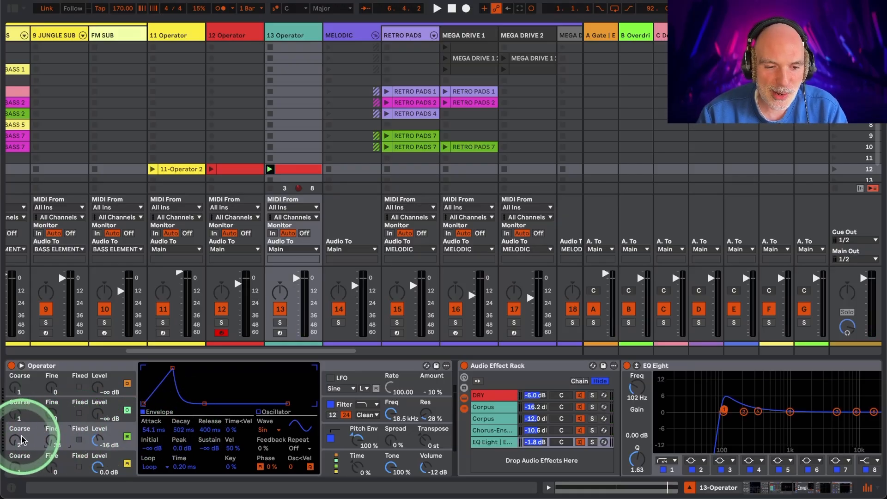
{"action": "key", "text": "space"}
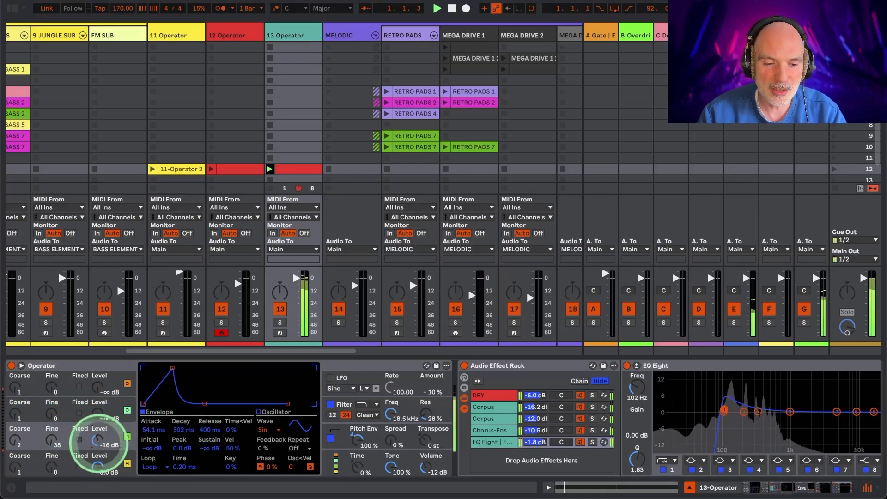
{"action": "left_click_drag", "start_coordinate": [100, 448], "coordinate": [99, 443]}
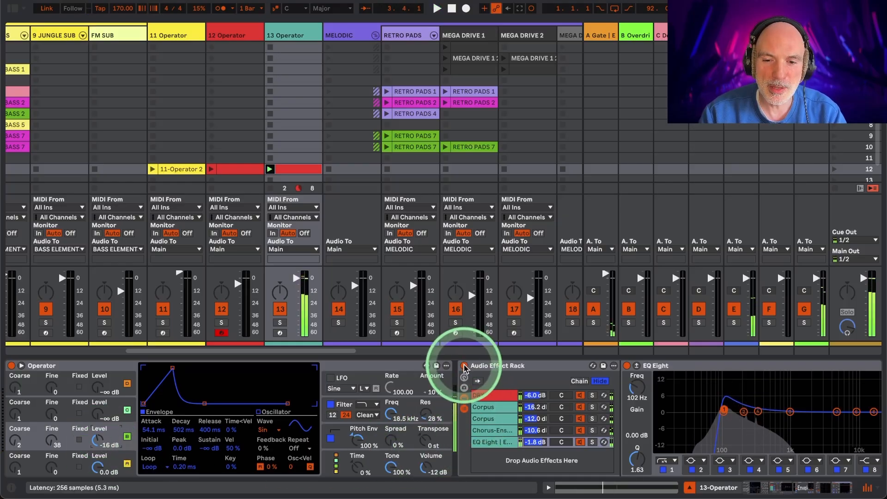
{"action": "left_click", "coordinate": [465, 367]}
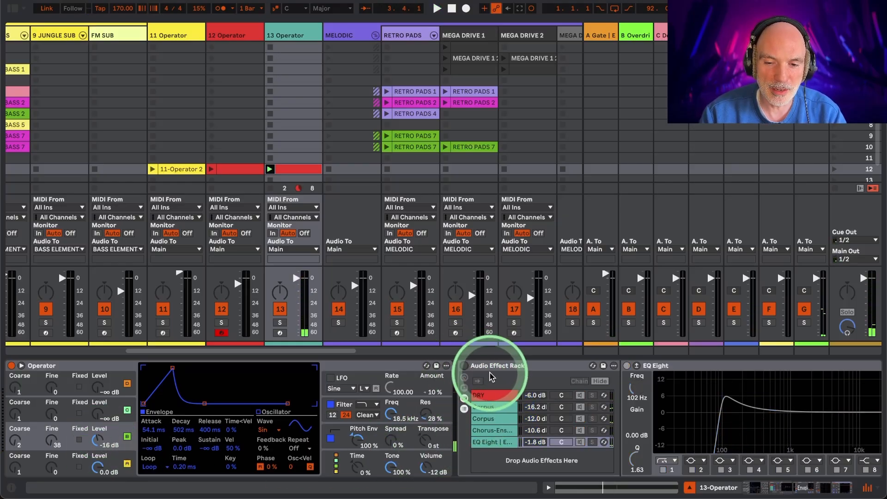
{"action": "left_click", "coordinate": [465, 367]}
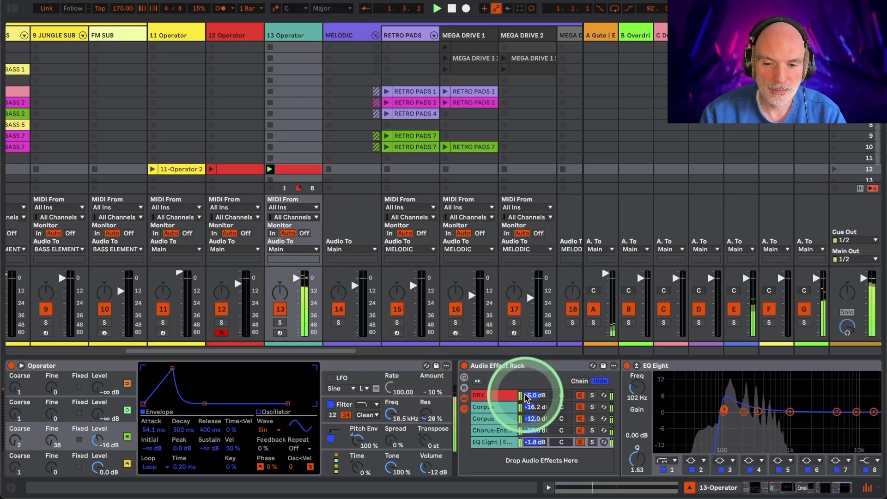
Step: Raise the DRY chain's volume to -0.6 dB while soloed, unsolo it, and lower track 13's volume slightly
{"action": "left_click", "coordinate": [488, 395]}
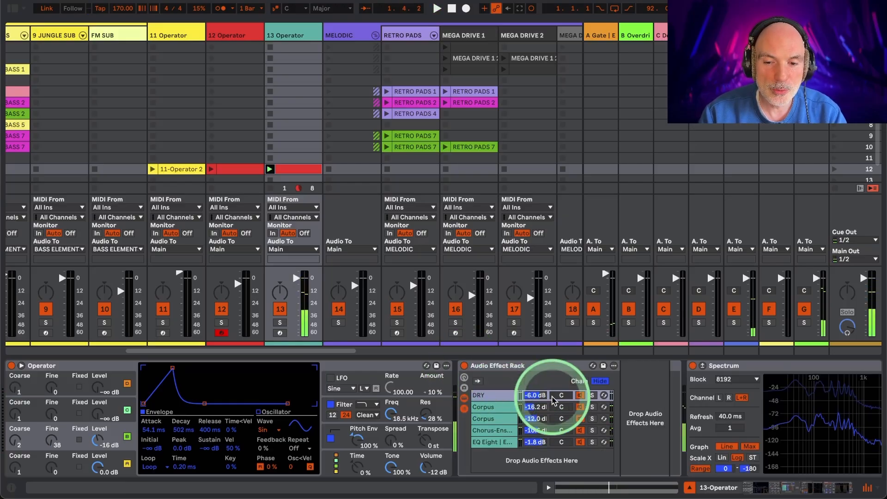
{"action": "left_click", "coordinate": [592, 396]}
{"action": "left_click_drag", "start_coordinate": [537, 398], "coordinate": [538, 395]}
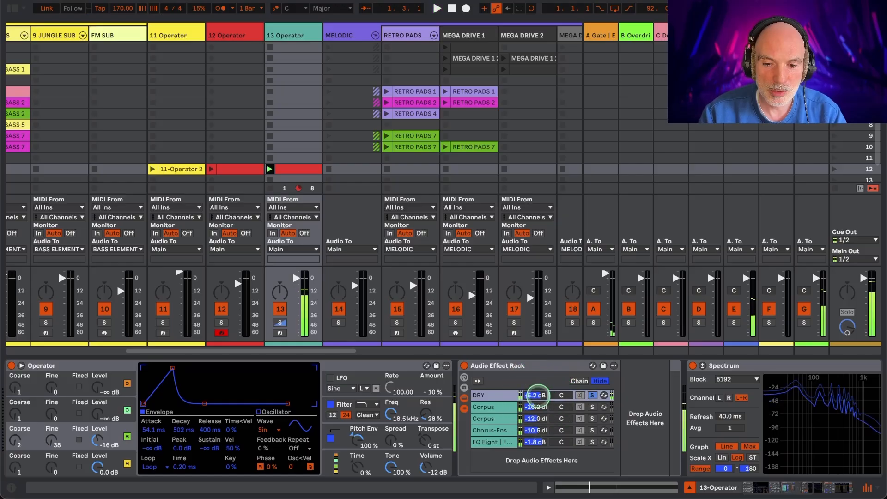
{"action": "key", "text": "space"}
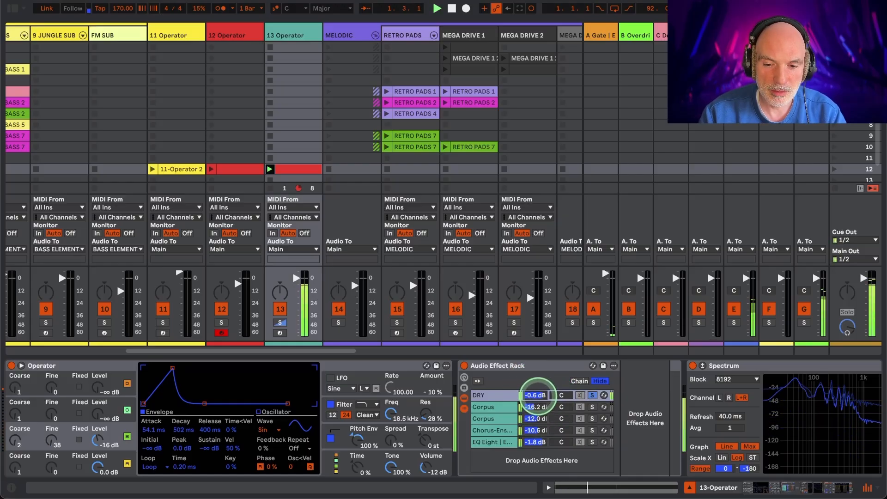
{"action": "left_click", "coordinate": [592, 395]}
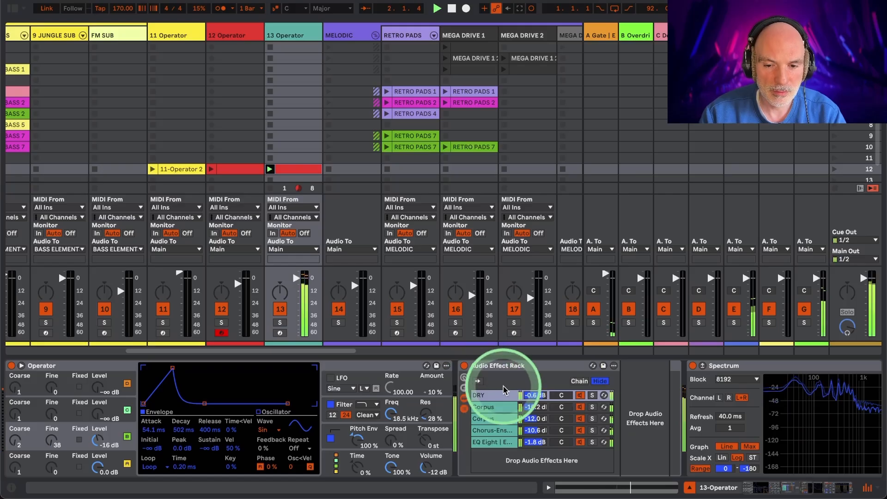
{"action": "left_click", "coordinate": [297, 278]}
{"action": "left_click_drag", "start_coordinate": [297, 279], "coordinate": [296, 280]}
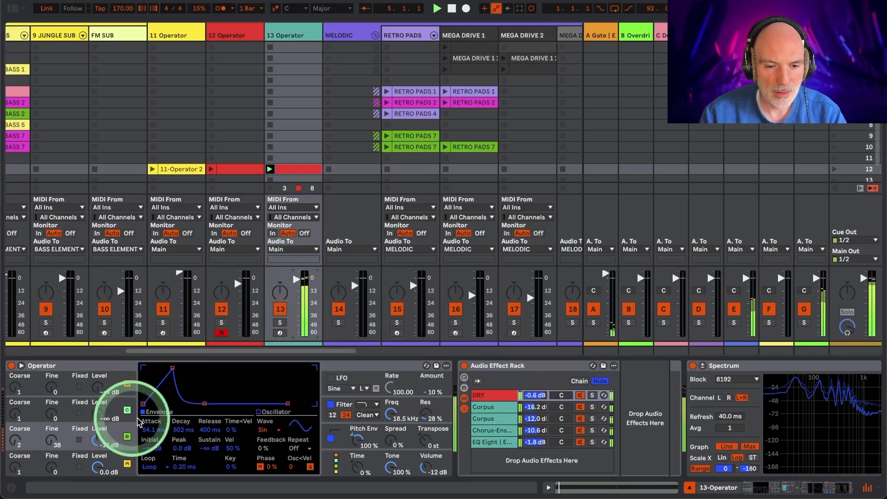
Step: Switch oscillator B's waveform editor to 16 harmonics and add harmonic 3 at about -28.9 dB, auditioning and clearing higher harmonics
{"action": "left_click", "coordinate": [268, 413]}
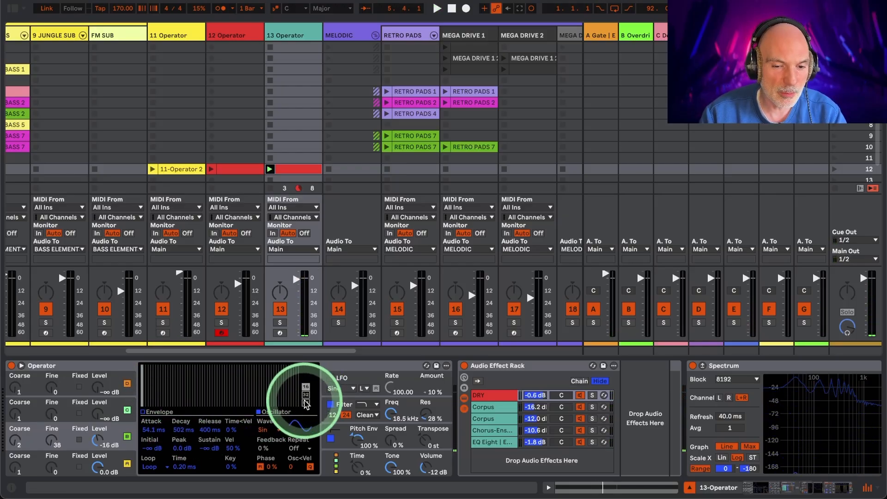
{"action": "left_click", "coordinate": [306, 387]}
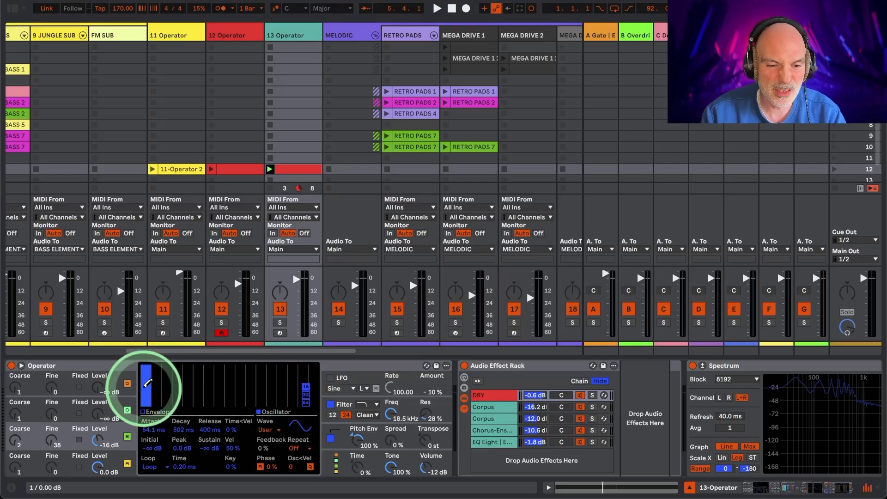
{"action": "left_click", "coordinate": [167, 385]}
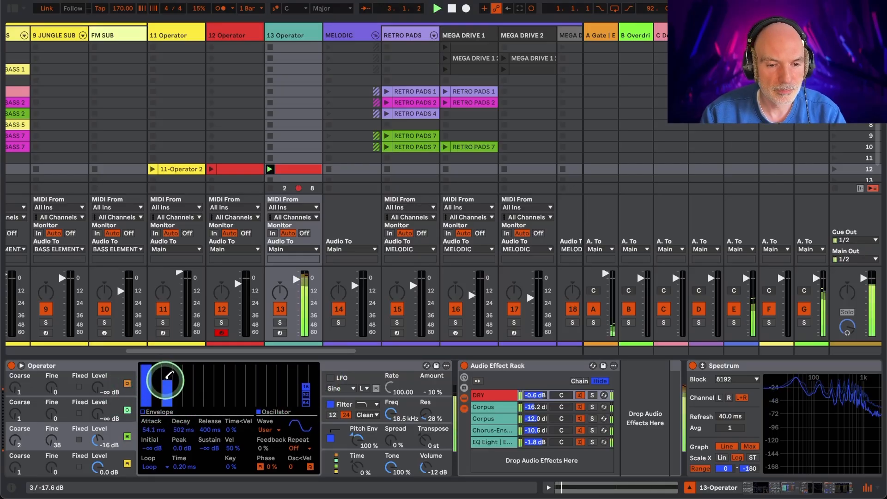
{"action": "left_click_drag", "start_coordinate": [169, 374], "coordinate": [168, 384]}
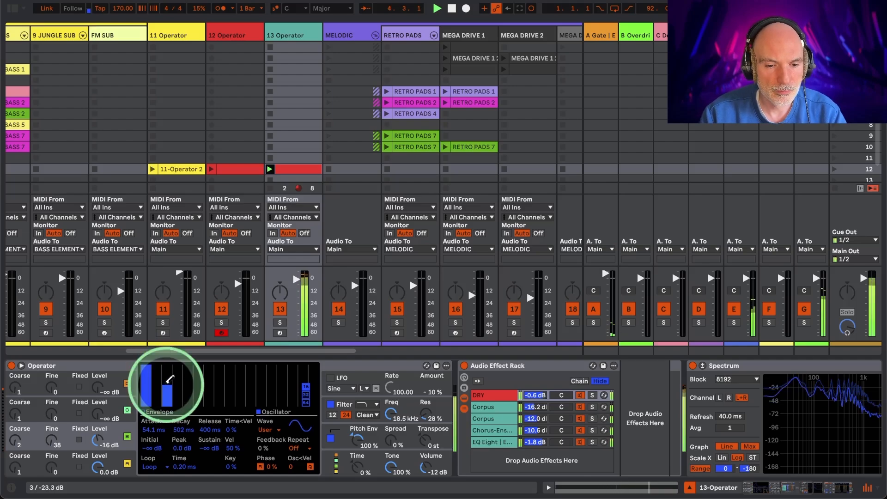
{"action": "left_click", "coordinate": [200, 379]}
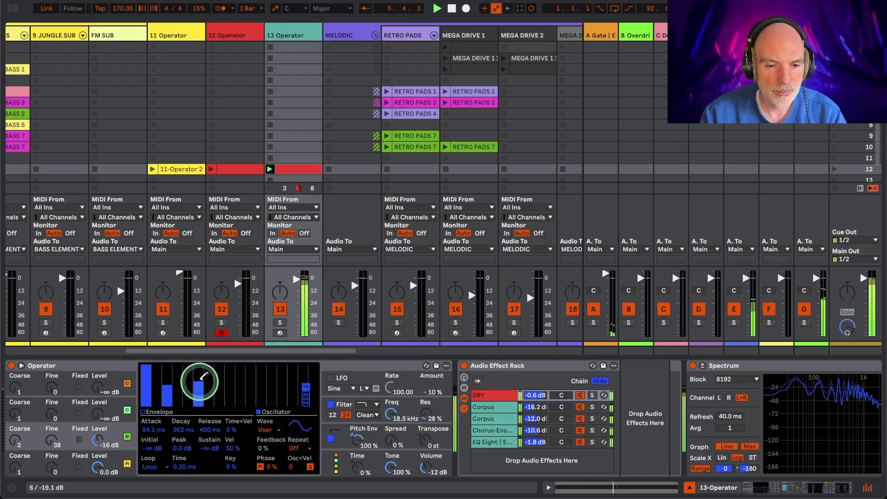
{"action": "mouse_move", "coordinate": [200, 390]}
{"action": "left_mouse_down"}
{"action": "mouse_move", "coordinate": [208, 425]}
{"action": "mouse_move", "coordinate": [273, 375]}
{"action": "left_mouse_up"}
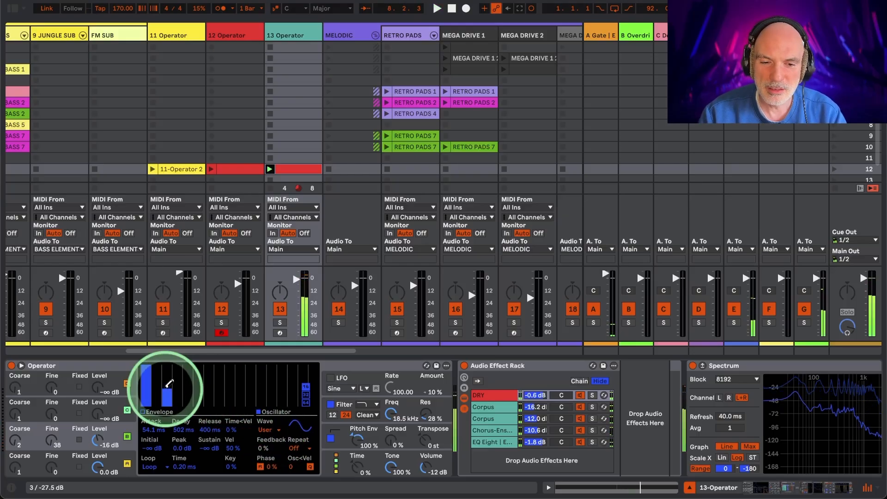
{"action": "key", "text": "space"}
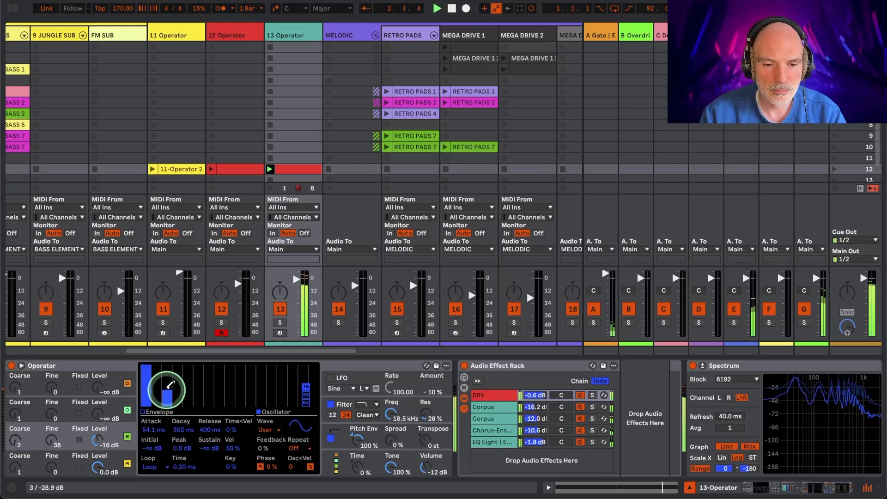
Step: Try adding harmonics 2 to 5 to oscillator A's waveform in the 16-harmonic editor while listening, keeping only the fundamental
{"action": "left_click", "coordinate": [112, 461]}
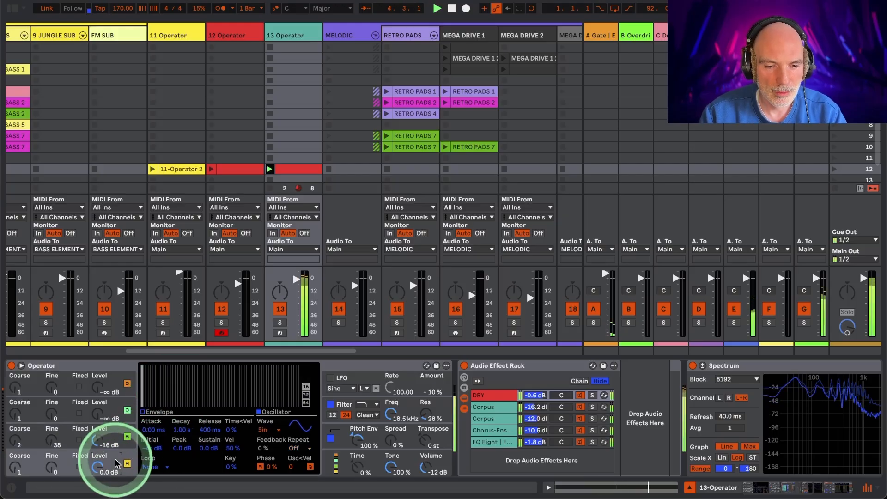
{"action": "left_click", "coordinate": [306, 394]}
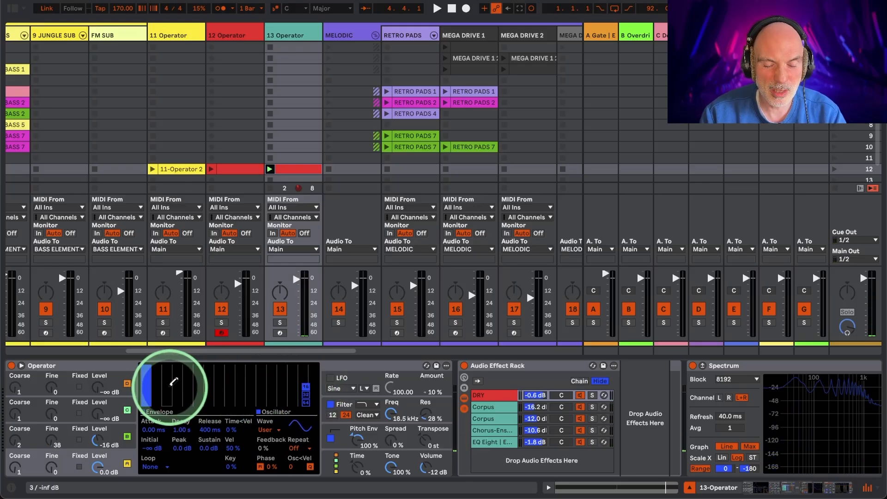
{"action": "left_click", "coordinate": [188, 383]}
{"action": "left_click_drag", "start_coordinate": [186, 385], "coordinate": [182, 424]}
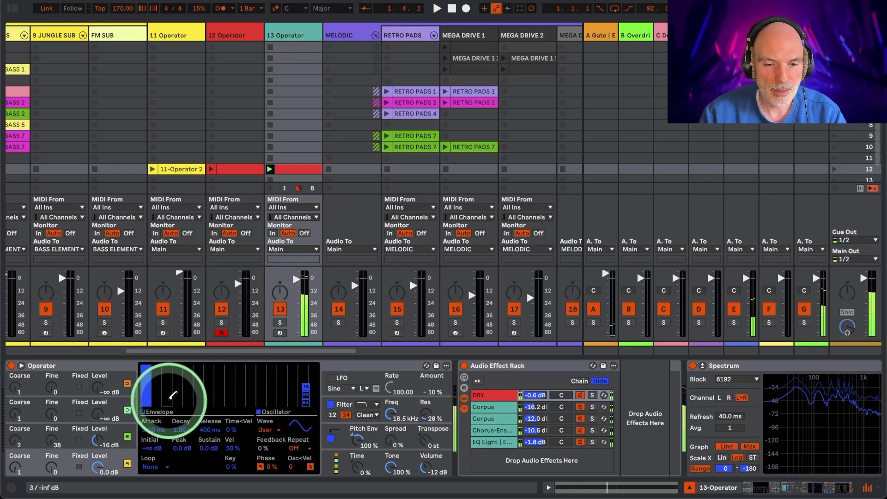
{"action": "left_click", "coordinate": [154, 381]}
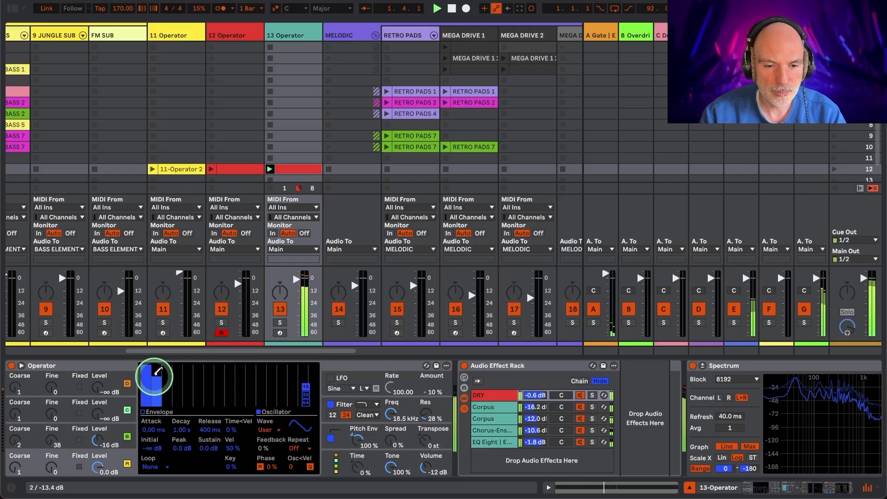
{"action": "left_click", "coordinate": [168, 391]}
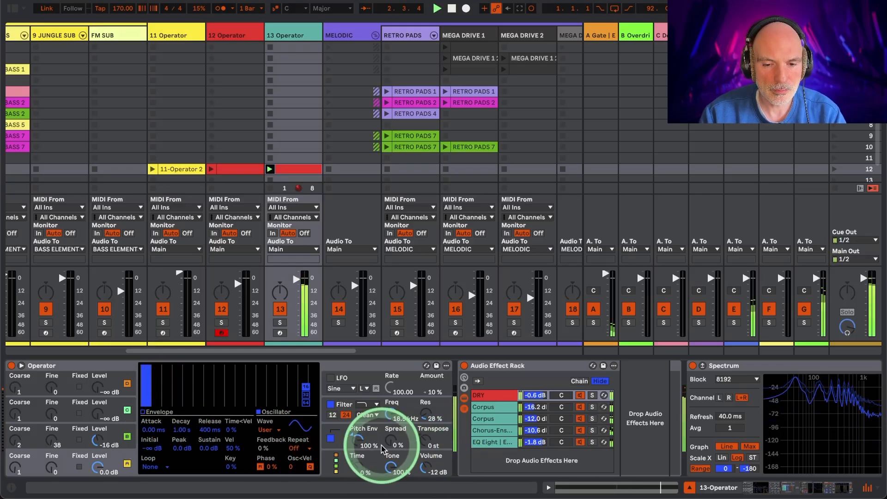
Step: Draw a MIDI Ctrl Pitch Bend envelope in track 13's clip, falling from maximum at the start to zero just before beat 1.3
{"action": "left_click", "coordinate": [20, 441]}
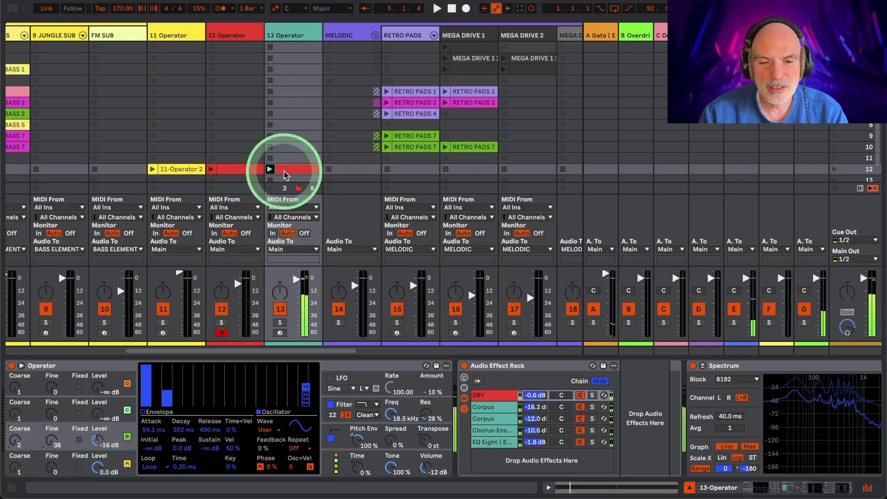
{"action": "double_click", "coordinate": [290, 169]}
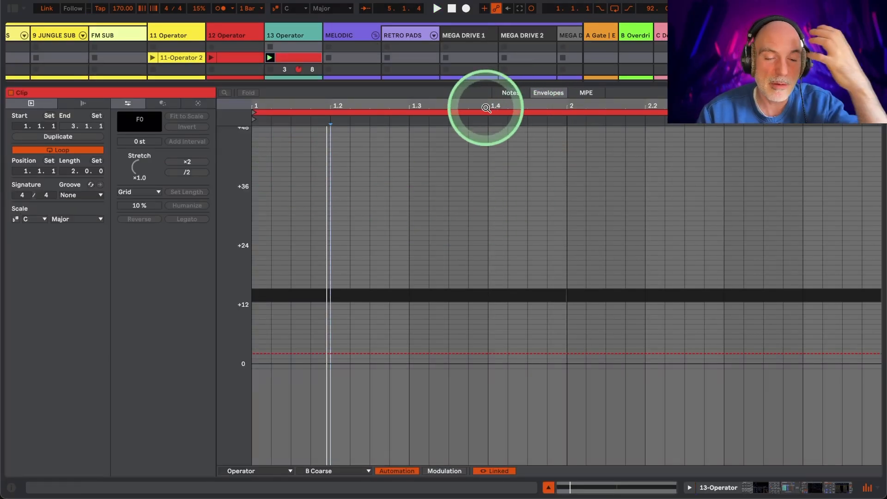
{"action": "left_click", "coordinate": [261, 471]}
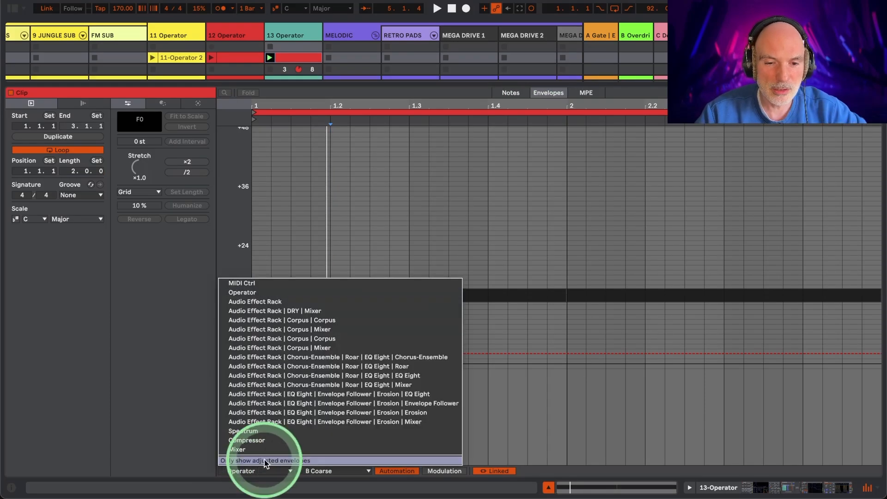
{"action": "left_click", "coordinate": [279, 282]}
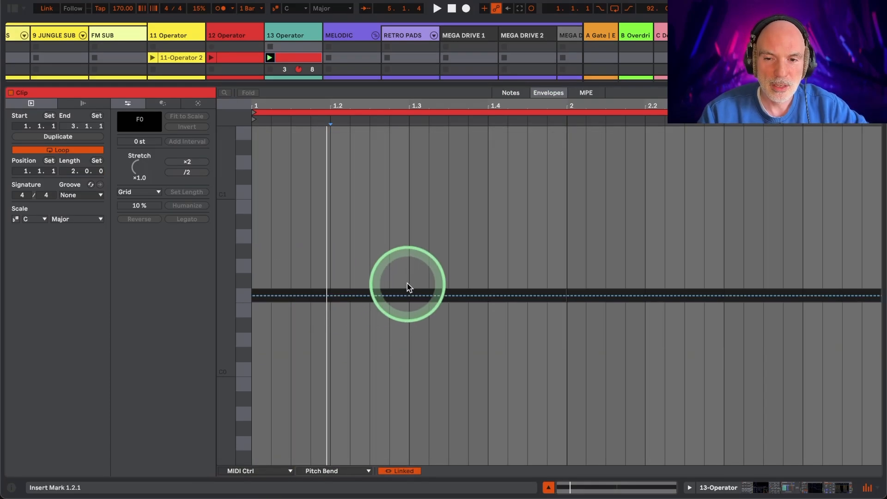
{"action": "left_click", "coordinate": [394, 296]}
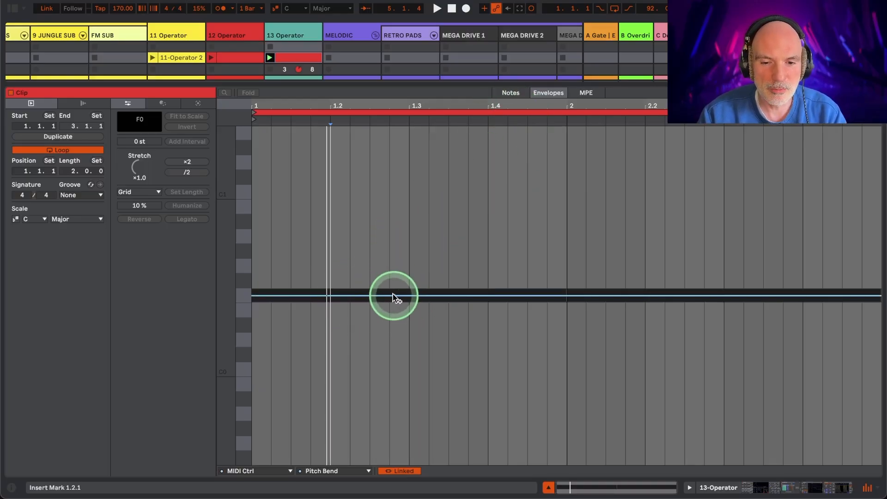
{"action": "left_click_drag", "start_coordinate": [380, 296], "coordinate": [253, 131]}
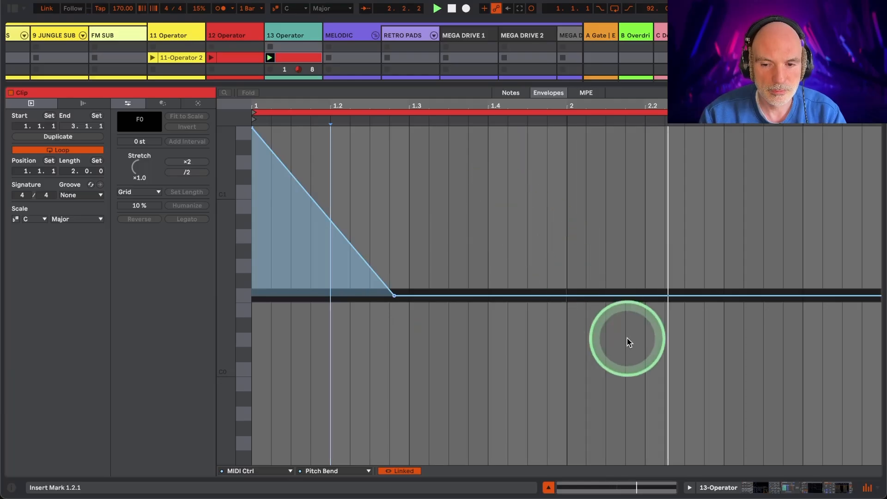
{"action": "left_click", "coordinate": [747, 487]}
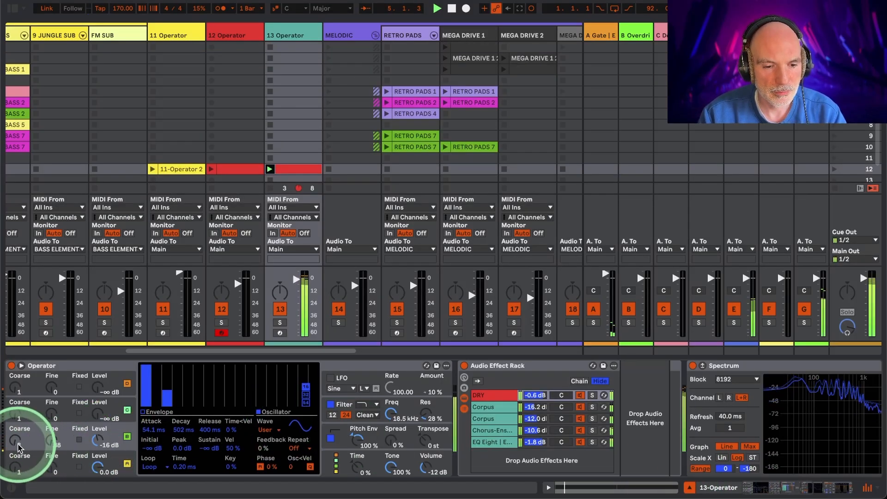
Step: Set track 13's clip envelope grid to 1/4 and draw a B Coarse step of about 3 from beat 1.3 to 1.4
{"action": "left_click", "coordinate": [294, 168]}
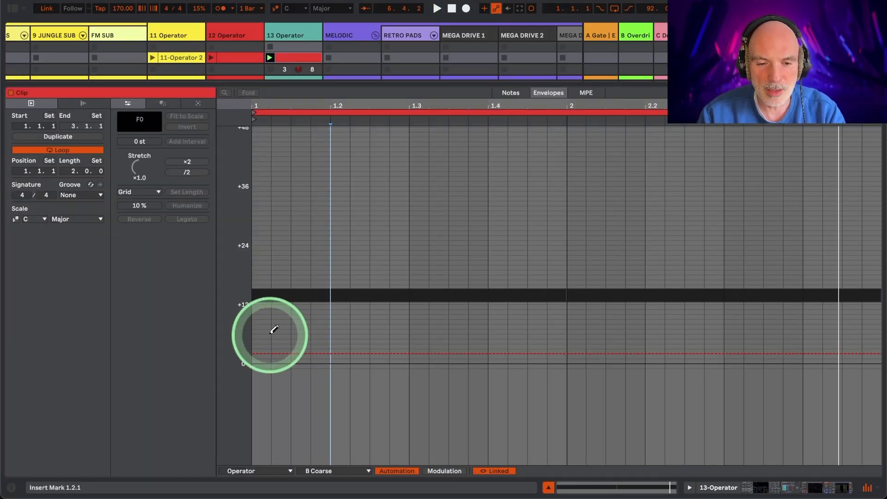
{"action": "right_click", "coordinate": [409, 328]}
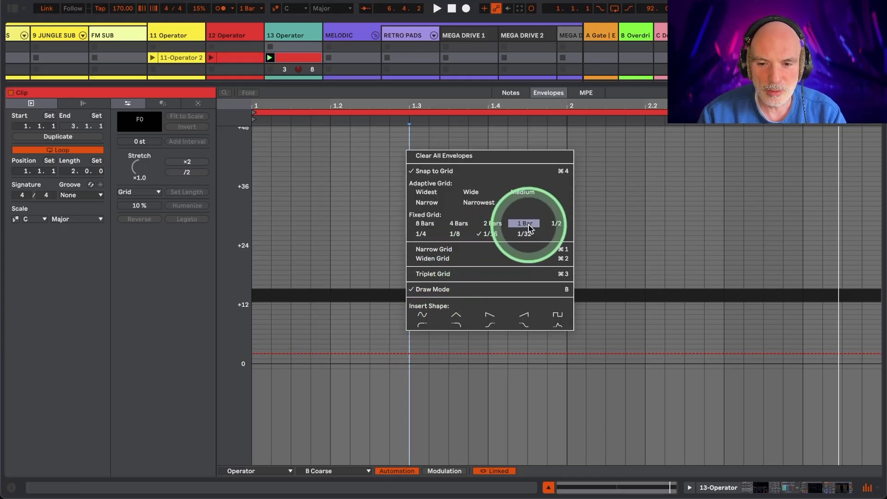
{"action": "left_click", "coordinate": [421, 234]}
{"action": "left_click", "coordinate": [452, 343]}
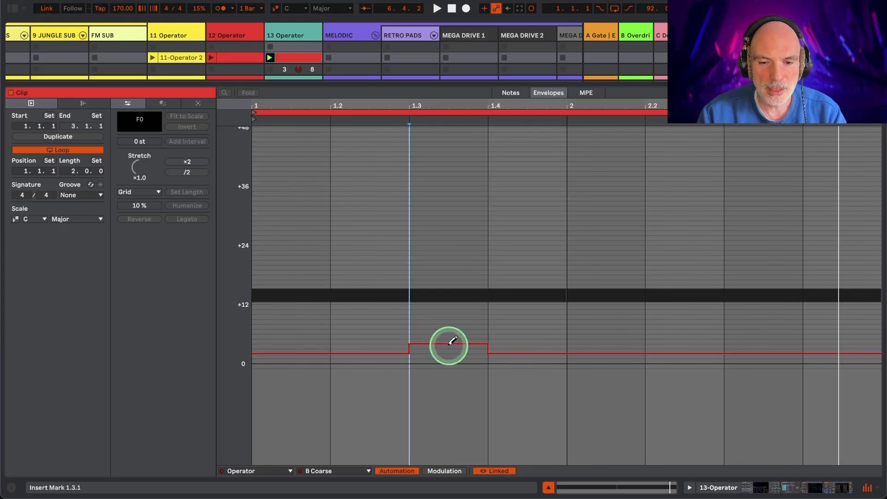
{"action": "left_click_drag", "start_coordinate": [449, 345], "coordinate": [449, 348]}
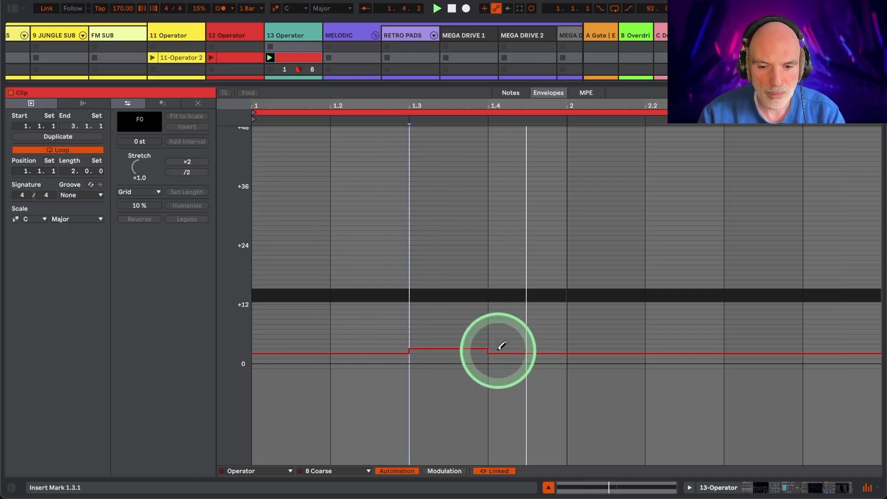
Step: Shape the B Coarse envelope to about 4 on beat 1.3 and 3 on beat 1.4, and return to the track's devices
{"action": "left_click", "coordinate": [480, 342]}
{"action": "left_click", "coordinate": [513, 341]}
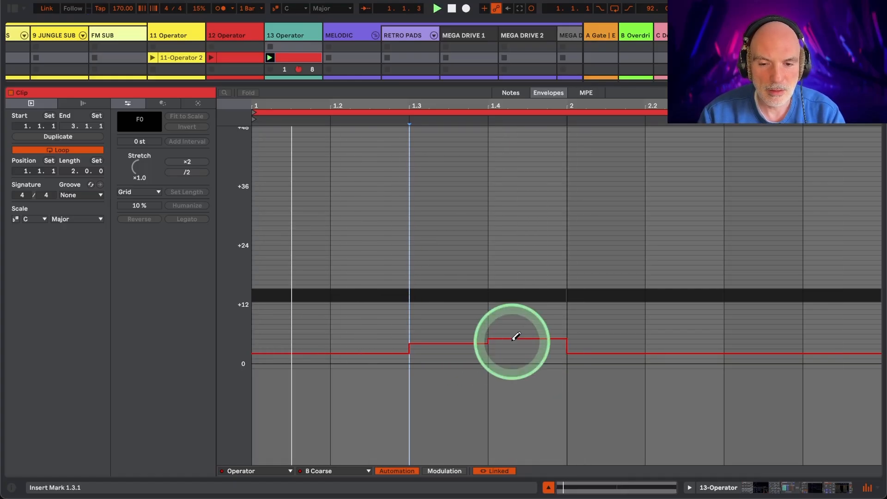
{"action": "left_click", "coordinate": [519, 347]}
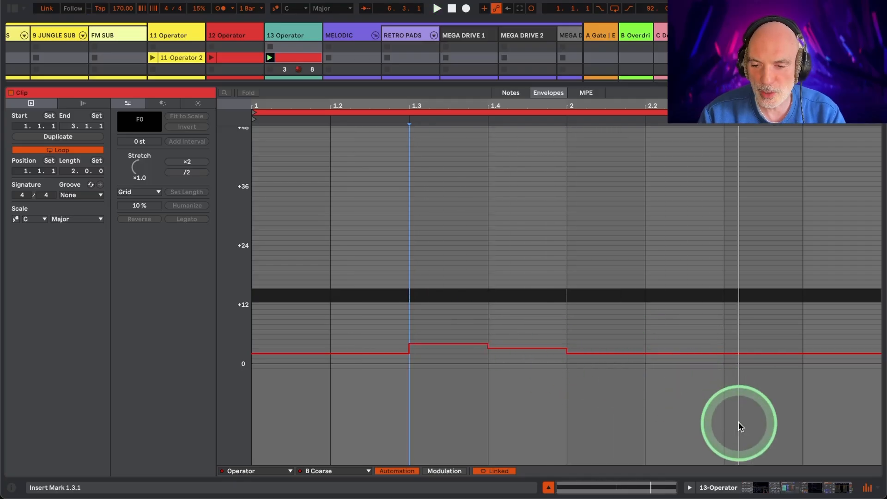
{"action": "left_click", "coordinate": [734, 486]}
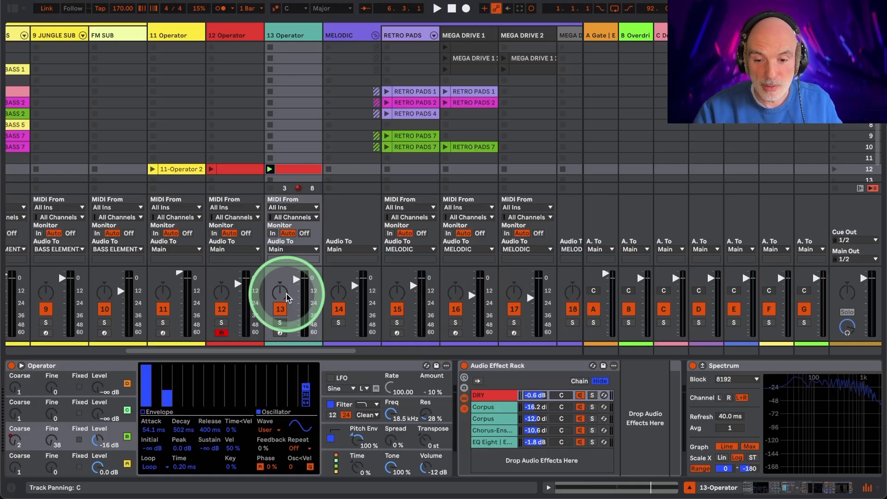
Step: Audition the rack's Chorus-Ensemble chain soloed, and examine the devices in the Chorus-Ensemble and EQ Eight chains
{"action": "left_click", "coordinate": [524, 413]}
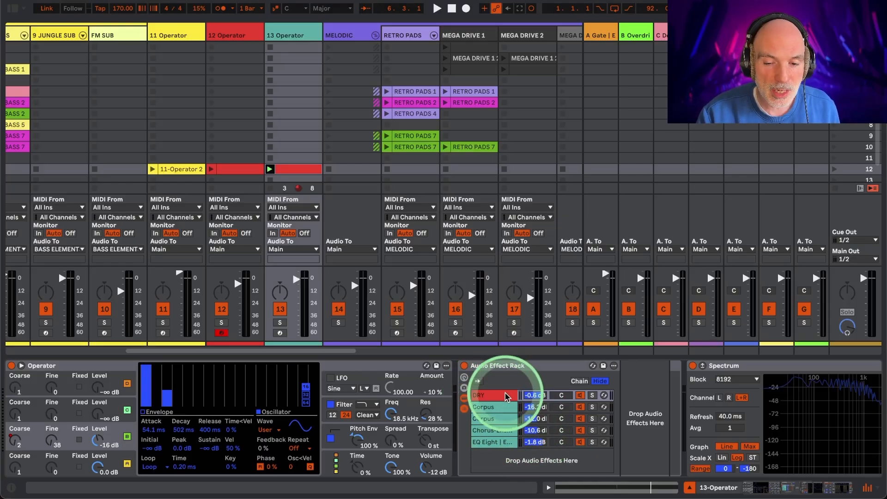
{"action": "left_click", "coordinate": [493, 430]}
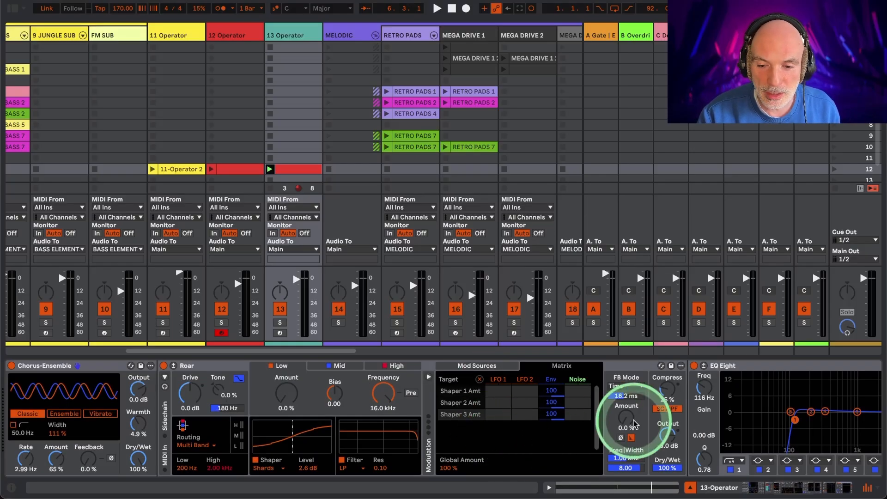
{"action": "scroll", "coordinate": [636, 424], "scroll_direction": "left", "scroll_amount": 6}
{"action": "scroll", "coordinate": [634, 423], "scroll_direction": "right", "scroll_amount": 3}
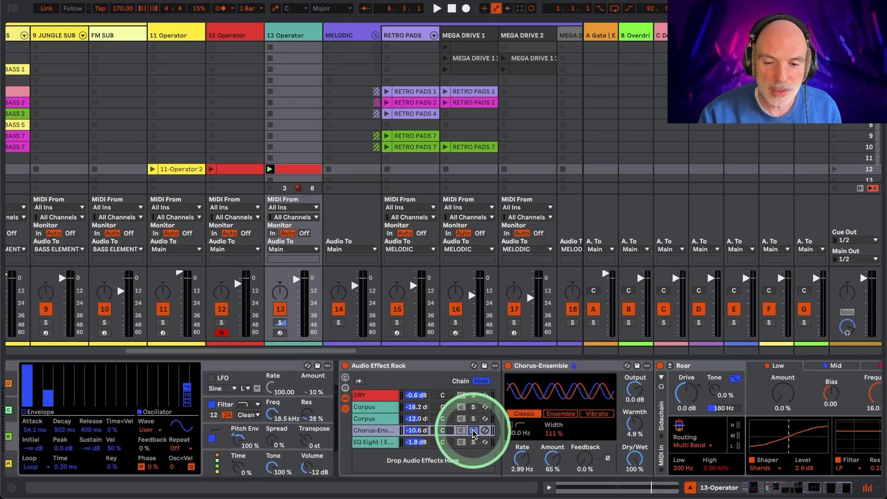
{"action": "key", "text": "space"}
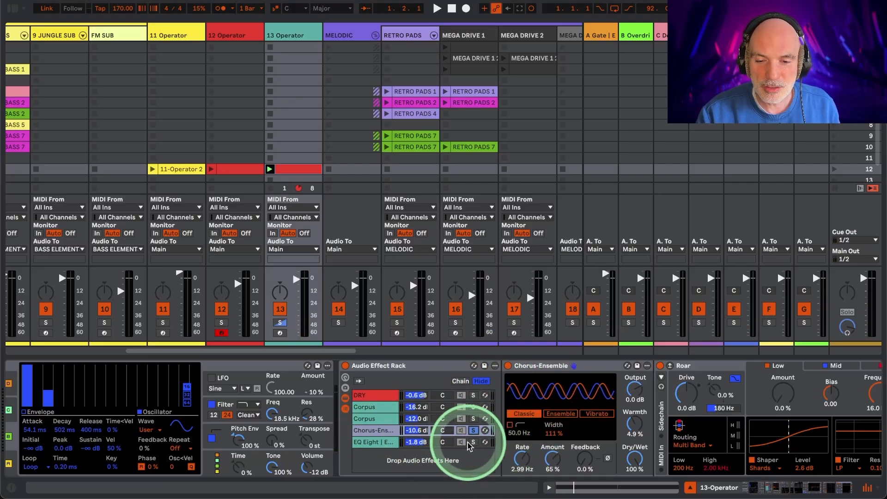
{"action": "left_click", "coordinate": [366, 445]}
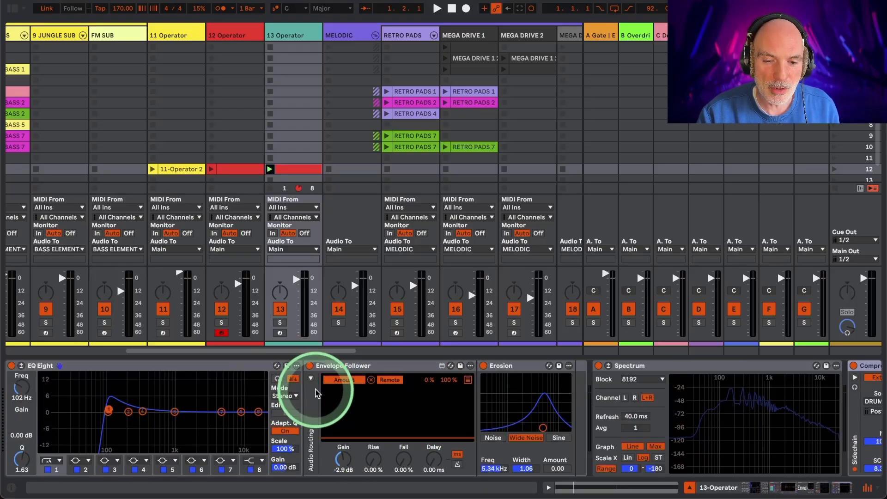
{"action": "scroll", "coordinate": [317, 388], "scroll_direction": "left", "scroll_amount": 10}
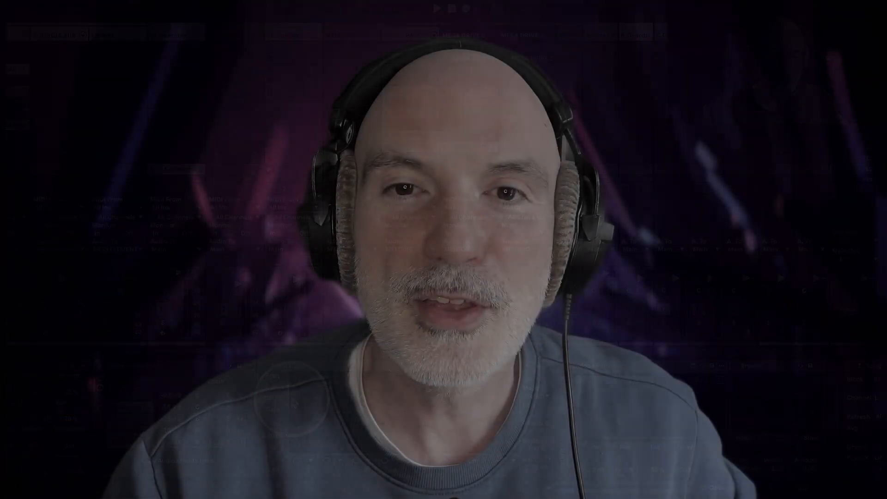